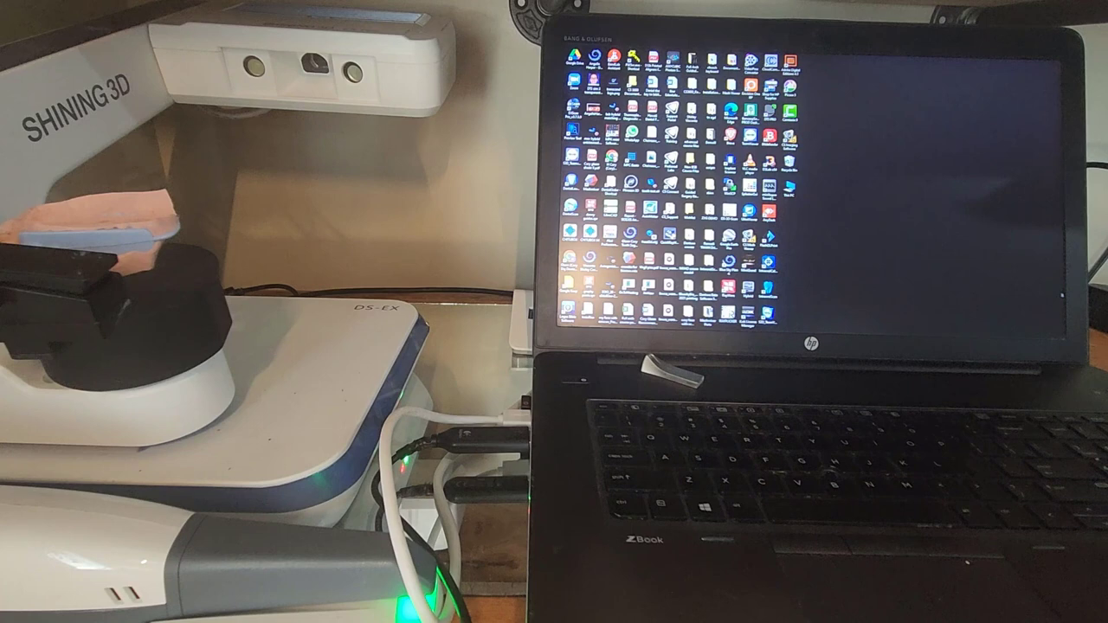
# - Launch the Shining3D DentalScan software from the desktop and sign in with the remembered account
pyautogui.moveTo(976, 316)
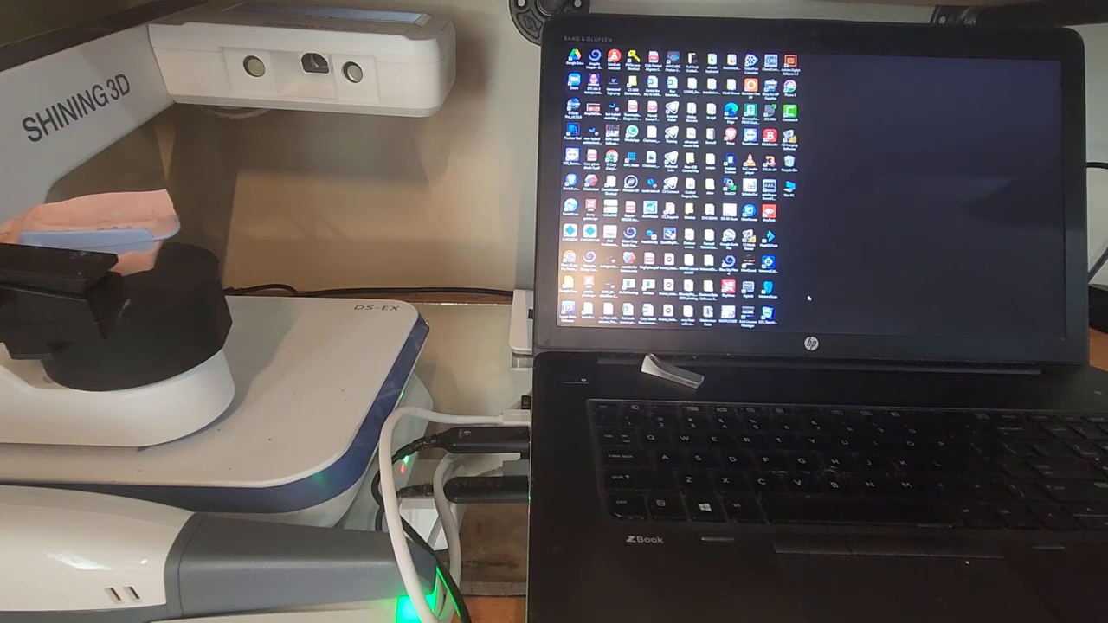
pyautogui.moveTo(771, 325)
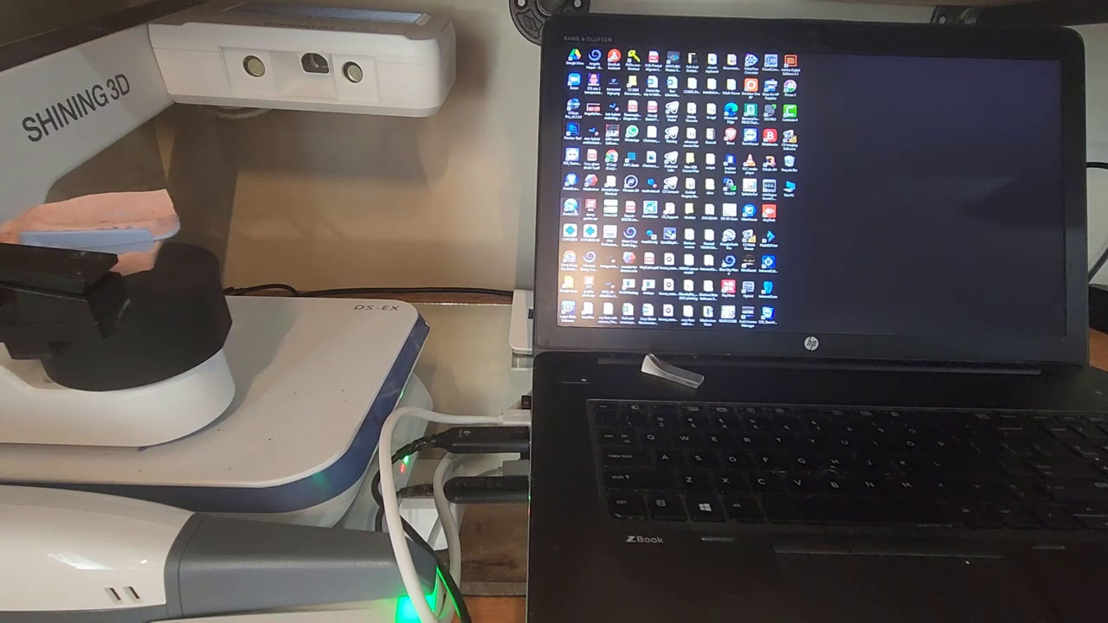
pyautogui.doubleClick(570, 207)
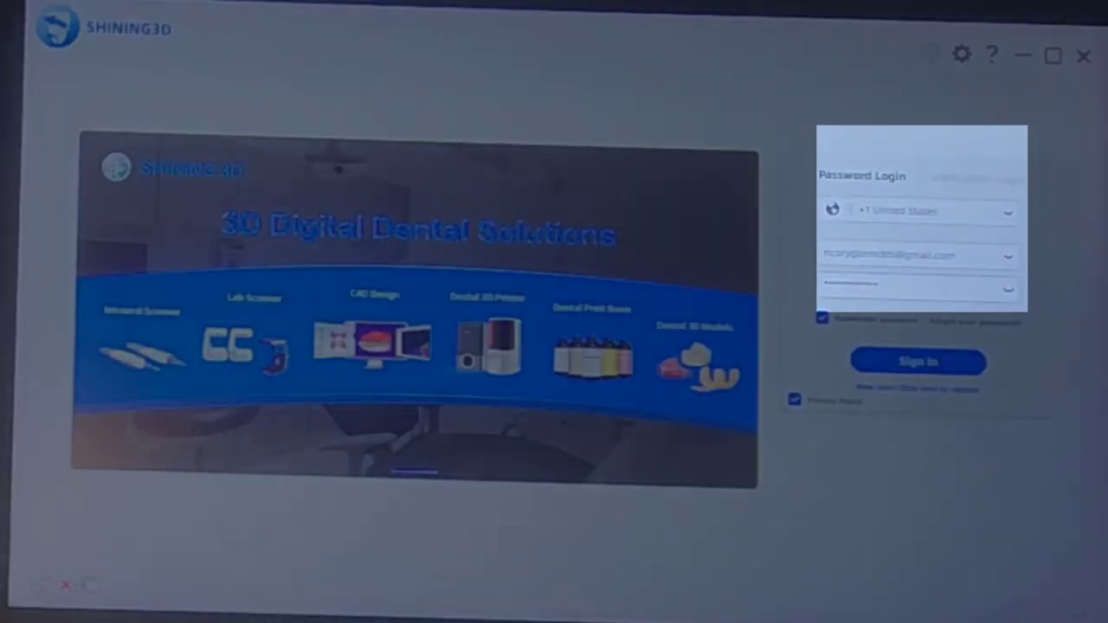
pyautogui.click(913, 369)
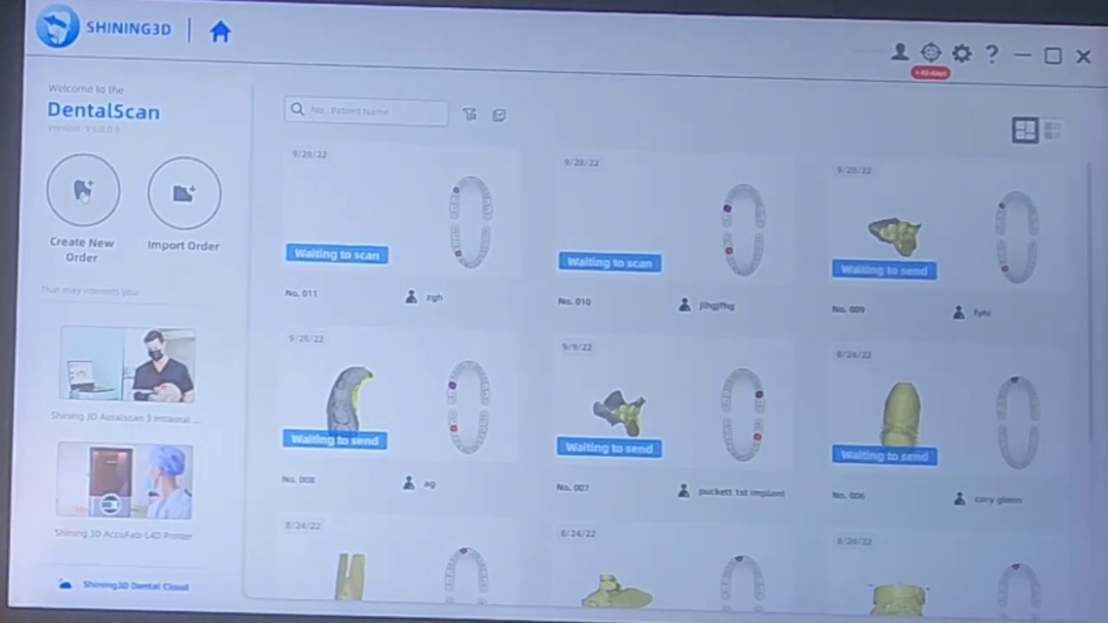
# - Create a new order and enter the patient's name
pyautogui.click(83, 192)
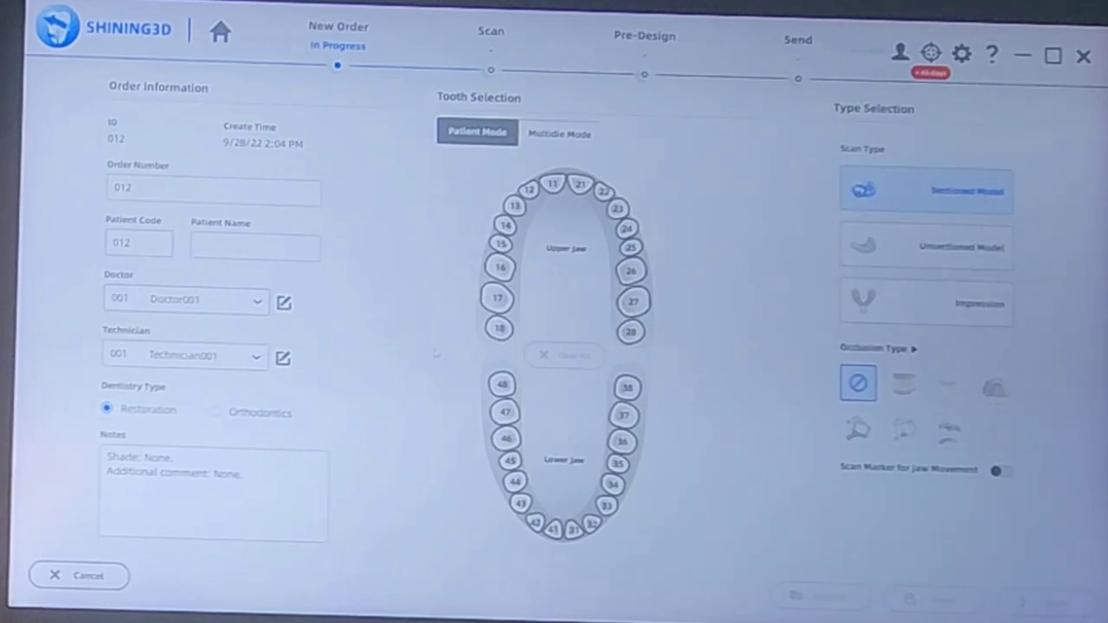
pyautogui.write('yutygruh')
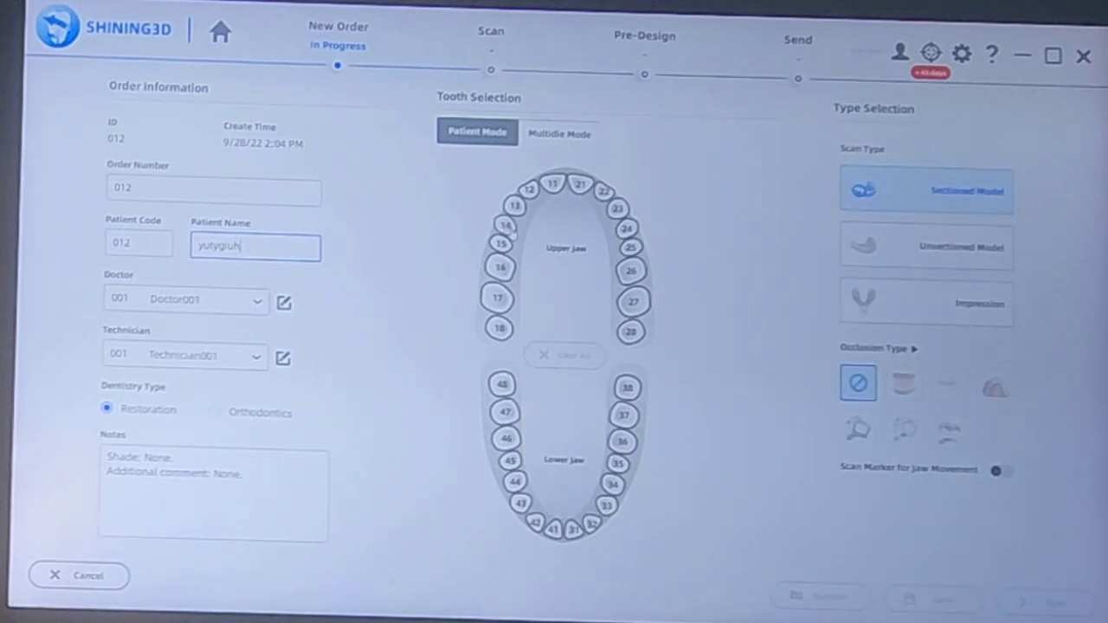
# - Assign an Anatomic Crown to upper tooth 14 and mark lower tooth 44 as Antagonist
pyautogui.click(505, 226)
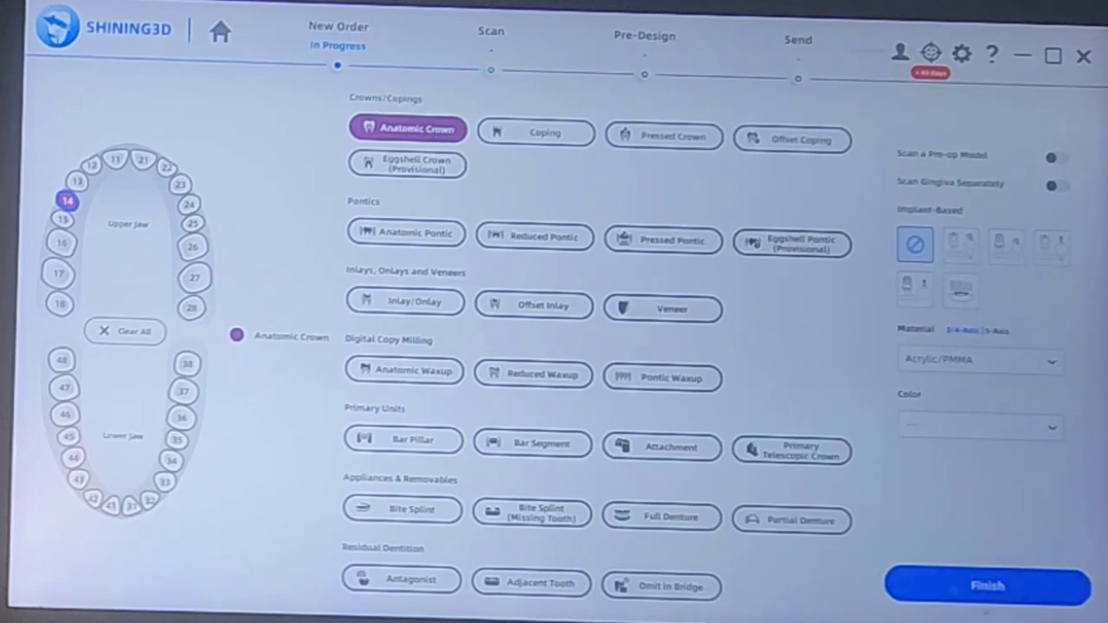
pyautogui.click(990, 586)
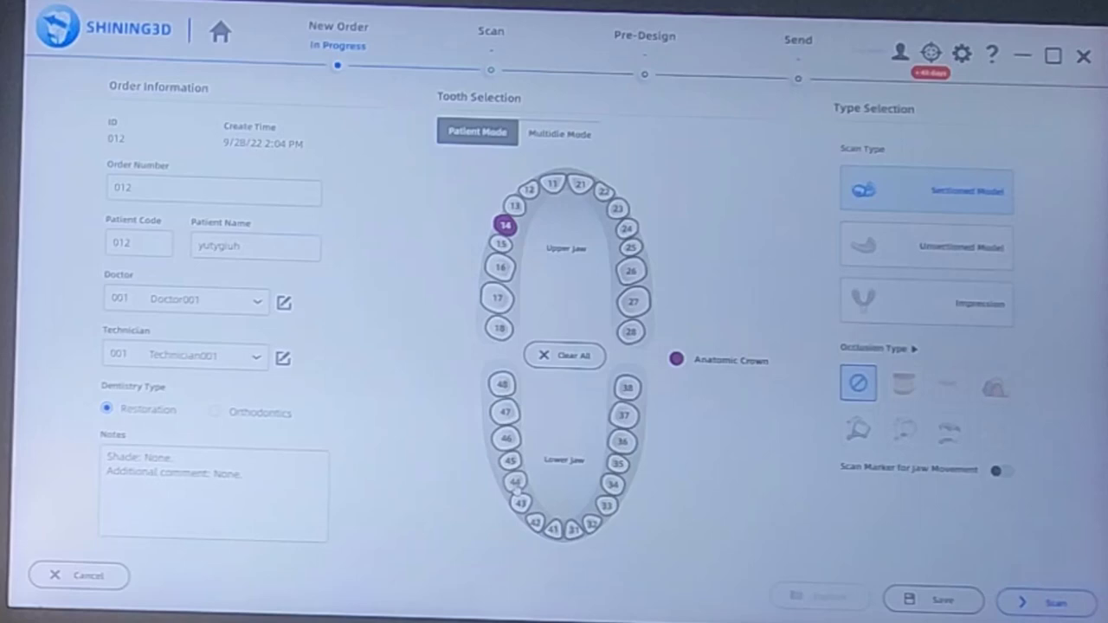
pyautogui.click(515, 487)
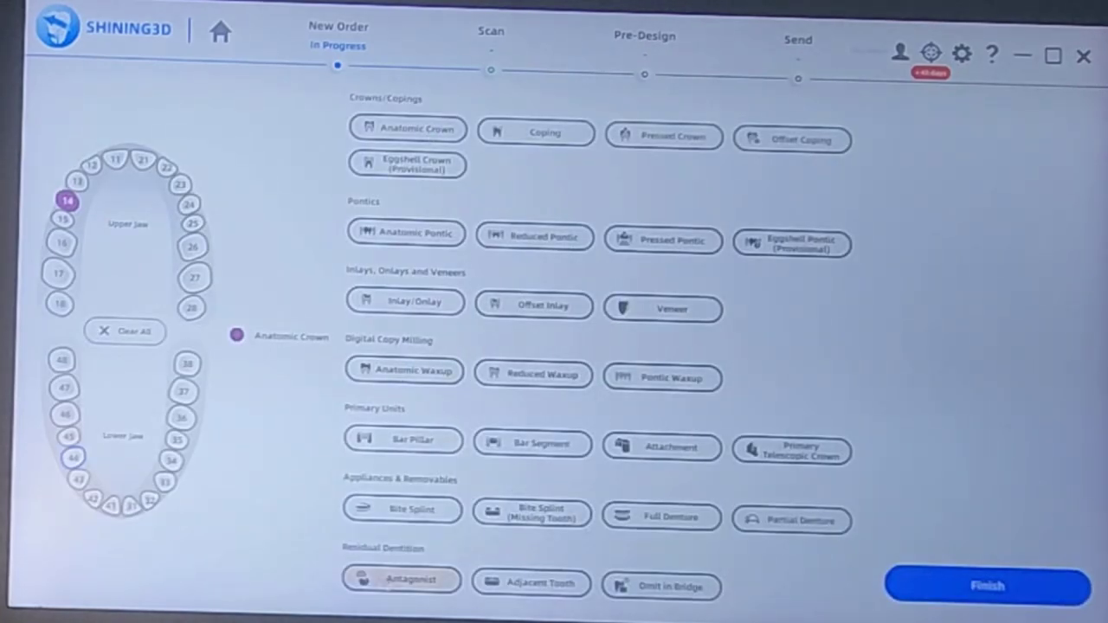
pyautogui.click(393, 582)
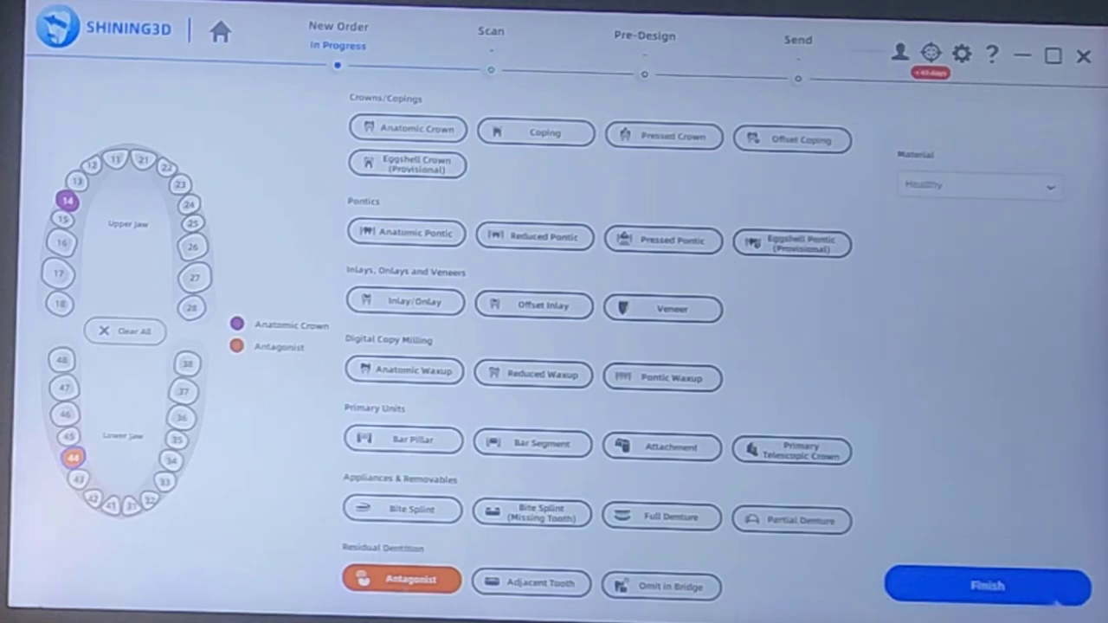
pyautogui.click(1015, 589)
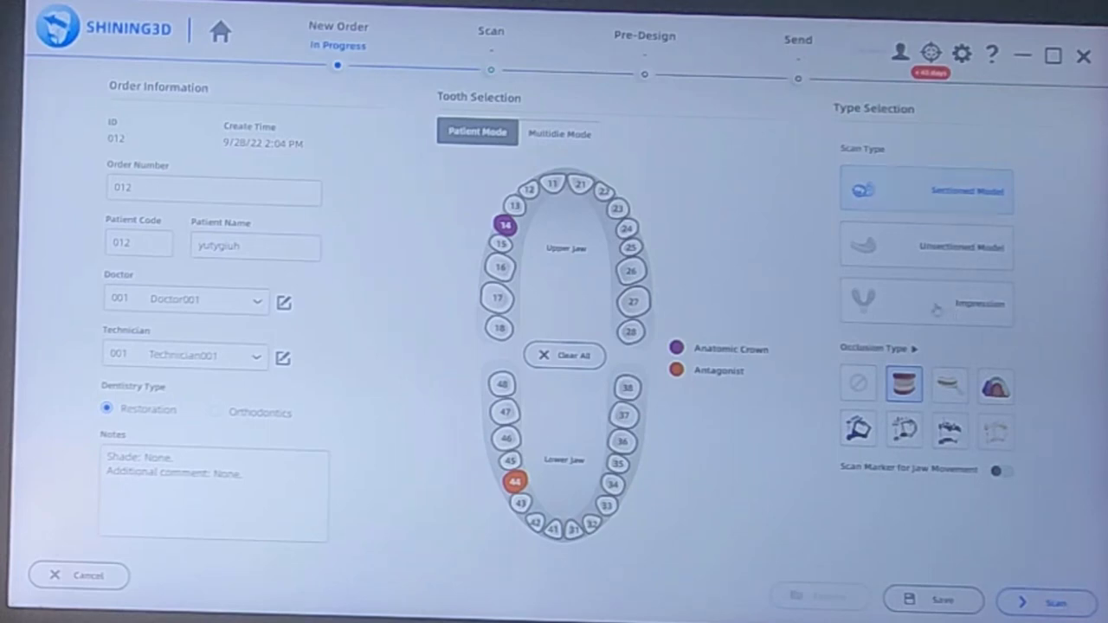
# - Set the scan type to Impression with the Triple Tray occlusion type and proceed to the scan stage
pyautogui.click(936, 309)
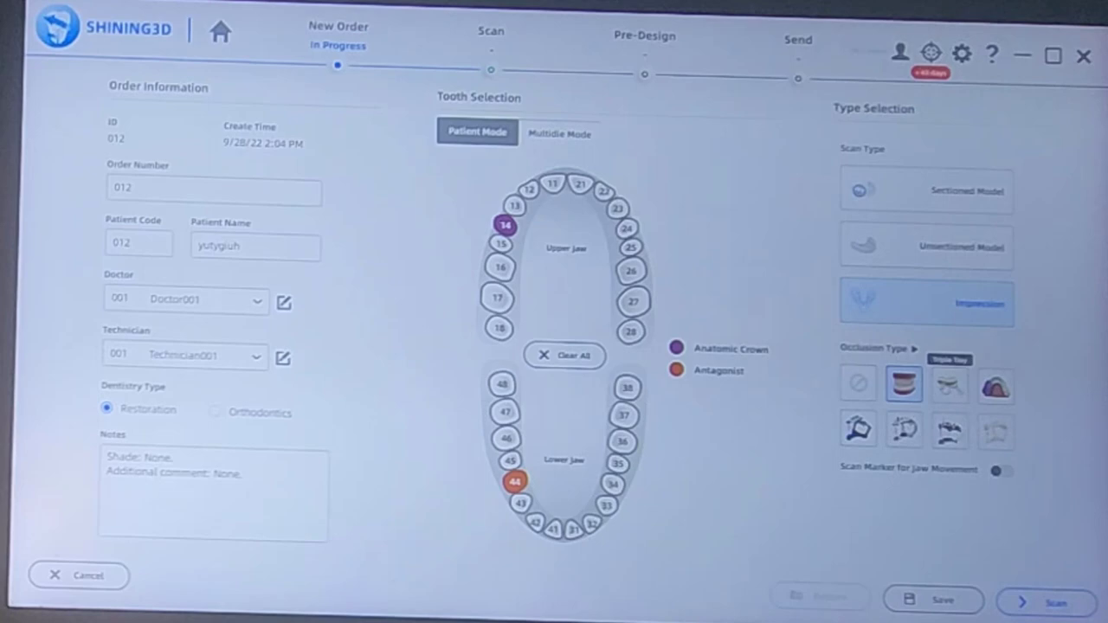
pyautogui.click(949, 385)
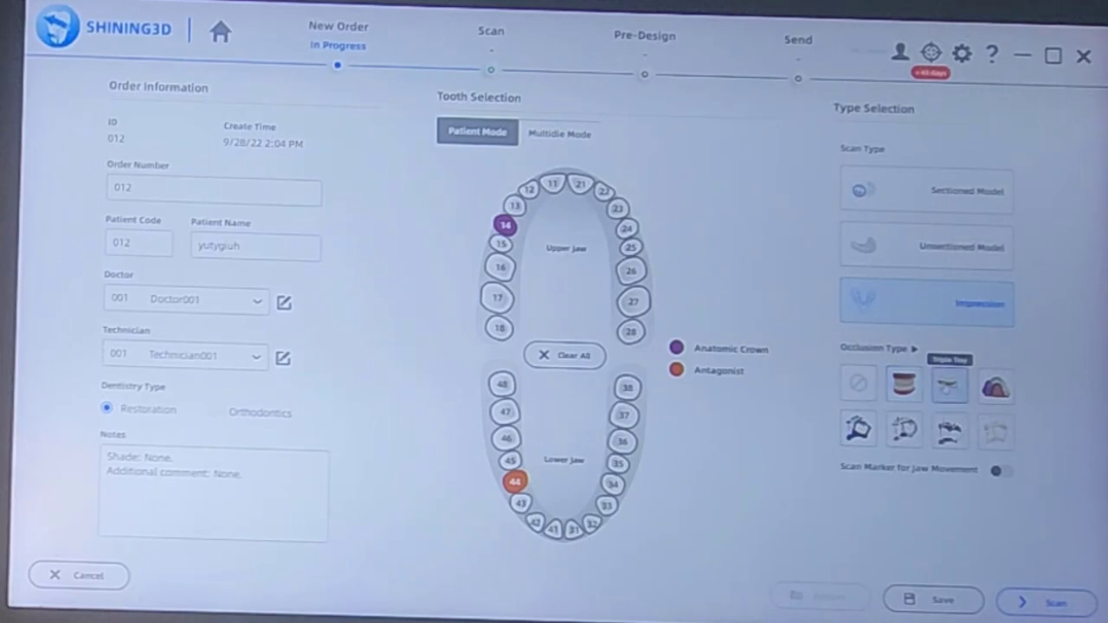
pyautogui.click(968, 601)
pyautogui.click(1043, 603)
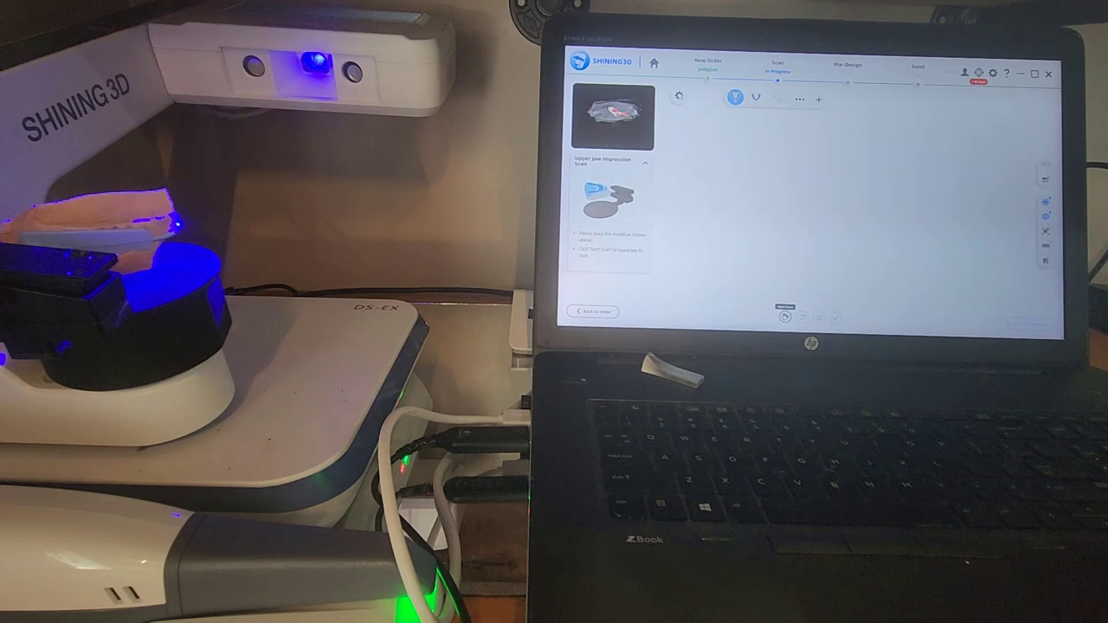
# - Scan the upper jaw impression and the lower jaw impression of the triple tray
pyautogui.click(785, 316)
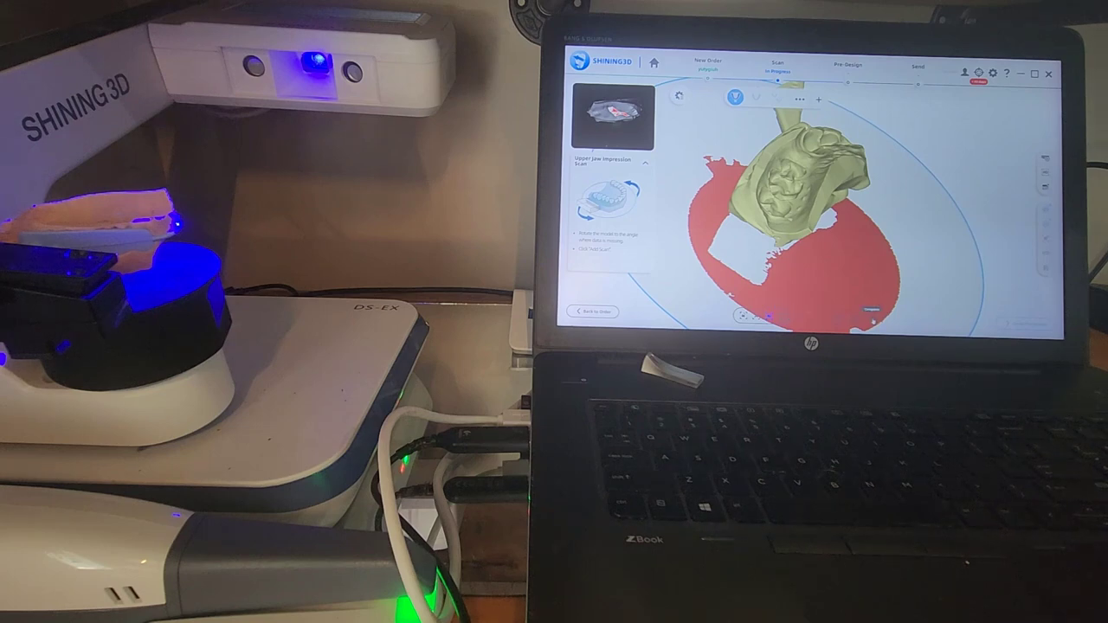
pyautogui.click(874, 321)
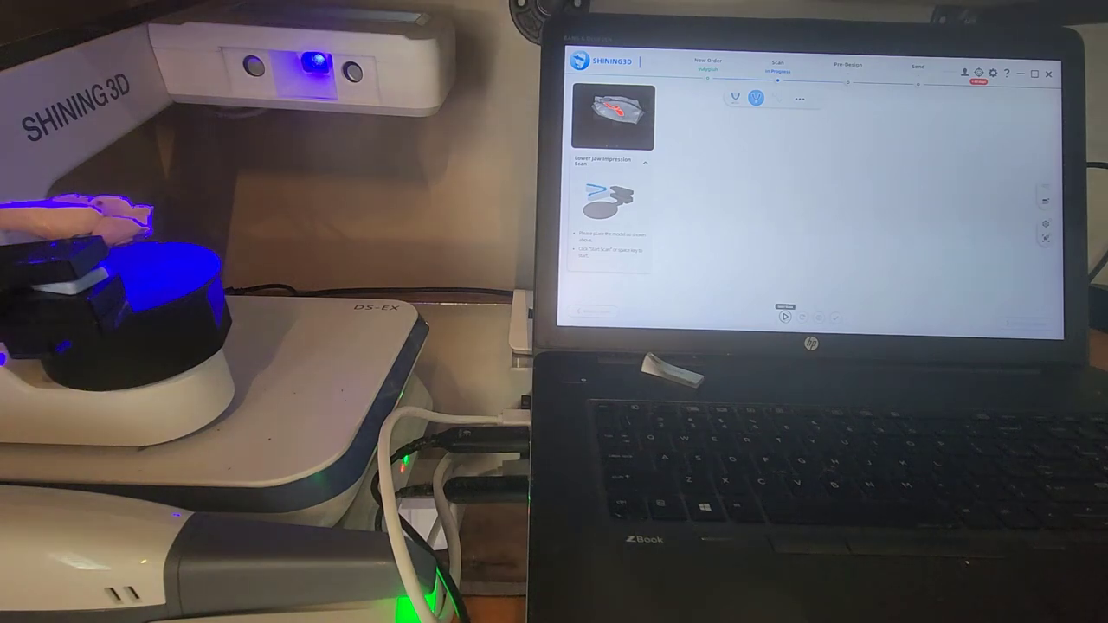
pyautogui.click(784, 317)
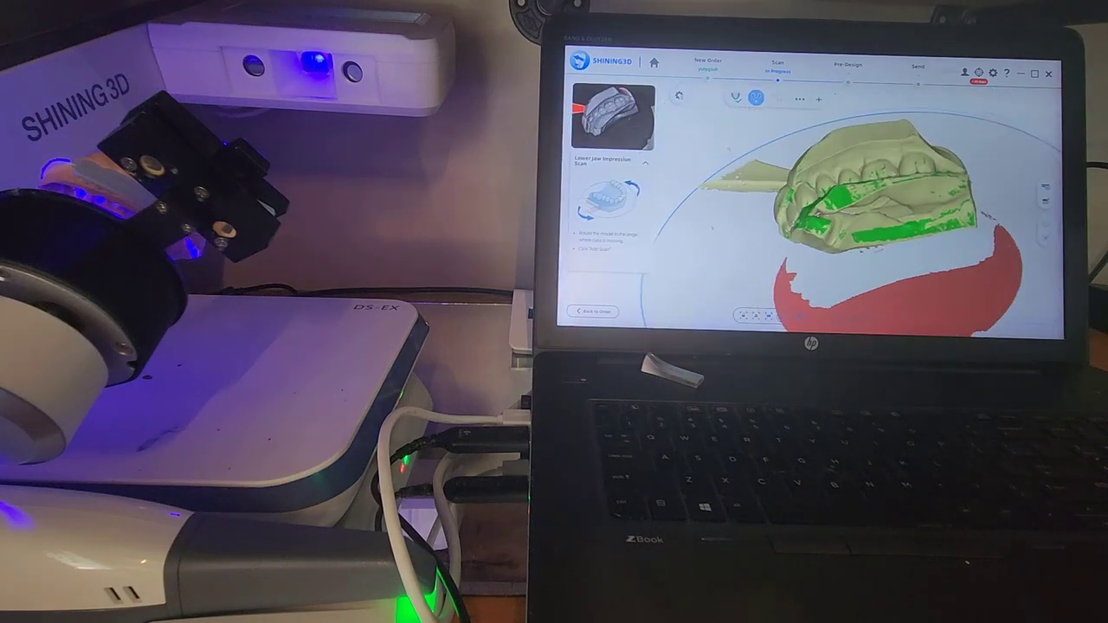
pyautogui.moveTo(820, 213); pyautogui.dragTo(836, 316)
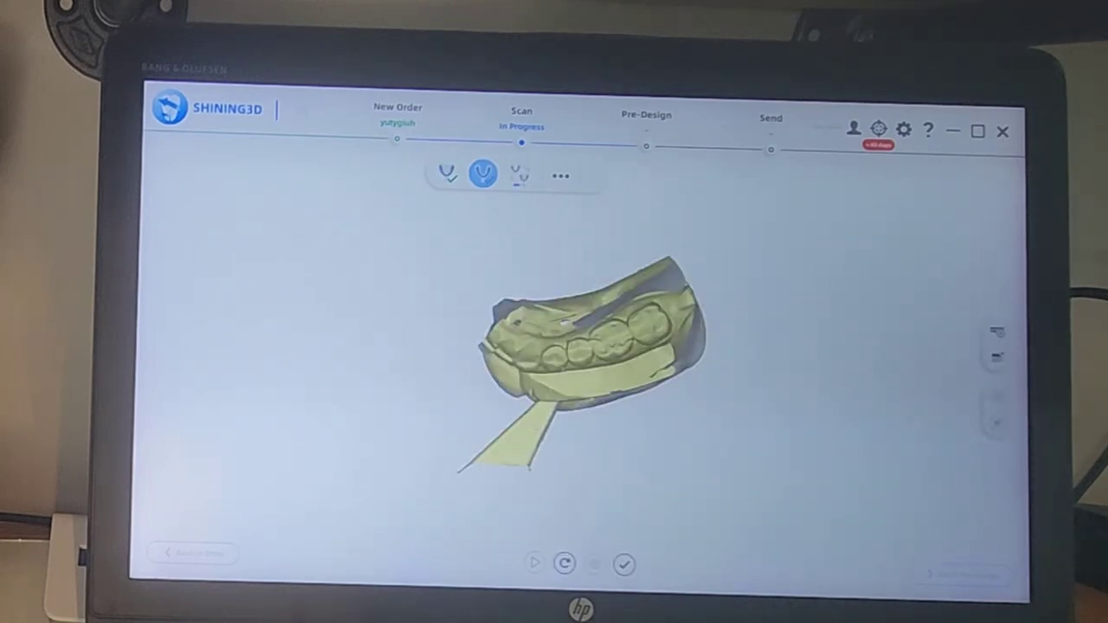
# - Lasso and delete the excess along the cheek side of the lower jaw scan, including the tray handle
pyautogui.moveTo(762, 415); pyautogui.dragTo(803, 404)
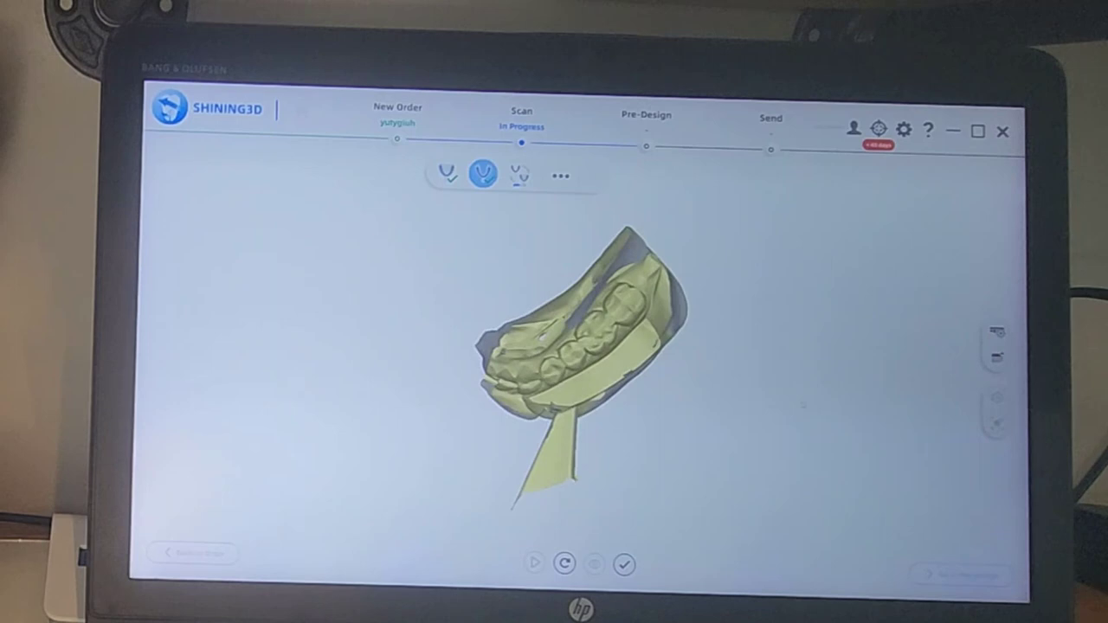
pyautogui.scroll(3, 803, 405)
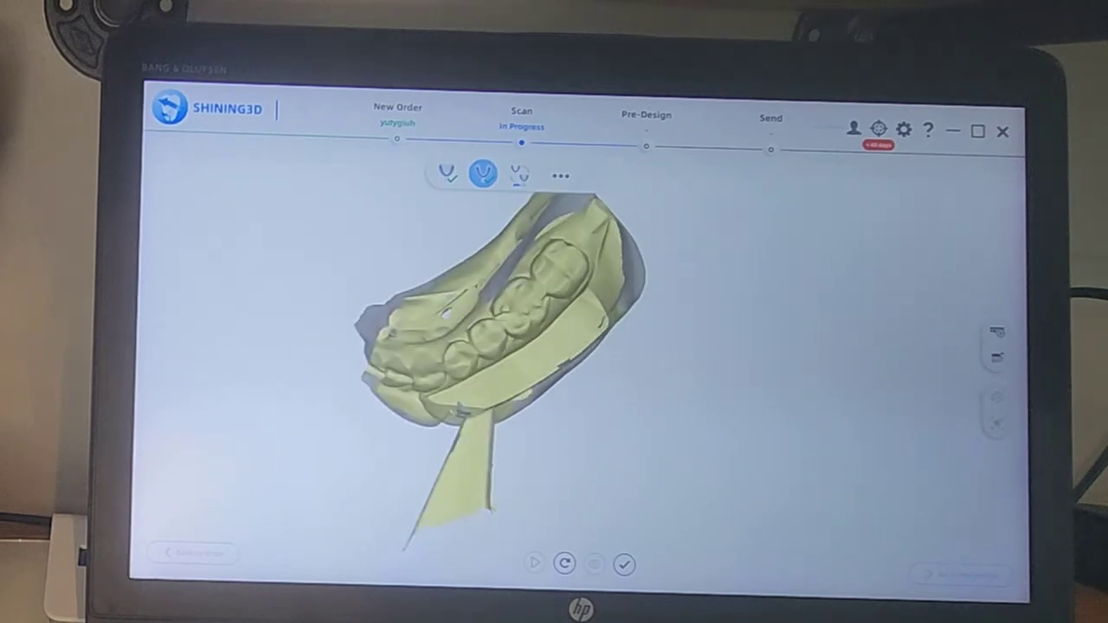
pyautogui.click(998, 334)
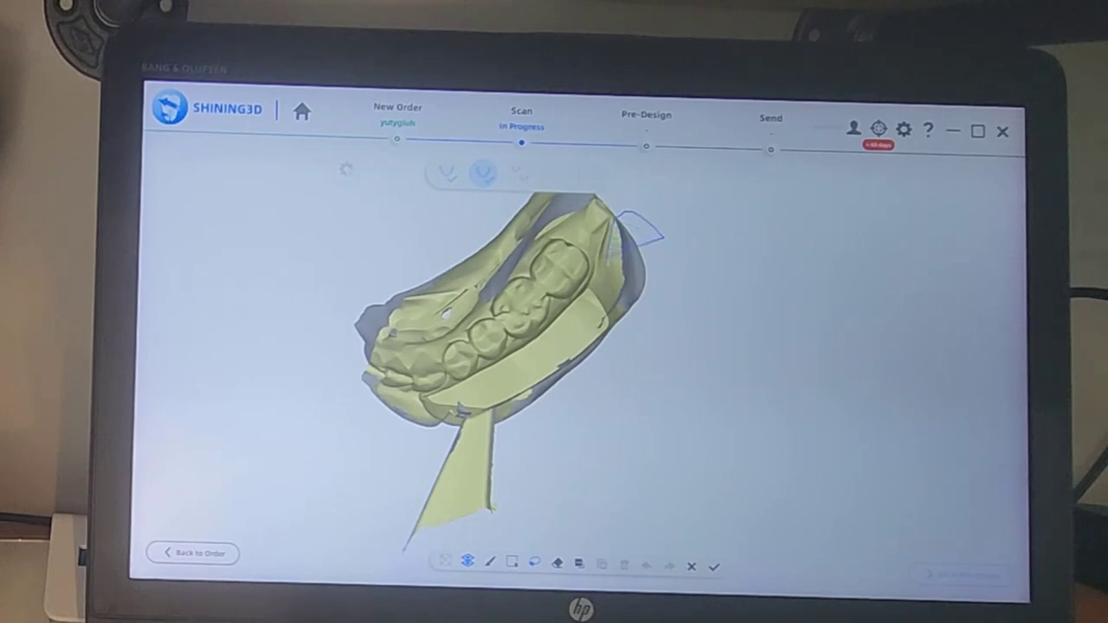
pyautogui.moveTo(578, 310)
pyautogui.mouseDown()
pyautogui.moveTo(448, 395)
pyautogui.moveTo(333, 378)
pyautogui.moveTo(333, 581)
pyautogui.moveTo(663, 238)
pyautogui.mouseUp()
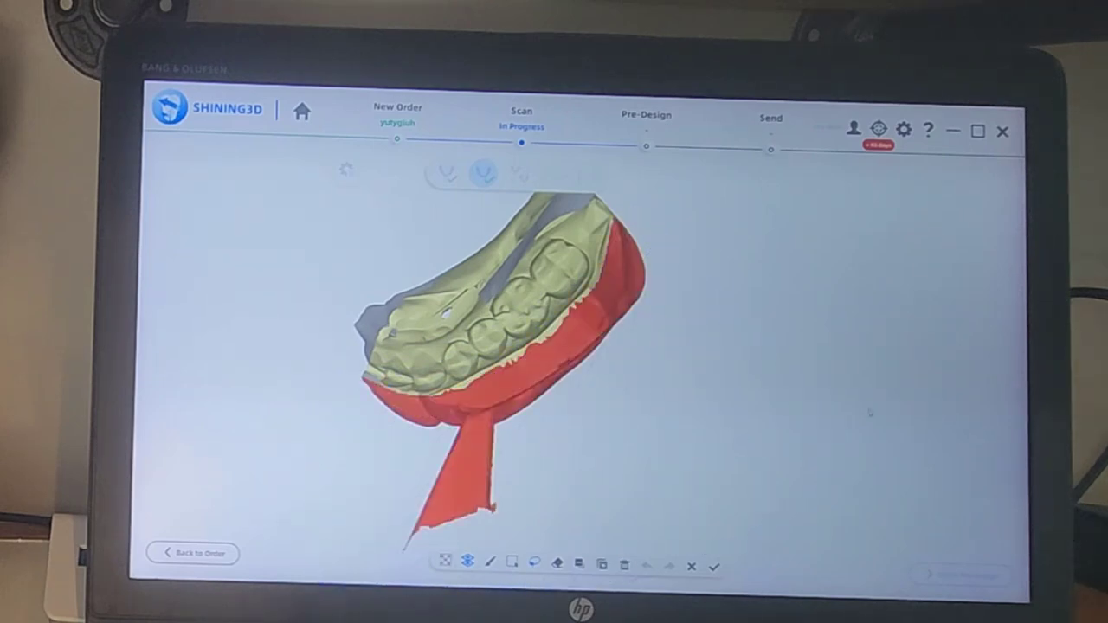
pyautogui.press('Delete')
# - Delete the excess on the tongue side and behind the last molar of the lower jaw scan, and apply the edits
pyautogui.moveTo(595, 275); pyautogui.dragTo(624, 303, button='right')
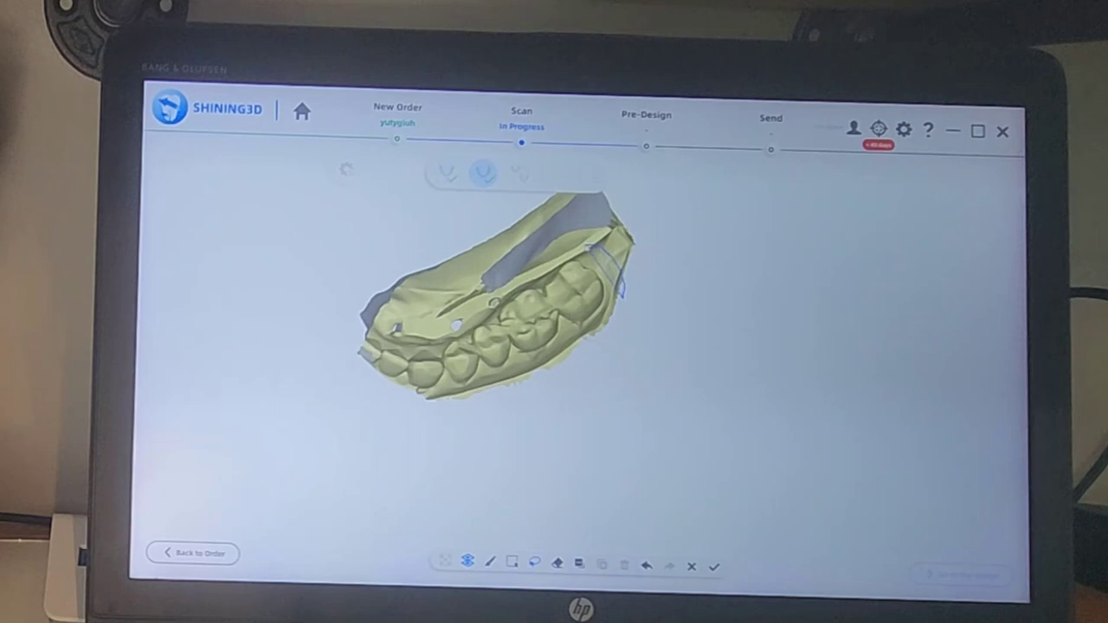
pyautogui.moveTo(515, 295)
pyautogui.mouseDown()
pyautogui.moveTo(394, 331)
pyautogui.moveTo(374, 210)
pyautogui.moveTo(606, 192)
pyautogui.mouseUp()
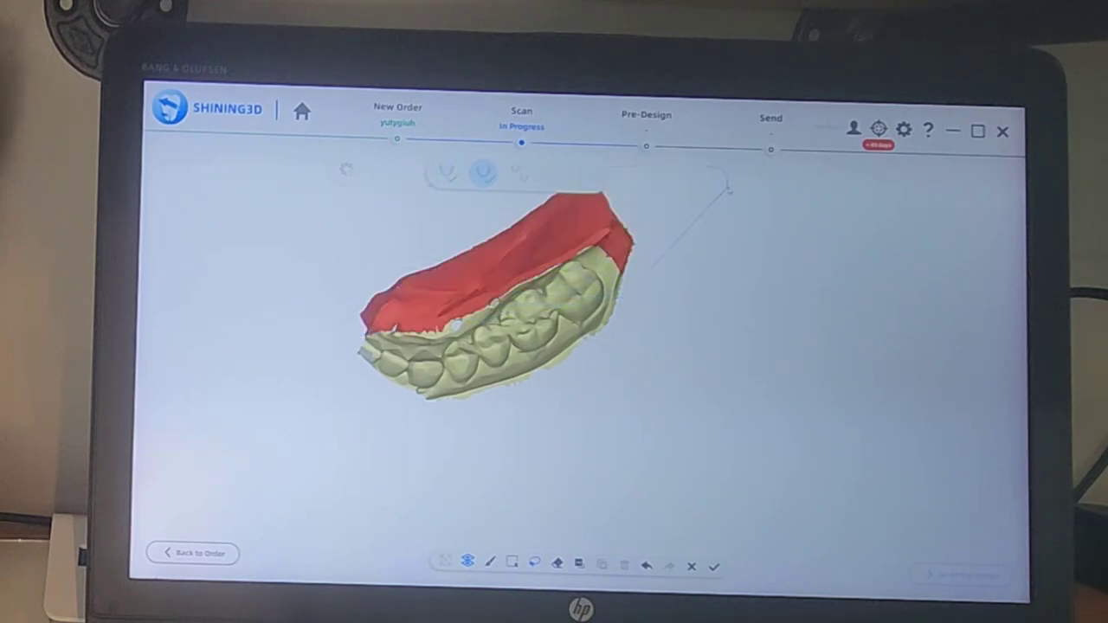
pyautogui.press('Delete')
pyautogui.moveTo(606, 346); pyautogui.dragTo(779, 259, button='right')
pyautogui.click(713, 567)
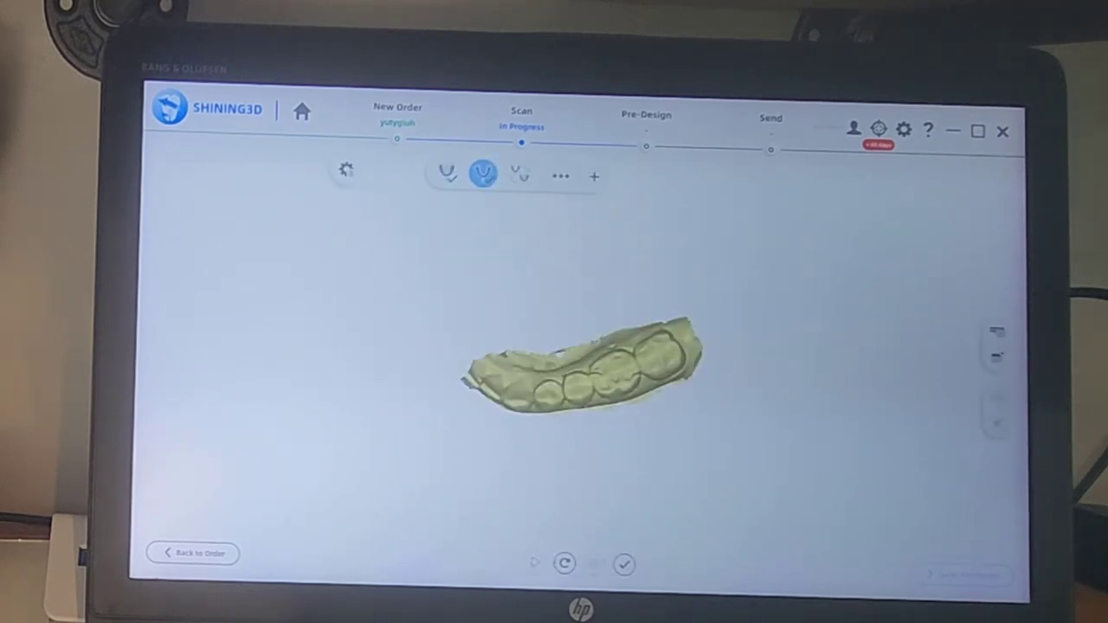
# - Edit the upper jaw scan and delete the excess along its palatal side and behind the last molar
pyautogui.click(448, 175)
pyautogui.moveTo(570, 431); pyautogui.dragTo(622, 459, button='right')
pyautogui.scroll(4, 618, 475)
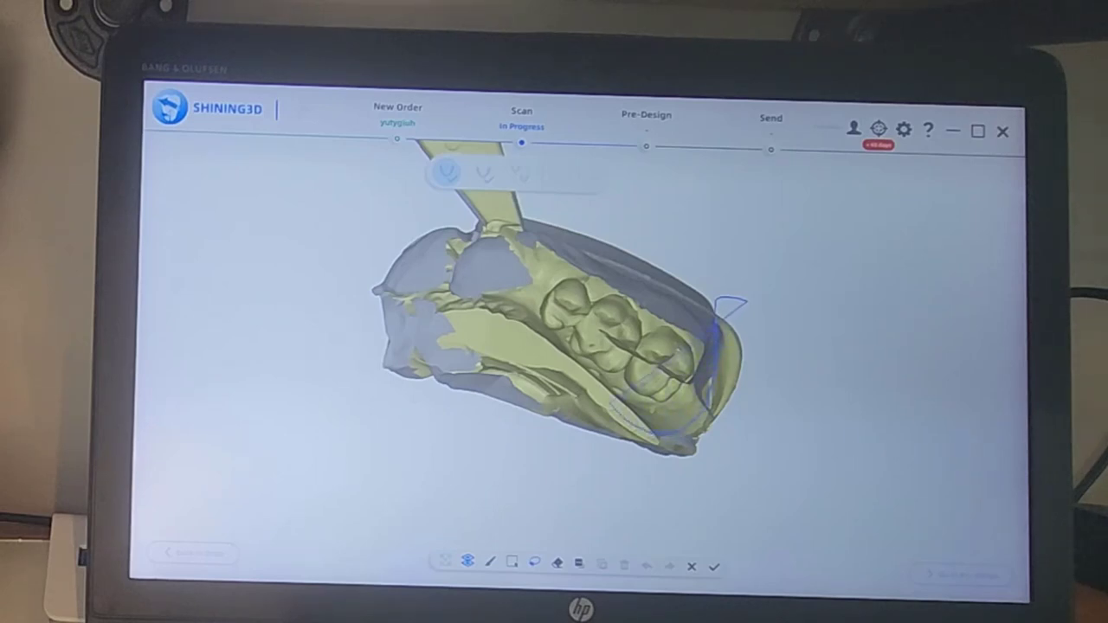
pyautogui.moveTo(528, 338)
pyautogui.mouseDown()
pyautogui.moveTo(428, 320)
pyautogui.moveTo(370, 333)
pyautogui.moveTo(571, 578)
pyautogui.moveTo(762, 364)
pyautogui.mouseUp()
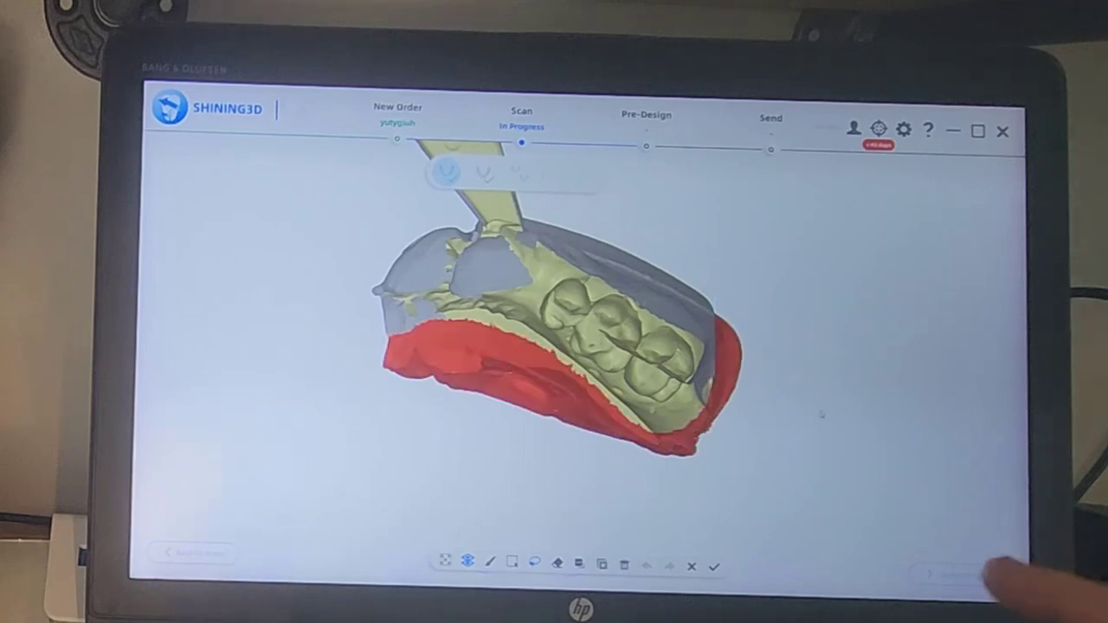
pyautogui.press('Delete')
# - Trim the front end of the upper jaw scan and the outer front edge joining it to the tray handle
pyautogui.moveTo(467, 286); pyautogui.dragTo(355, 290, button='right')
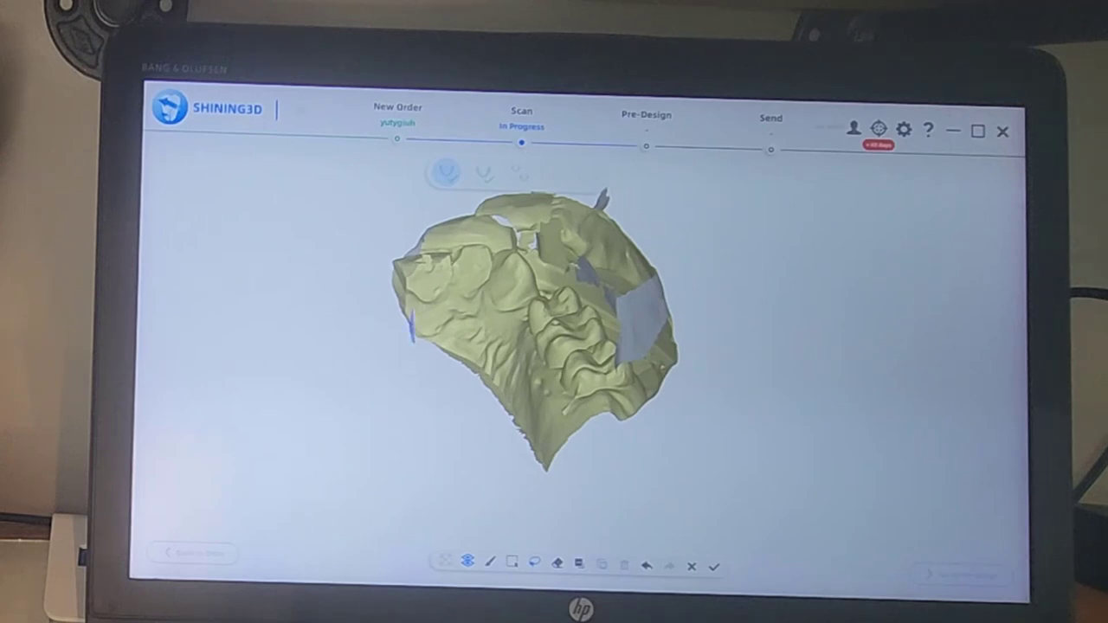
pyautogui.moveTo(428, 208)
pyautogui.mouseDown()
pyautogui.moveTo(394, 389)
pyautogui.moveTo(412, 342)
pyautogui.mouseUp()
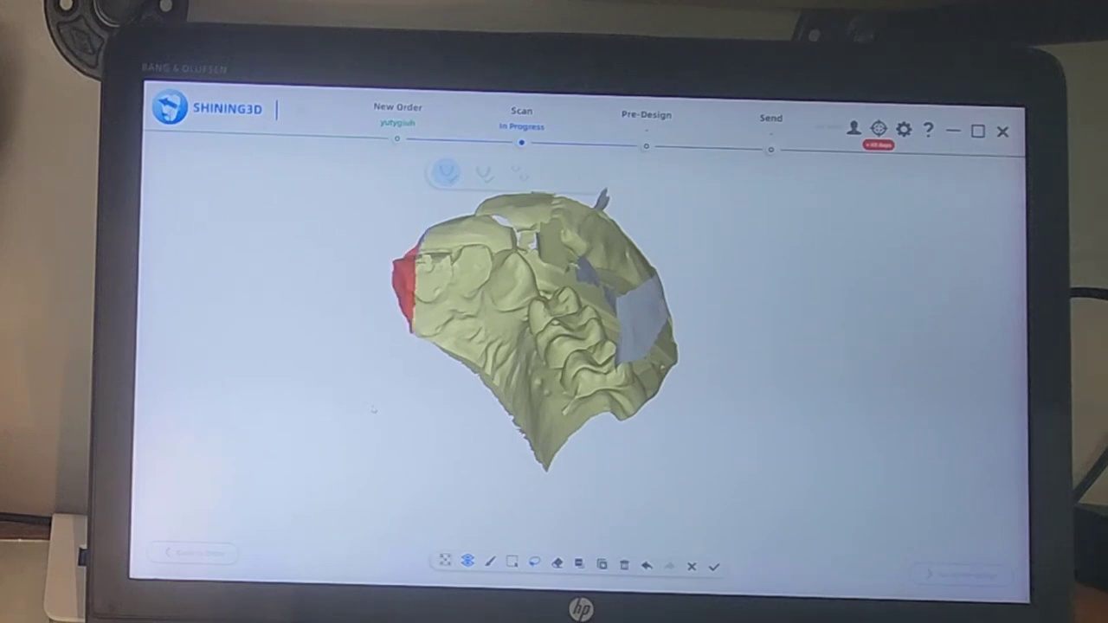
pyautogui.press('Delete')
pyautogui.moveTo(554, 328); pyautogui.dragTo(619, 381, button='right')
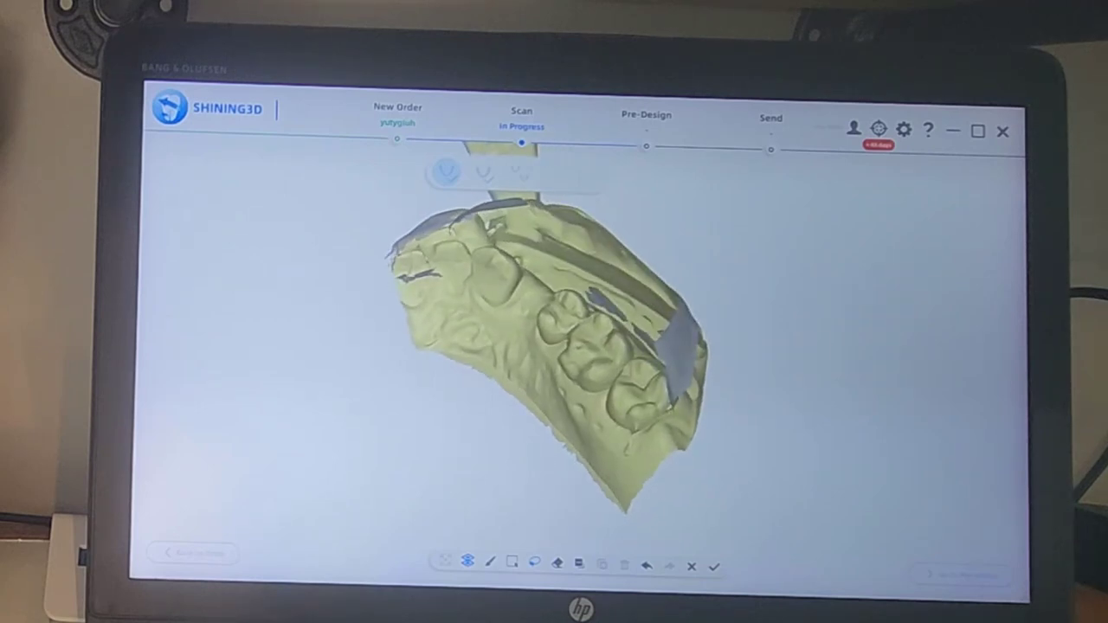
pyautogui.moveTo(386, 251)
pyautogui.mouseDown()
pyautogui.moveTo(623, 223)
pyautogui.moveTo(338, 203)
pyautogui.moveTo(330, 236)
pyautogui.mouseUp()
pyautogui.press('Delete')
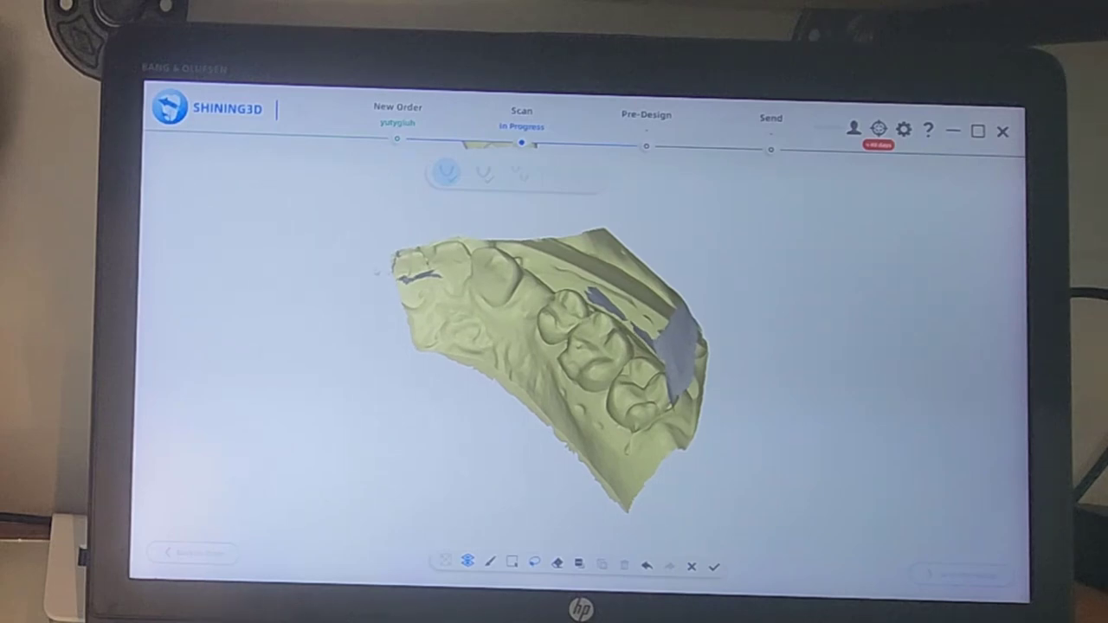
# - Delete the detached tray handle fragment and the excess flap along the cheek side of the upper jaw scan
pyautogui.moveTo(376, 271); pyautogui.dragTo(397, 403, button='middle')
pyautogui.moveTo(414, 346); pyautogui.dragTo(402, 344, button='right')
pyautogui.moveTo(574, 301)
pyautogui.mouseDown()
pyautogui.moveTo(522, 149)
pyautogui.moveTo(460, 260)
pyautogui.mouseUp()
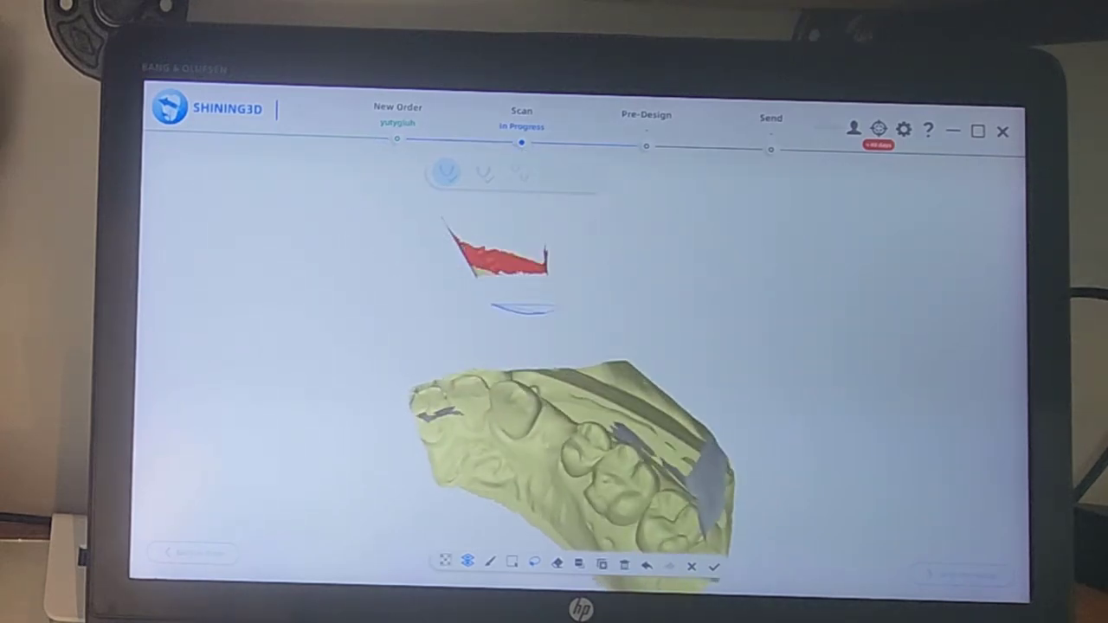
pyautogui.moveTo(554, 307); pyautogui.dragTo(491, 304)
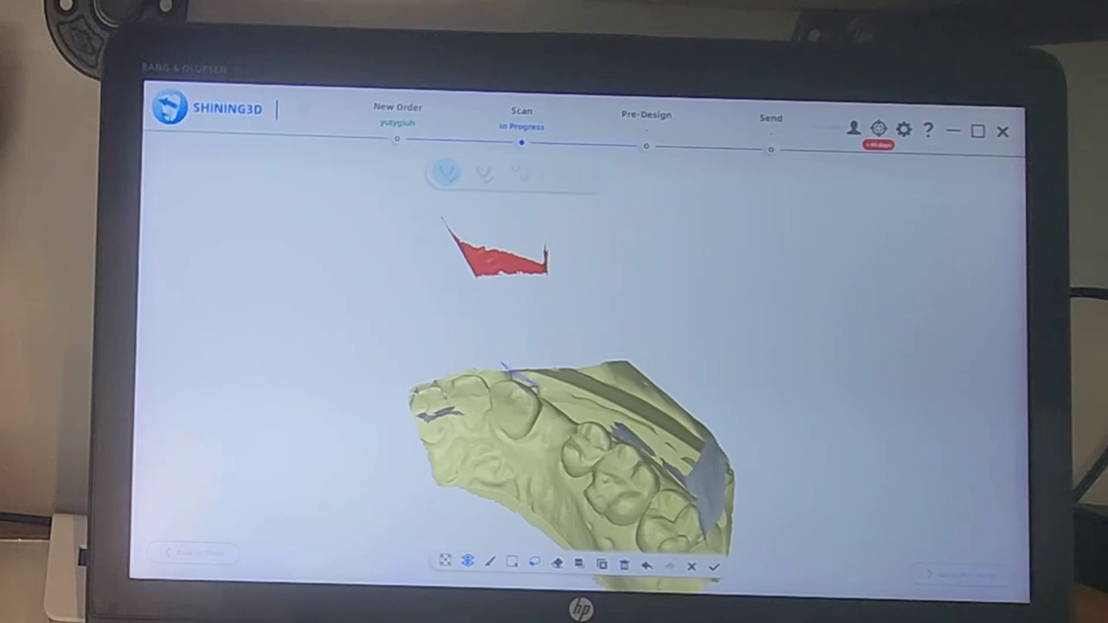
pyautogui.moveTo(641, 430); pyautogui.dragTo(692, 481)
pyautogui.moveTo(809, 569)
pyautogui.mouseDown()
pyautogui.moveTo(543, 249)
pyautogui.moveTo(551, 243)
pyautogui.mouseUp()
pyautogui.press('Delete')
# - Delete the excess strip along the outer front edge of the upper jaw scan and the loose fragment near the front teeth
pyautogui.moveTo(589, 416); pyautogui.dragTo(597, 467, button='right')
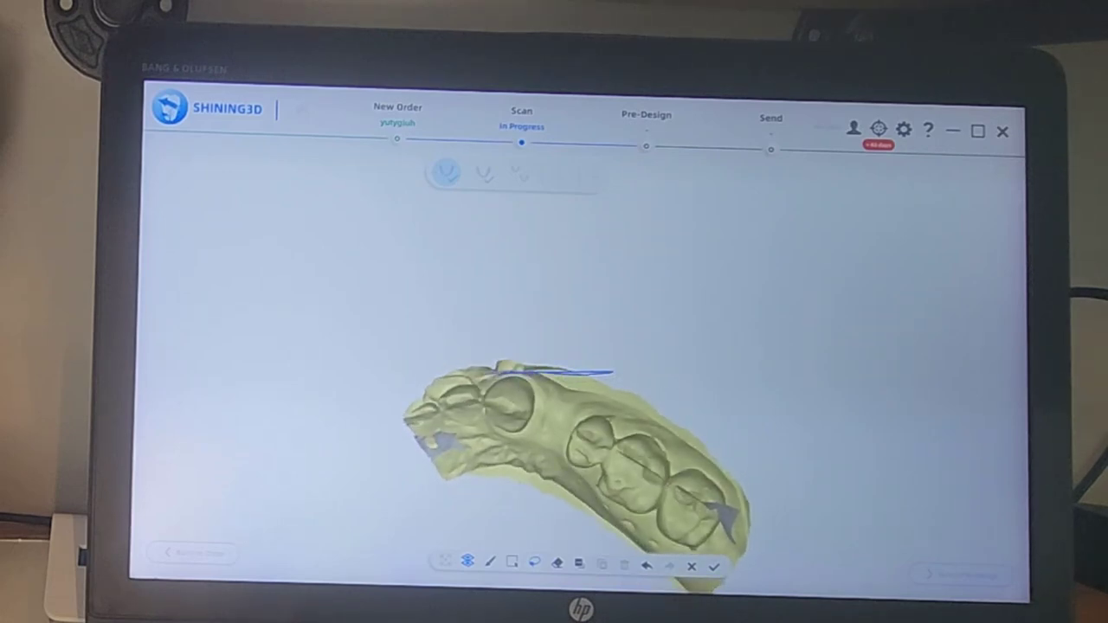
pyautogui.moveTo(497, 372)
pyautogui.mouseDown()
pyautogui.moveTo(445, 371)
pyautogui.moveTo(618, 260)
pyautogui.moveTo(727, 300)
pyautogui.mouseUp()
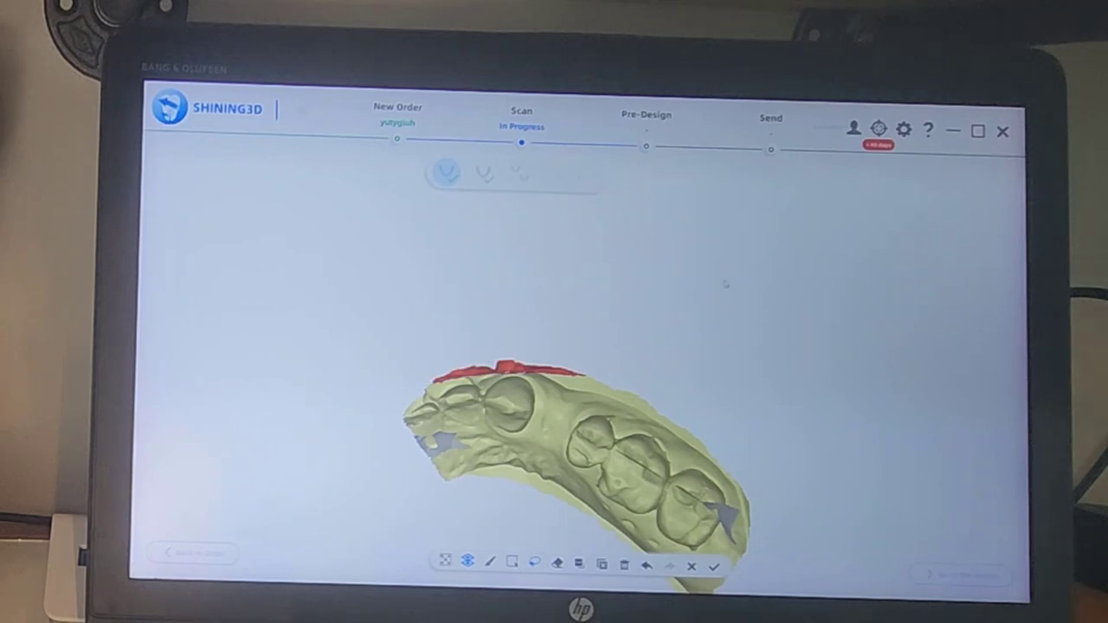
pyautogui.press('Delete')
pyautogui.moveTo(712, 545); pyautogui.dragTo(501, 376, button='right')
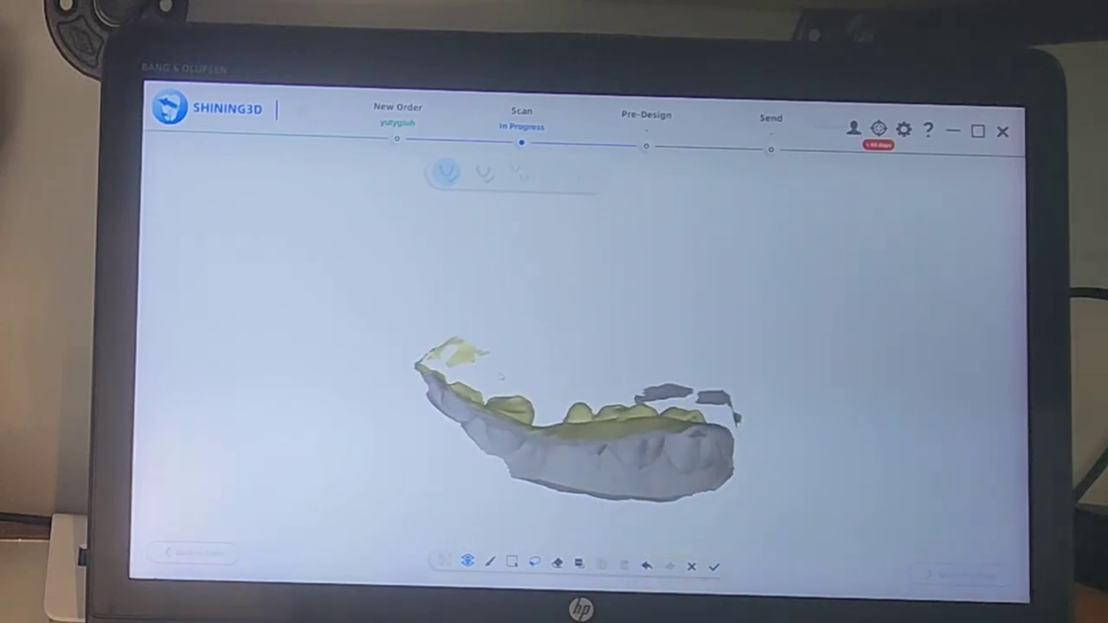
pyautogui.moveTo(409, 368); pyautogui.dragTo(520, 314)
pyautogui.press('Delete')
# - Delete the loose fragments floating near the molars of the upper jaw scan and apply the edits
pyautogui.moveTo(553, 364); pyautogui.dragTo(554, 445, button='right')
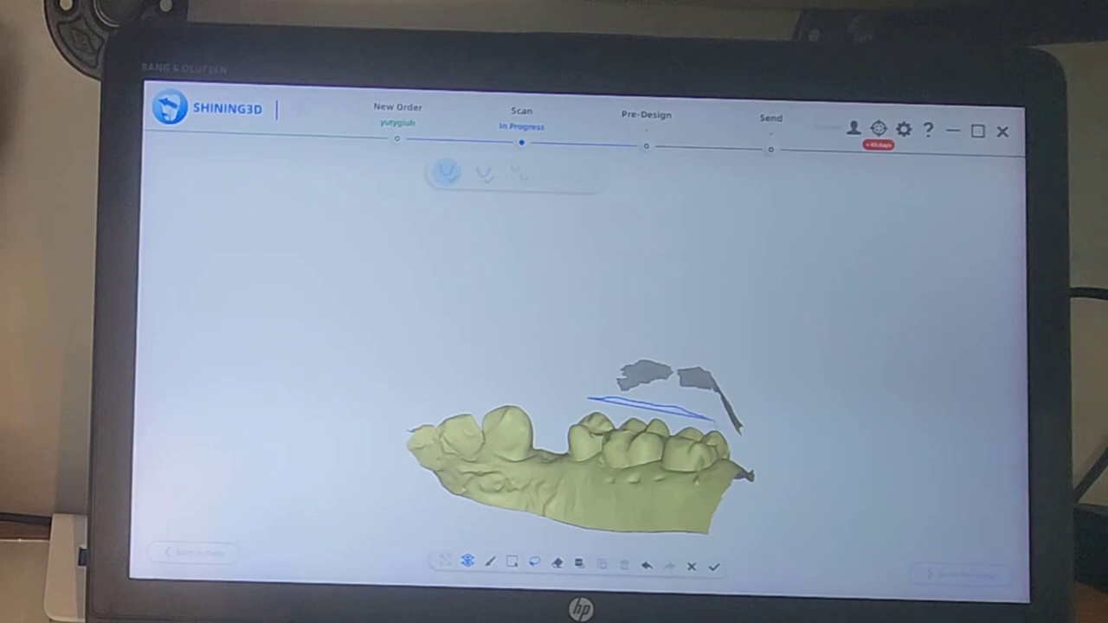
pyautogui.moveTo(711, 420)
pyautogui.mouseDown()
pyautogui.moveTo(729, 433)
pyautogui.moveTo(586, 398)
pyautogui.mouseUp()
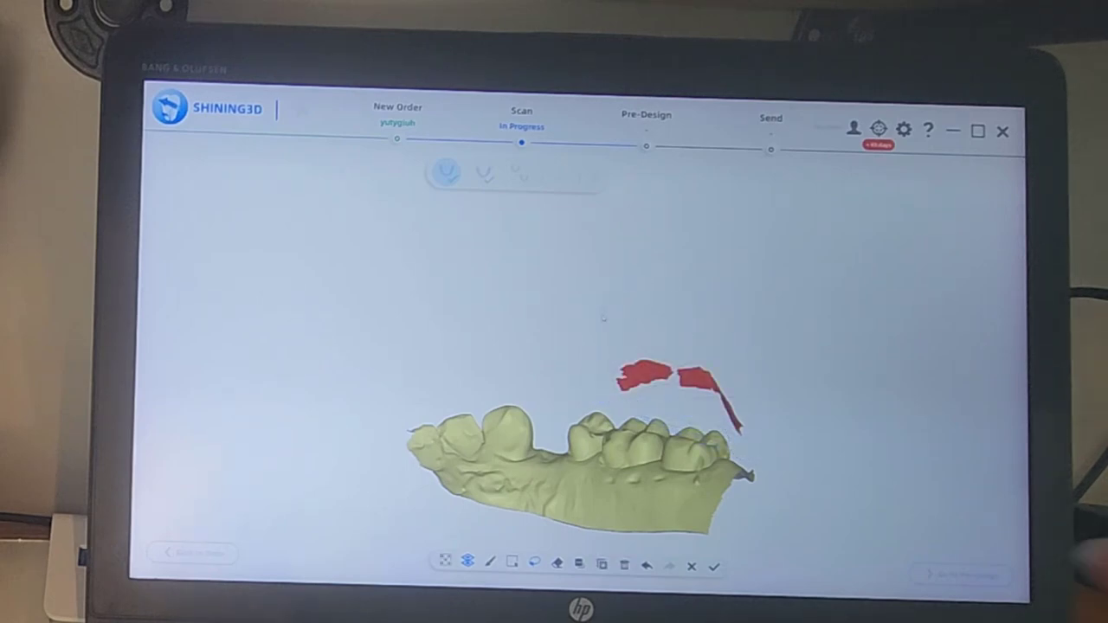
pyautogui.press('Delete')
pyautogui.click(714, 566)
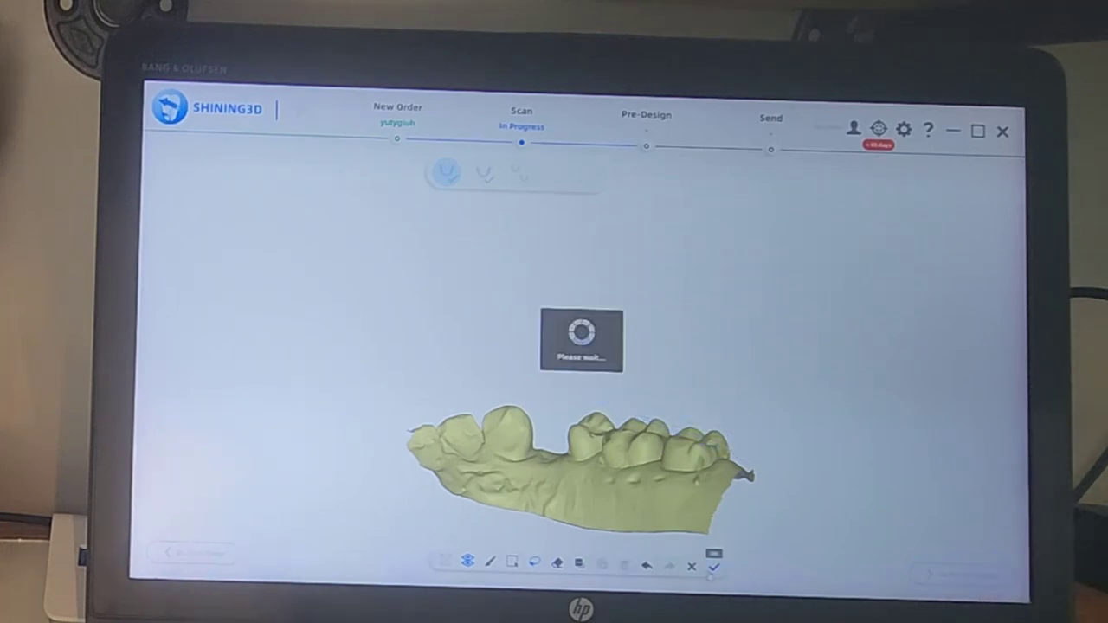
# - Run the impression alignment of both jaws, check the bite from the side and complete the alignment
pyautogui.click(519, 175)
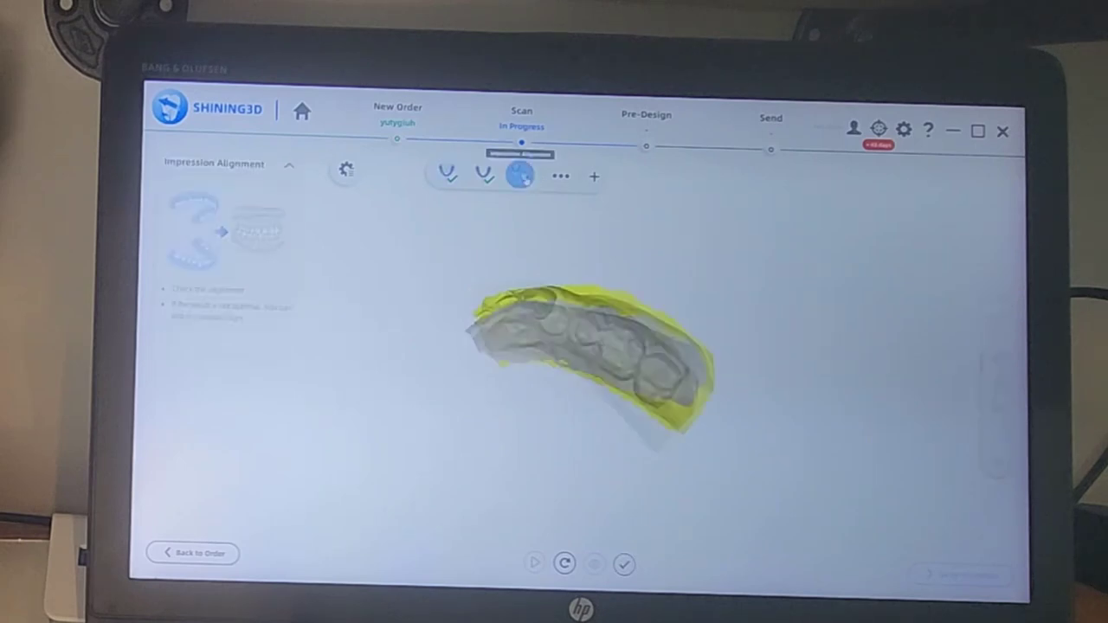
pyautogui.scroll(3, 618, 396)
pyautogui.moveTo(649, 394); pyautogui.dragTo(592, 394)
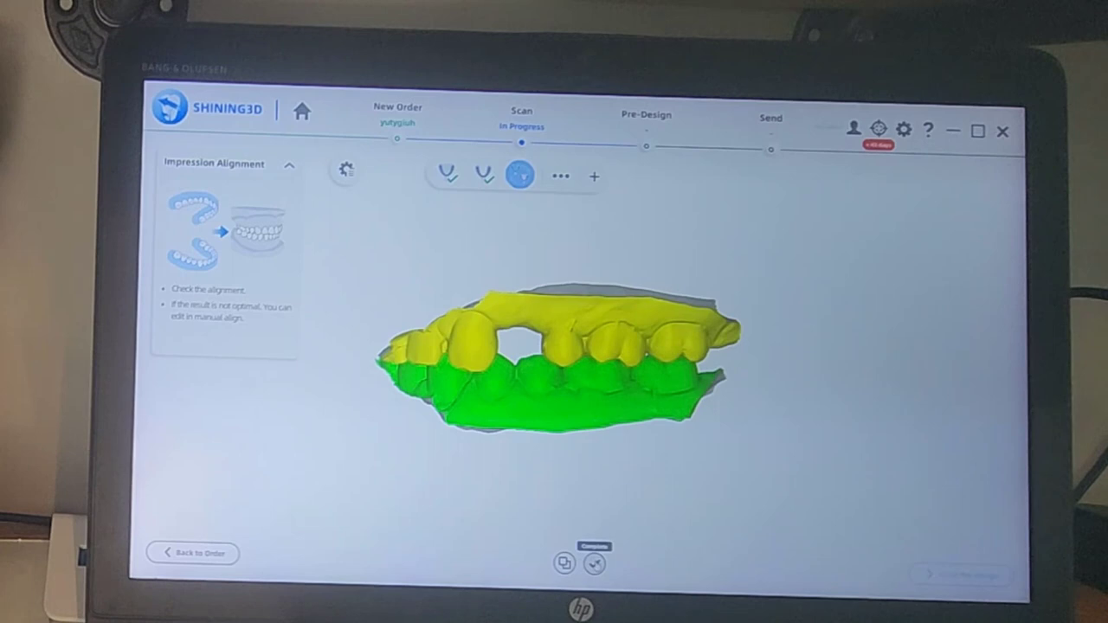
pyautogui.click(595, 563)
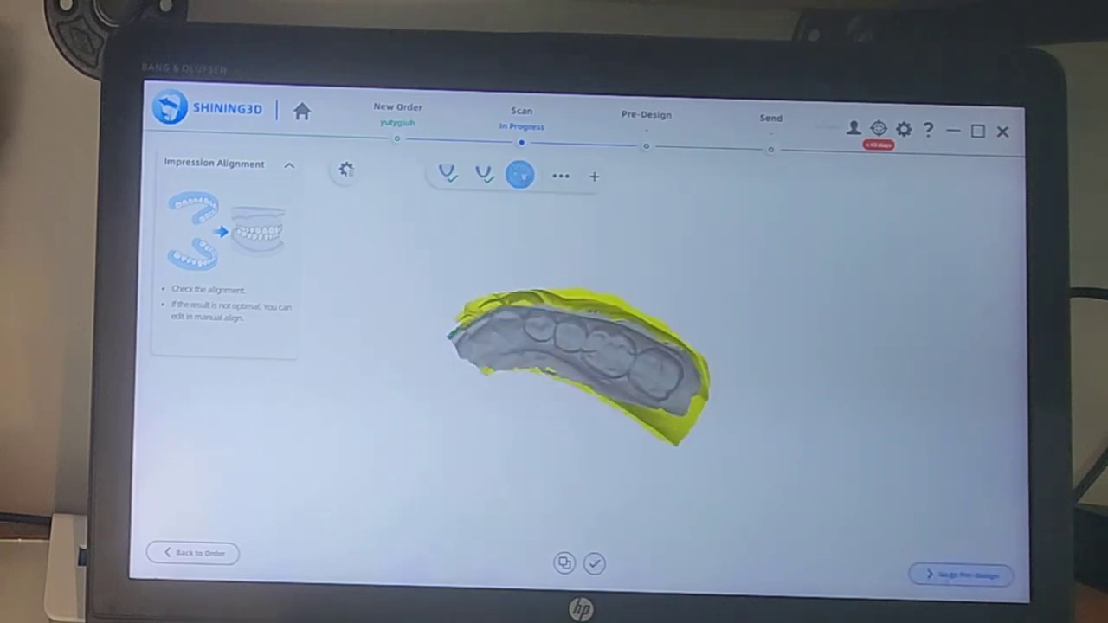
# - Proceed to the pre-design stage and inspect the aligned jaw models from the side
pyautogui.click(960, 574)
pyautogui.moveTo(589, 355); pyautogui.dragTo(603, 458)
pyautogui.scroll(3, 606, 432)
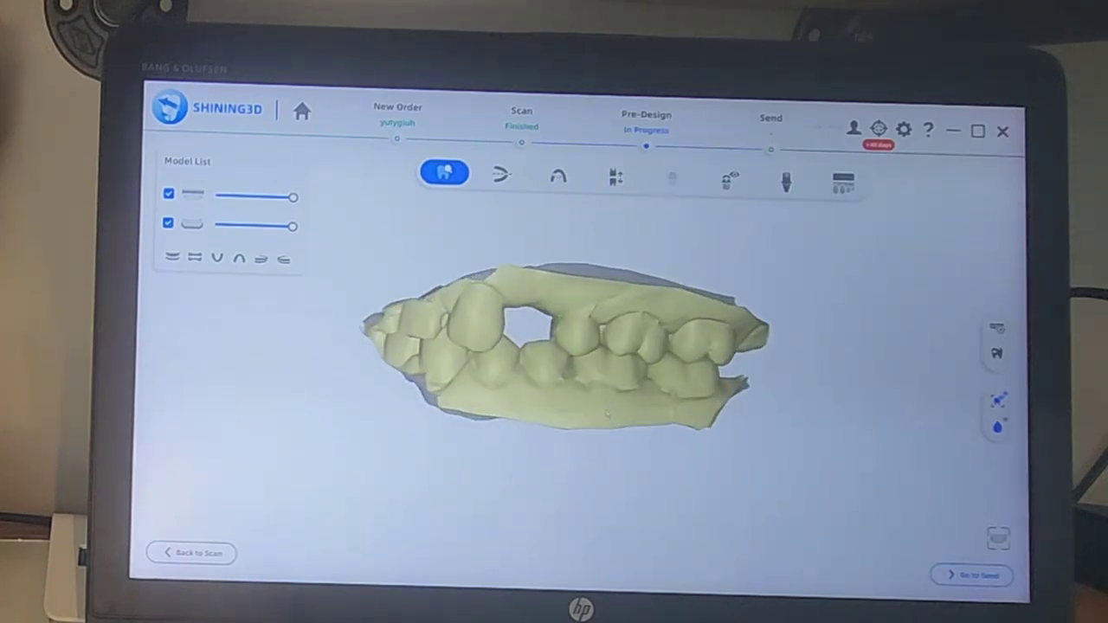
pyautogui.moveTo(554, 390)
pyautogui.mouseDown()
pyautogui.moveTo(551, 438)
pyautogui.moveTo(546, 373)
pyautogui.mouseUp()
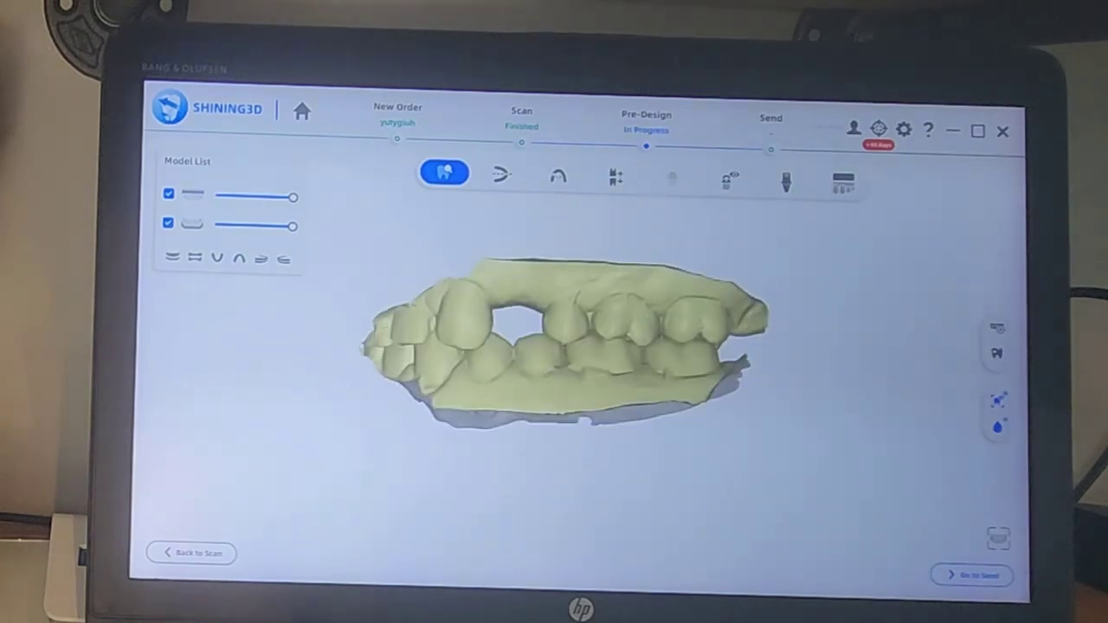
# - Proceed to the send stage and export the order to C:/DentalOrder as STL with Exocad as the CAD type
pyautogui.click(973, 575)
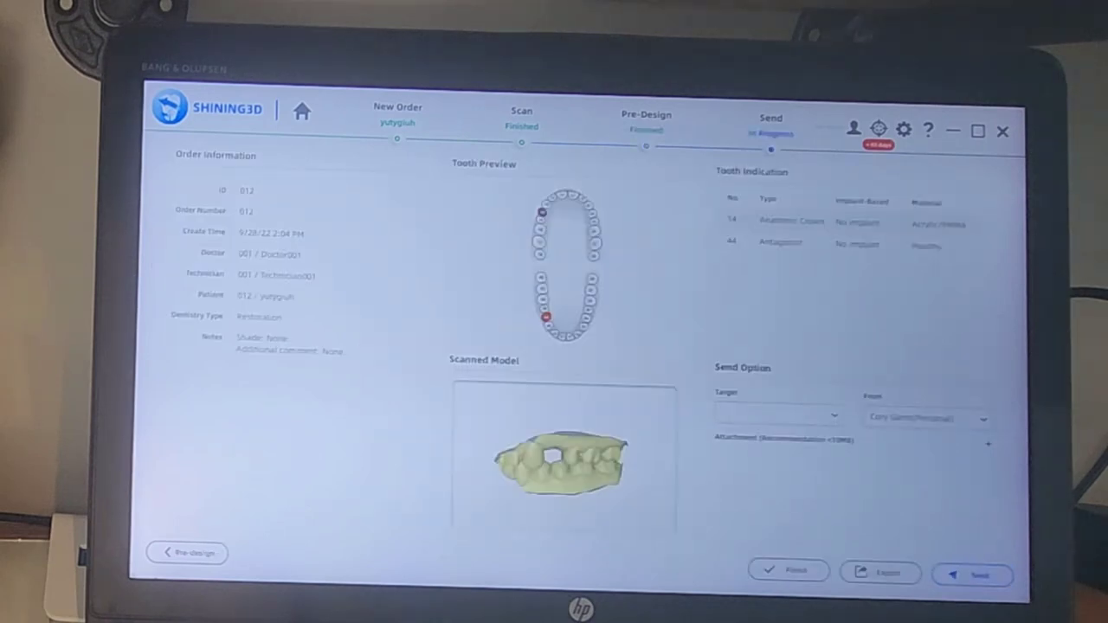
pyautogui.click(882, 575)
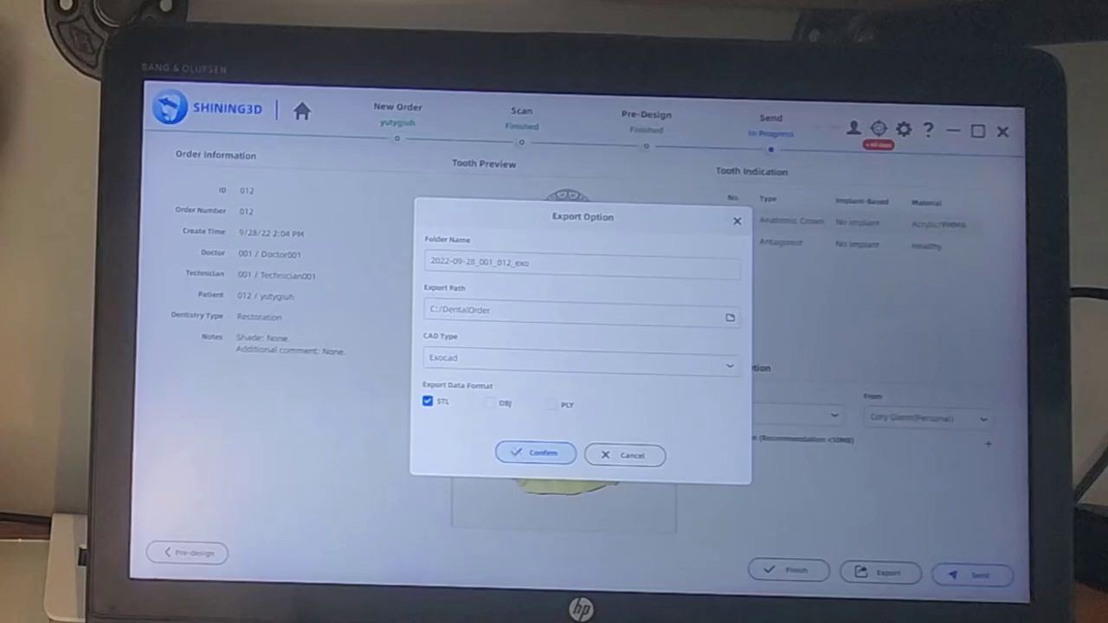
pyautogui.click(534, 453)
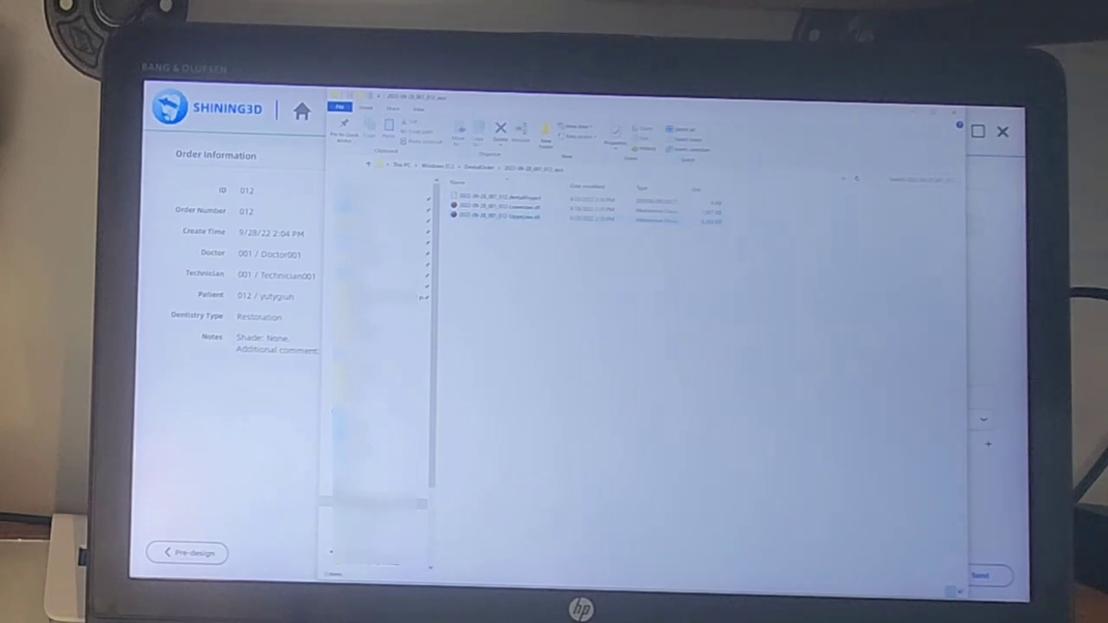
# - Minimize the scanning software and move and narrow the exported order's folder window to free up the screen
pyautogui.moveTo(657, 101); pyautogui.dragTo(526, 103)
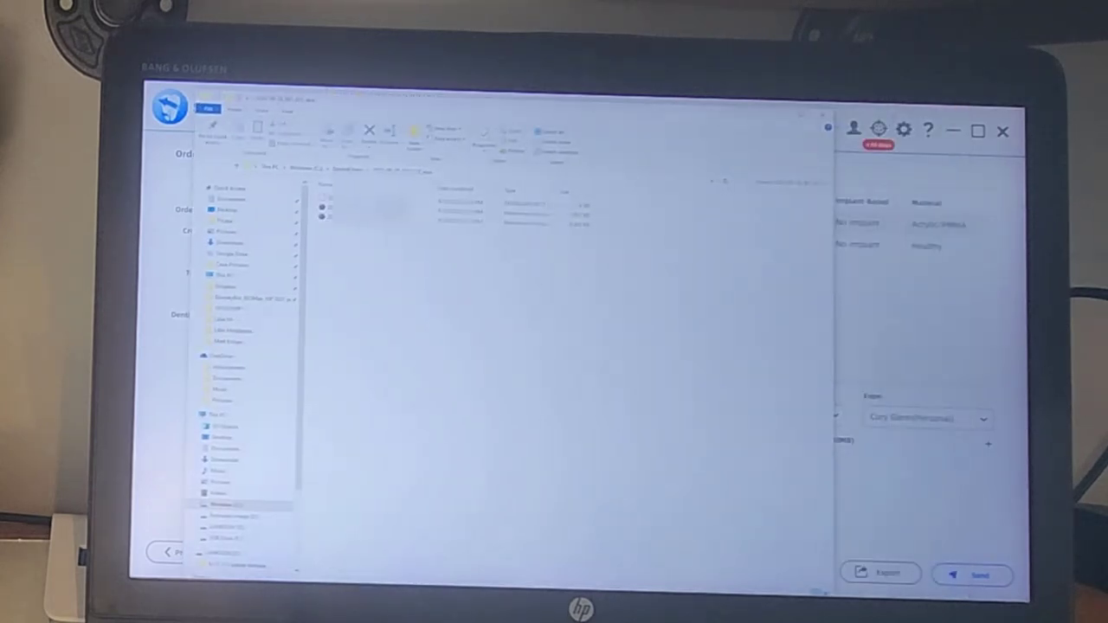
pyautogui.click(959, 131)
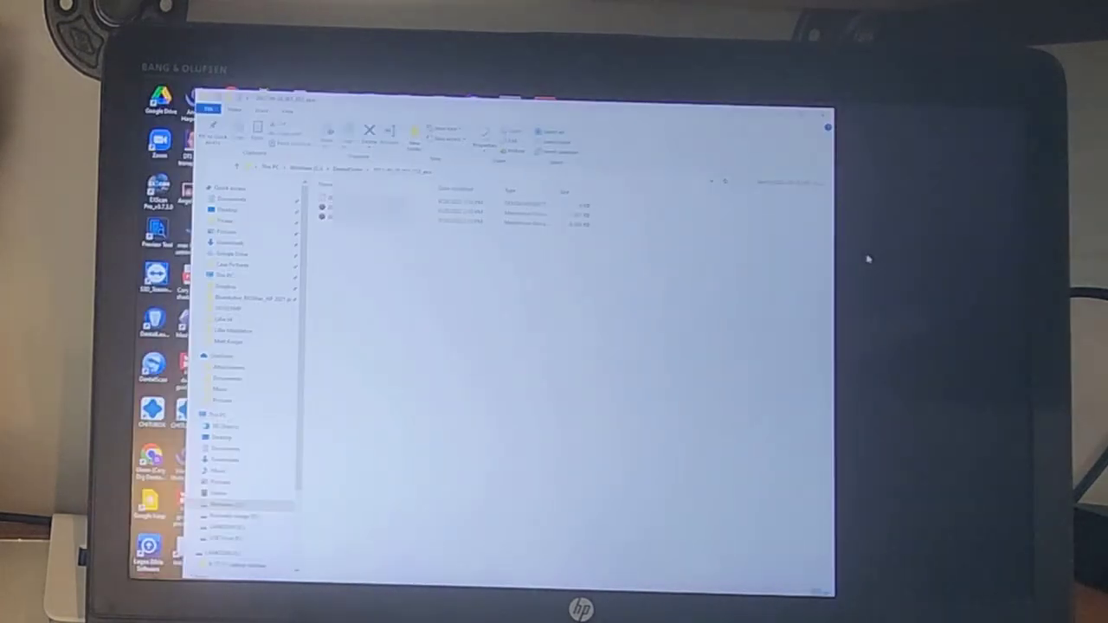
pyautogui.moveTo(693, 115); pyautogui.dragTo(644, 108)
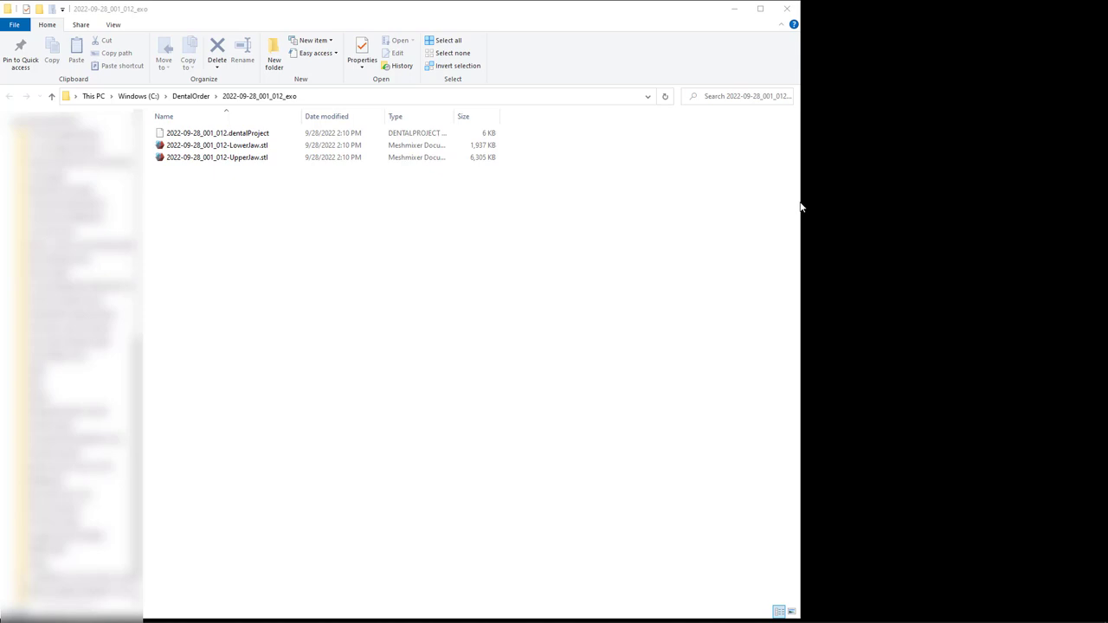
pyautogui.moveTo(803, 202); pyautogui.dragTo(589, 204)
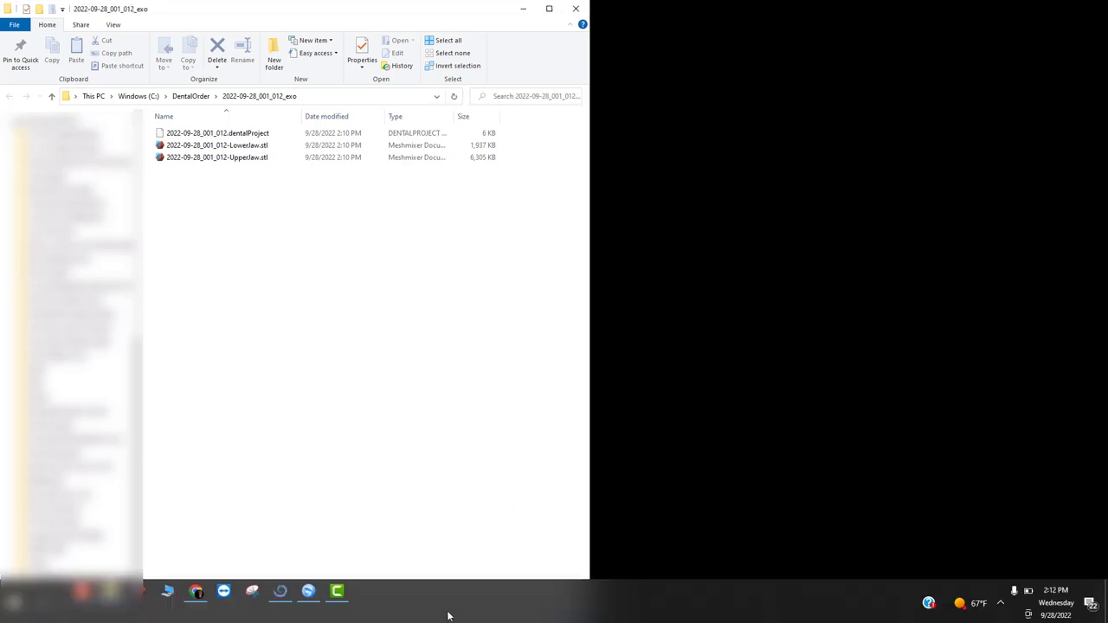
# - Switch to Blue Sky Plan and import 2022-09-28_001_012-UpperJaw.stl from the export folder as a maxilla model
pyautogui.click(279, 591)
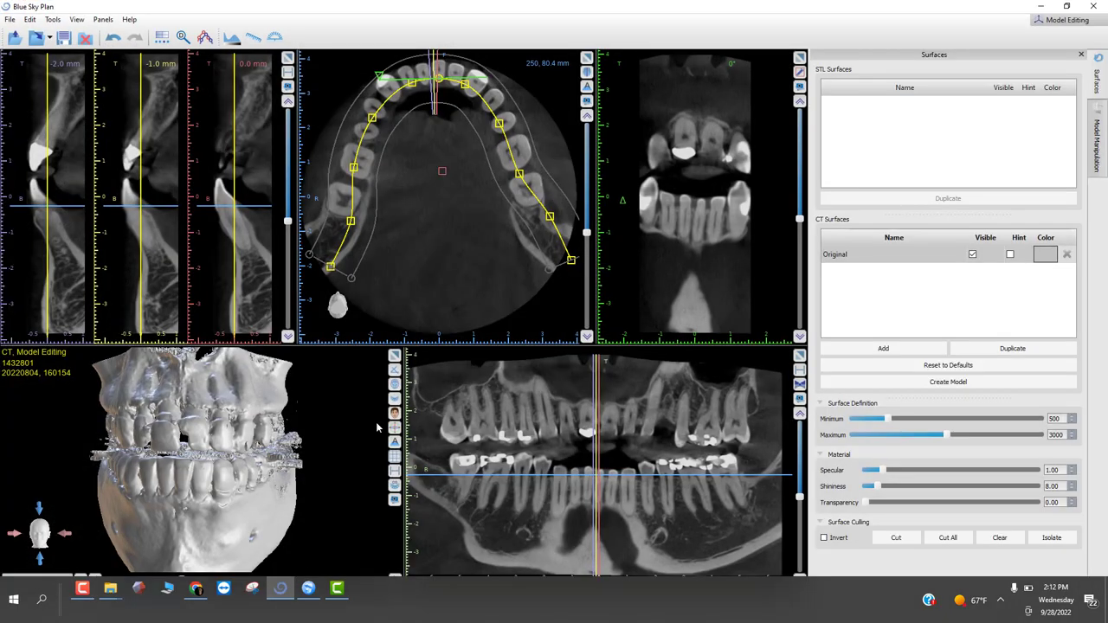
pyautogui.moveTo(364, 409); pyautogui.dragTo(158, 443)
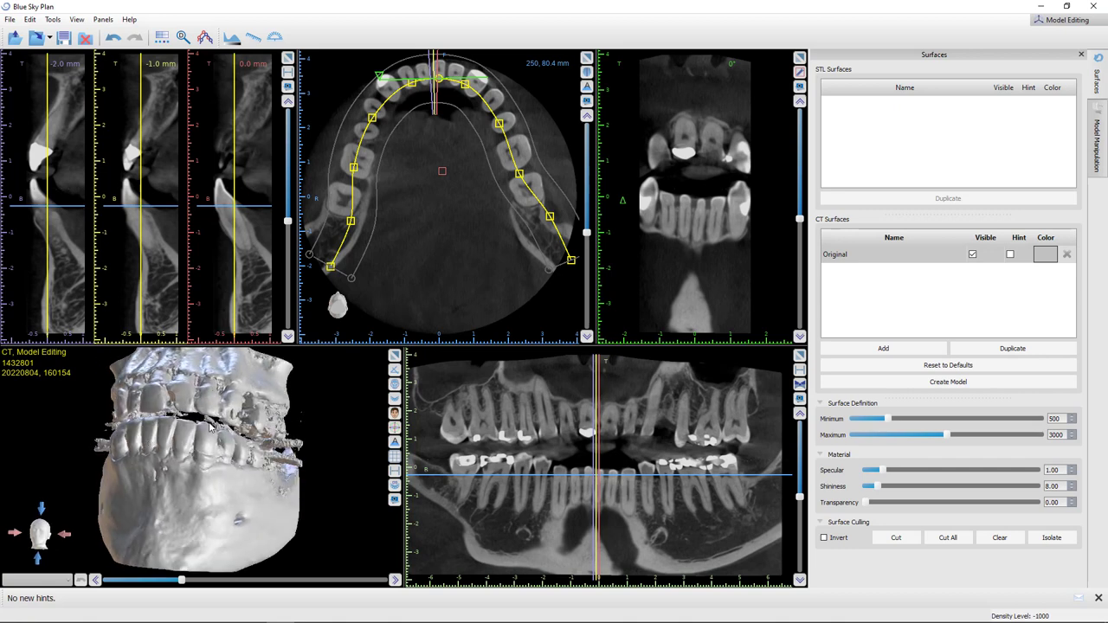
pyautogui.moveTo(141, 609)
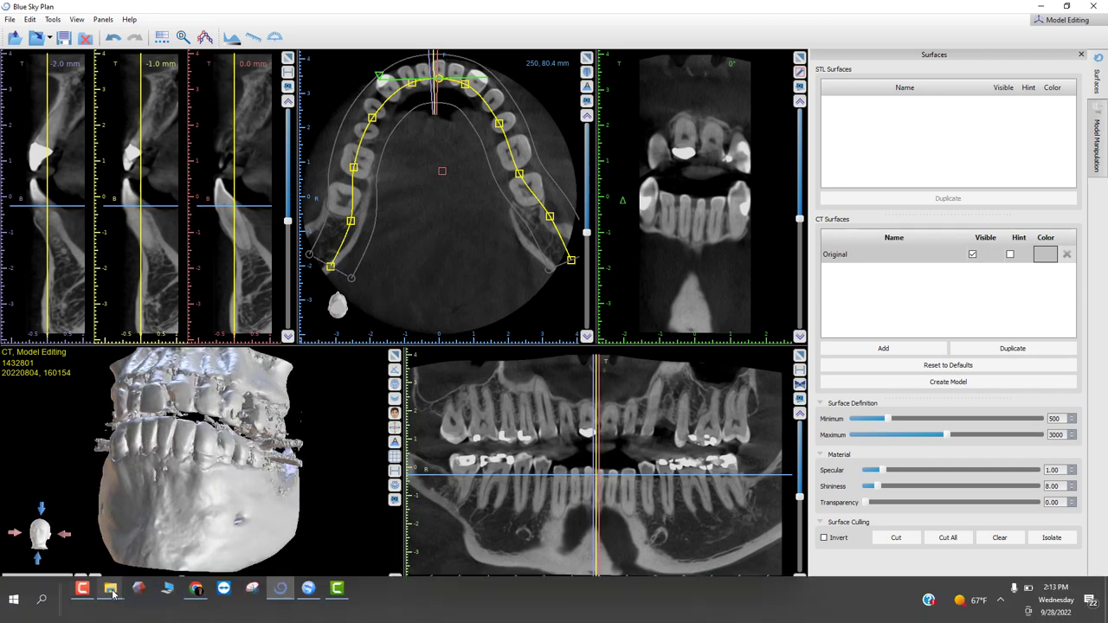
pyautogui.moveTo(110, 592)
pyautogui.click(69, 554)
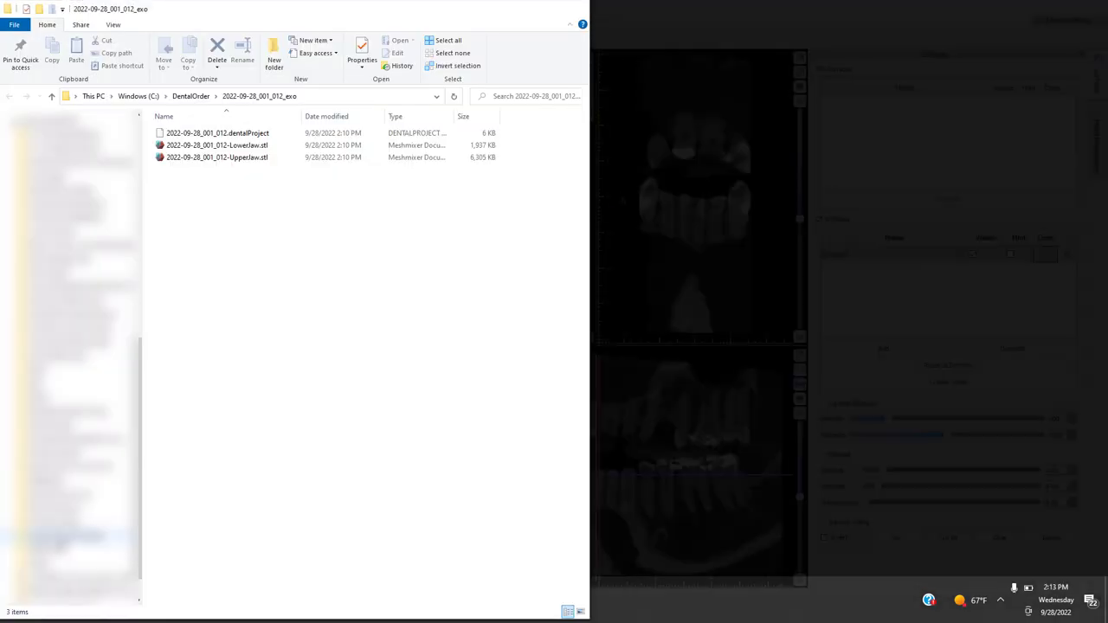
pyautogui.moveTo(381, 12); pyautogui.dragTo(877, 12)
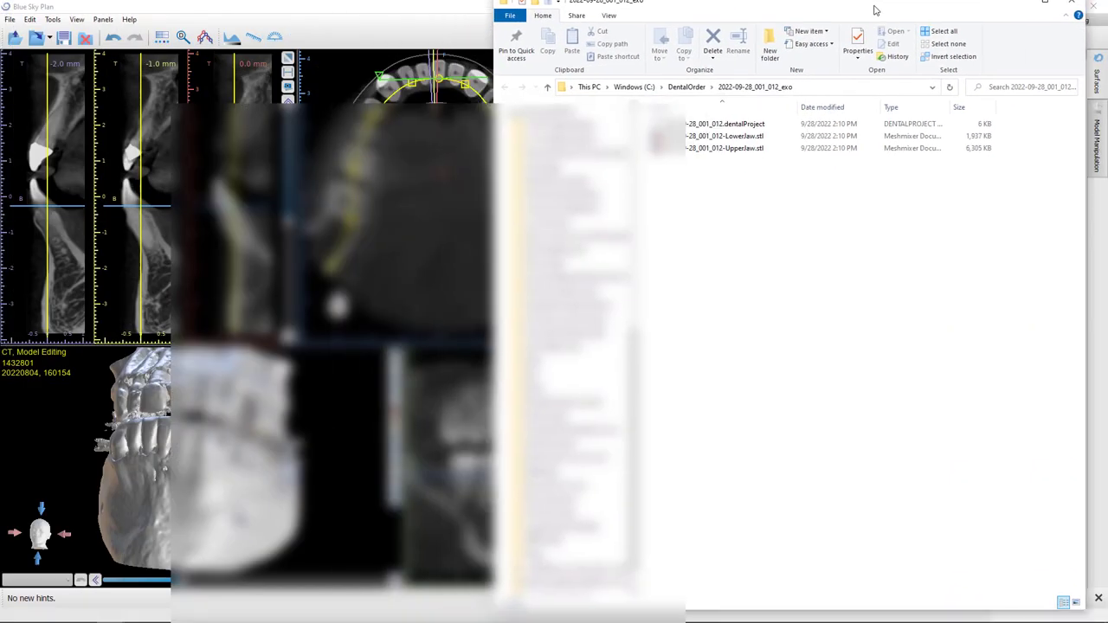
pyautogui.moveTo(749, 157); pyautogui.dragTo(350, 462)
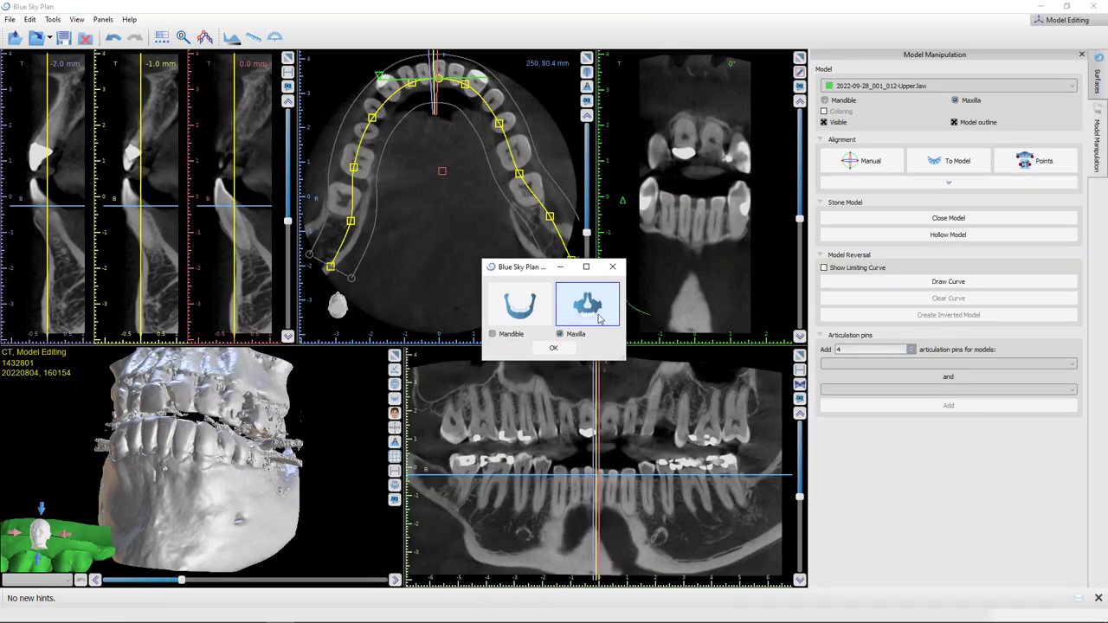
pyautogui.click(563, 349)
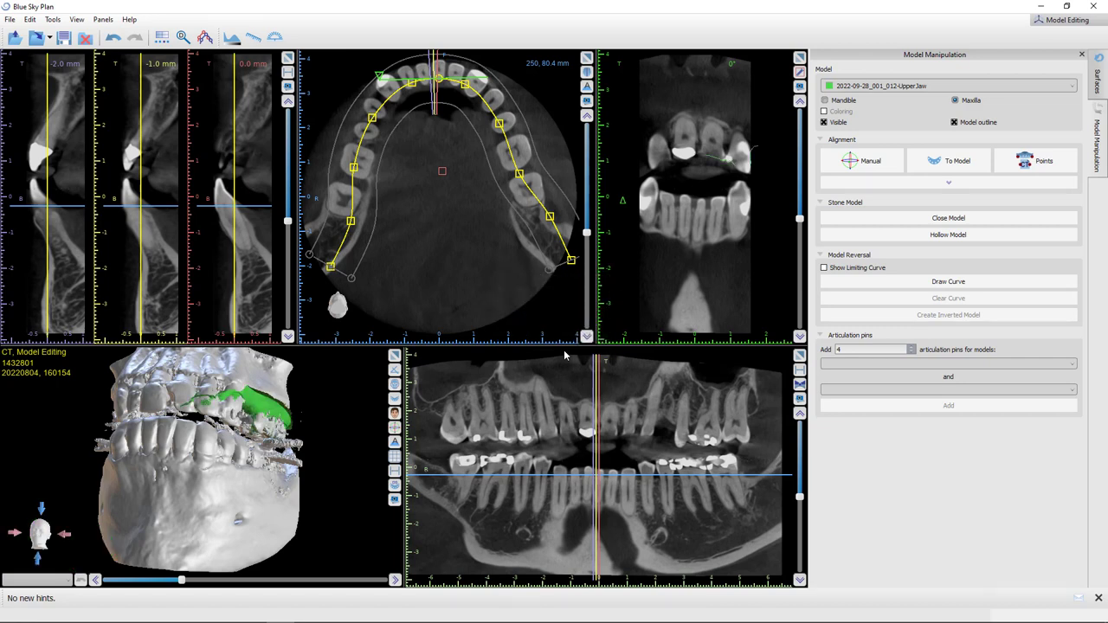
# - Check the upper jaw model's outline against the teeth in the CT slices, using an enlarged axial view
pyautogui.scroll(-3, 223, 434)
pyautogui.moveTo(226, 434); pyautogui.dragTo(144, 467)
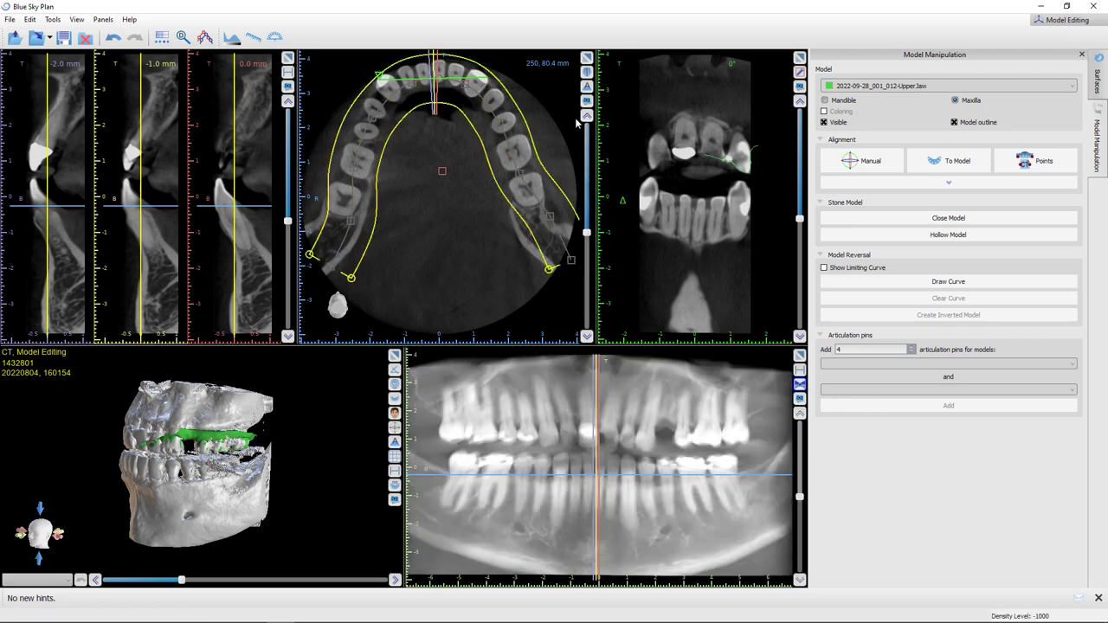
pyautogui.click(692, 433)
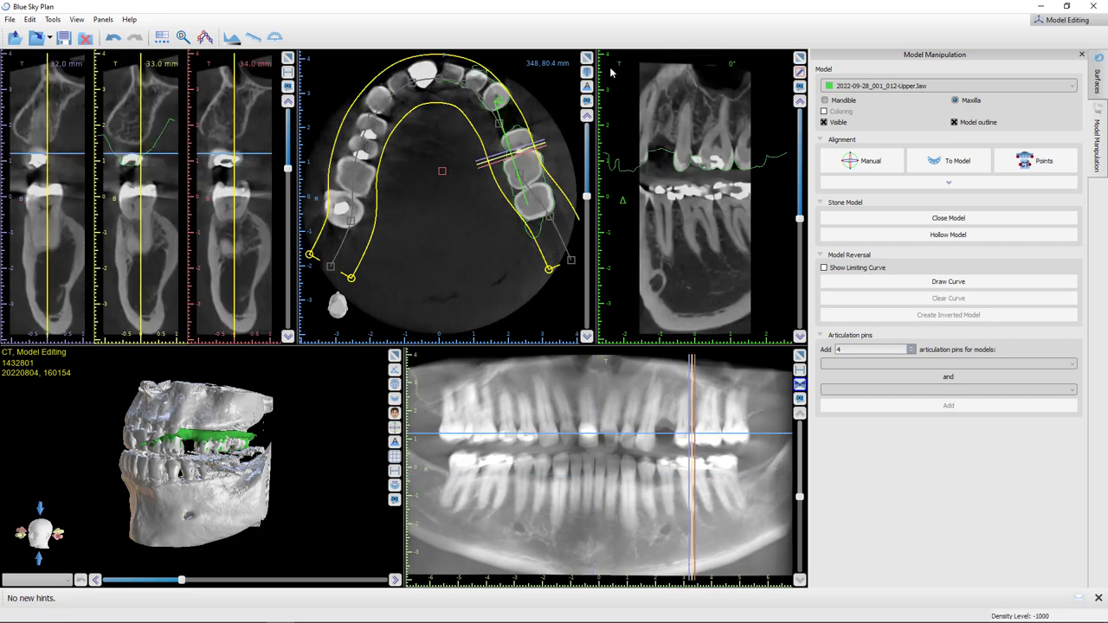
pyautogui.click(587, 58)
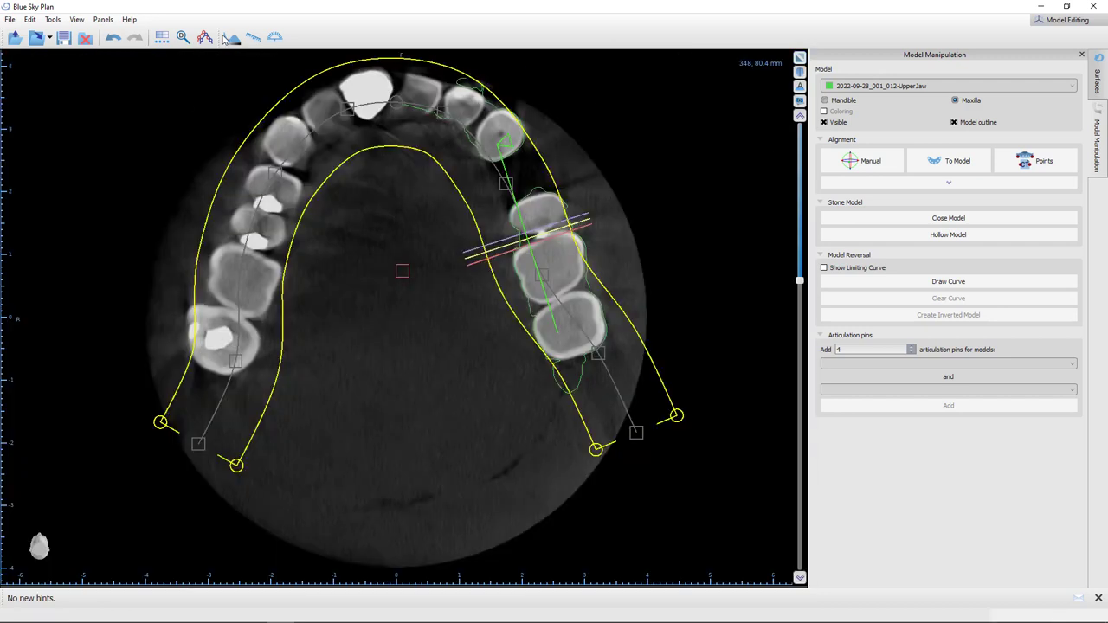
pyautogui.scroll(5, 500, 369)
pyautogui.scroll(-6, 495, 346)
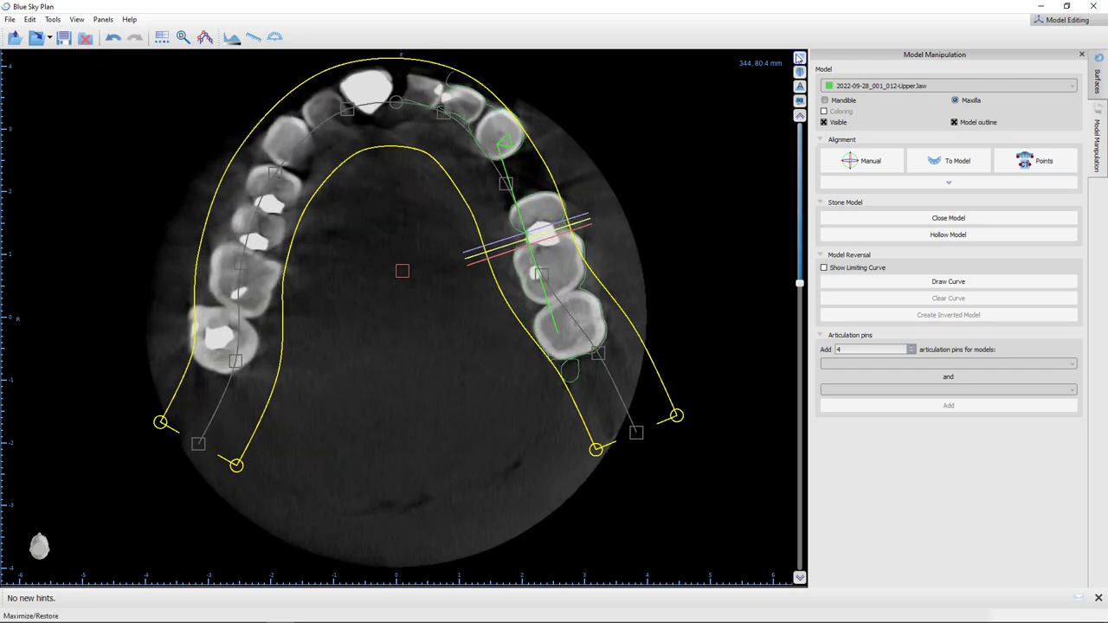
pyautogui.click(799, 58)
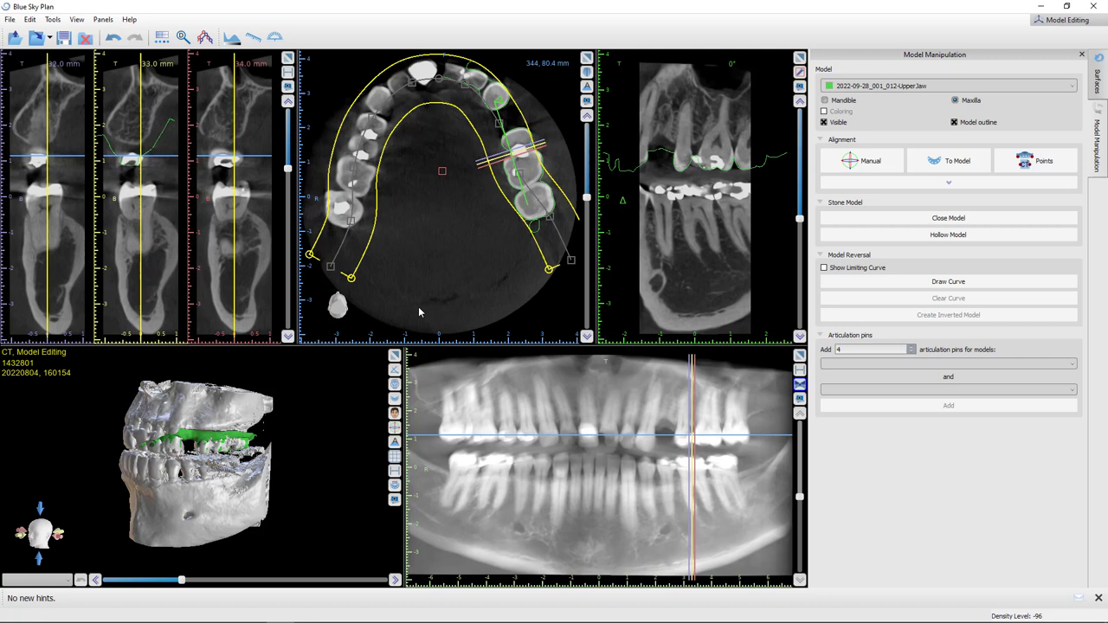
# - Enlarge the 3D view and examine how the upper jaw model fits the CT surface from several sides
pyautogui.moveTo(417, 301)
pyautogui.mouseDown(button='right')
pyautogui.moveTo(399, 259)
pyautogui.moveTo(431, 248)
pyautogui.moveTo(435, 303)
pyautogui.mouseUp(button='right')
pyautogui.moveTo(445, 259); pyautogui.dragTo(458, 285, button='middle')
pyautogui.moveTo(238, 503); pyautogui.dragTo(353, 445)
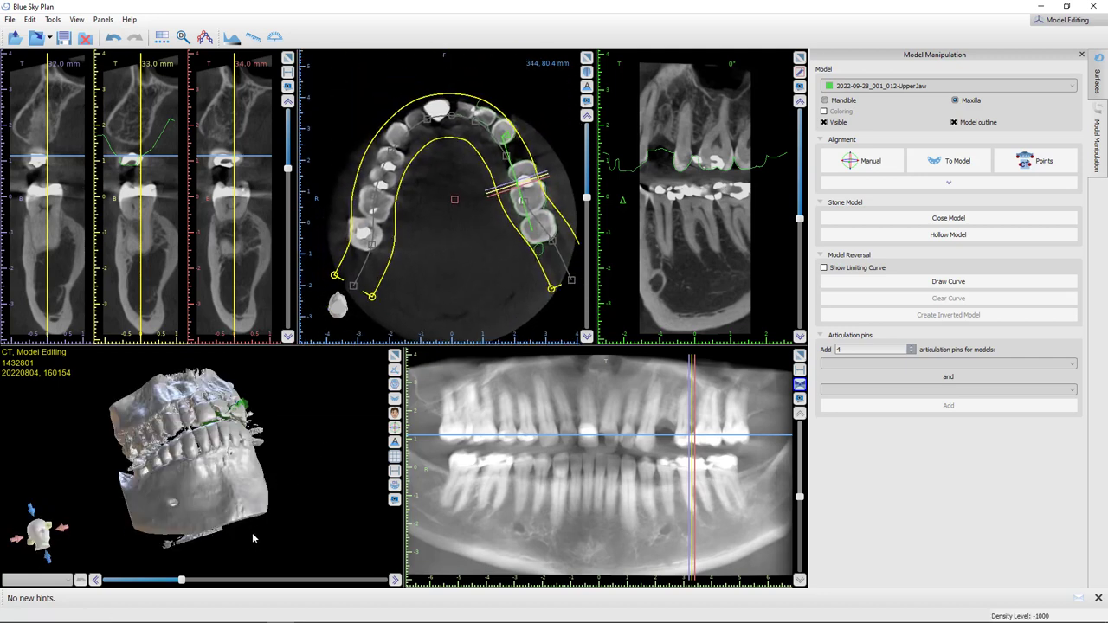
pyautogui.moveTo(252, 538); pyautogui.dragTo(347, 416)
pyautogui.click(395, 355)
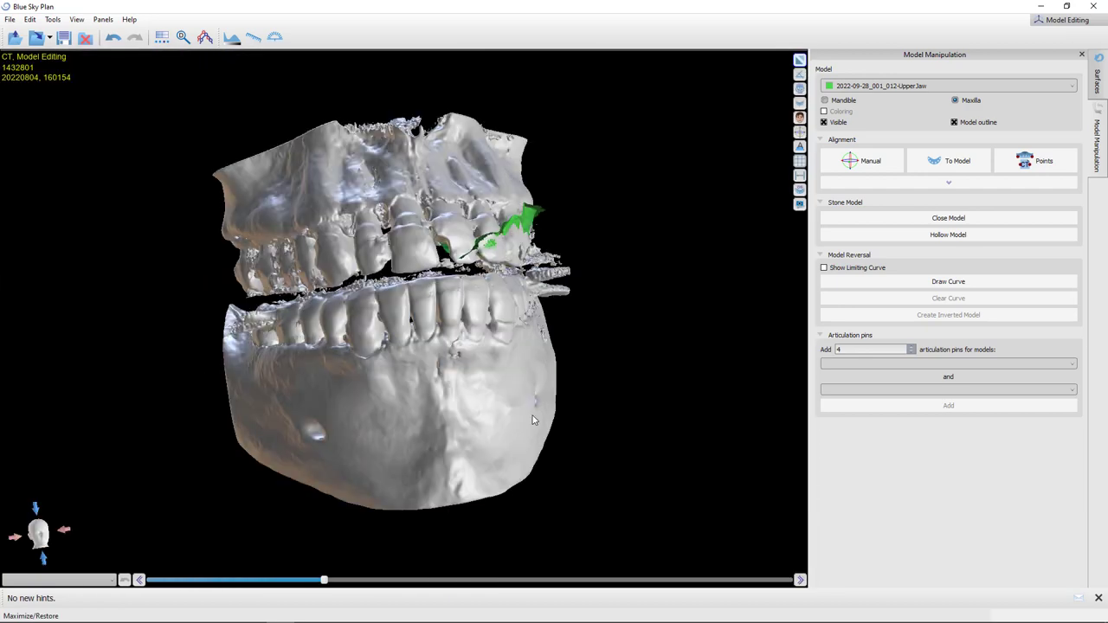
pyautogui.moveTo(421, 453); pyautogui.dragTo(522, 328)
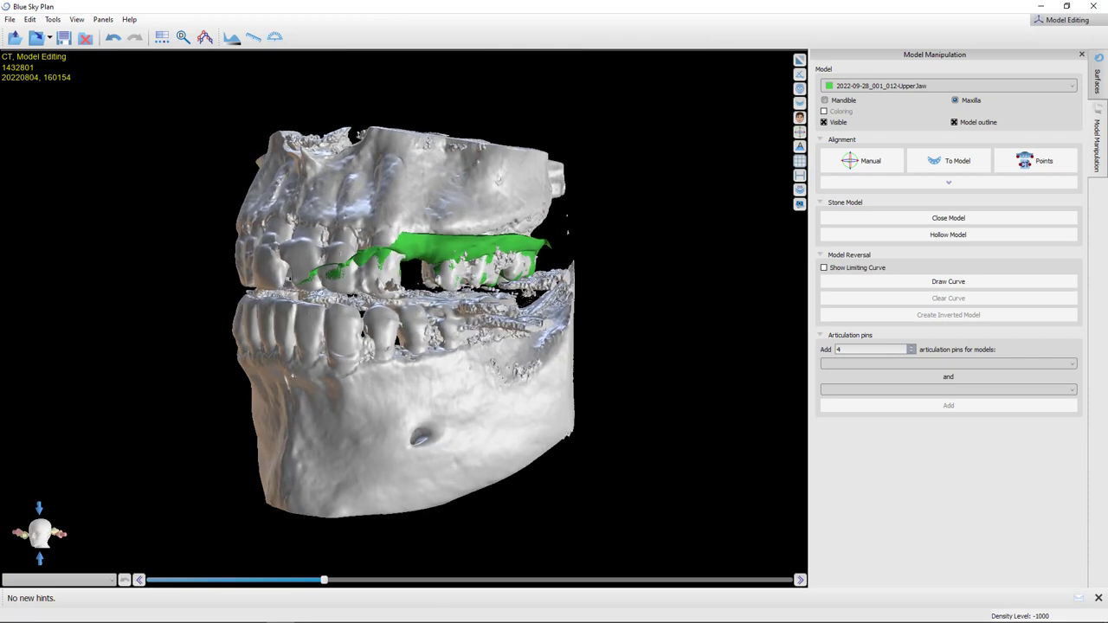
# - Import 2022-09-28_001_012-LowerJaw.stl from the export folder into Blue Sky Plan as a mandible model
pyautogui.moveTo(339, 618)
pyautogui.moveTo(130, 618)
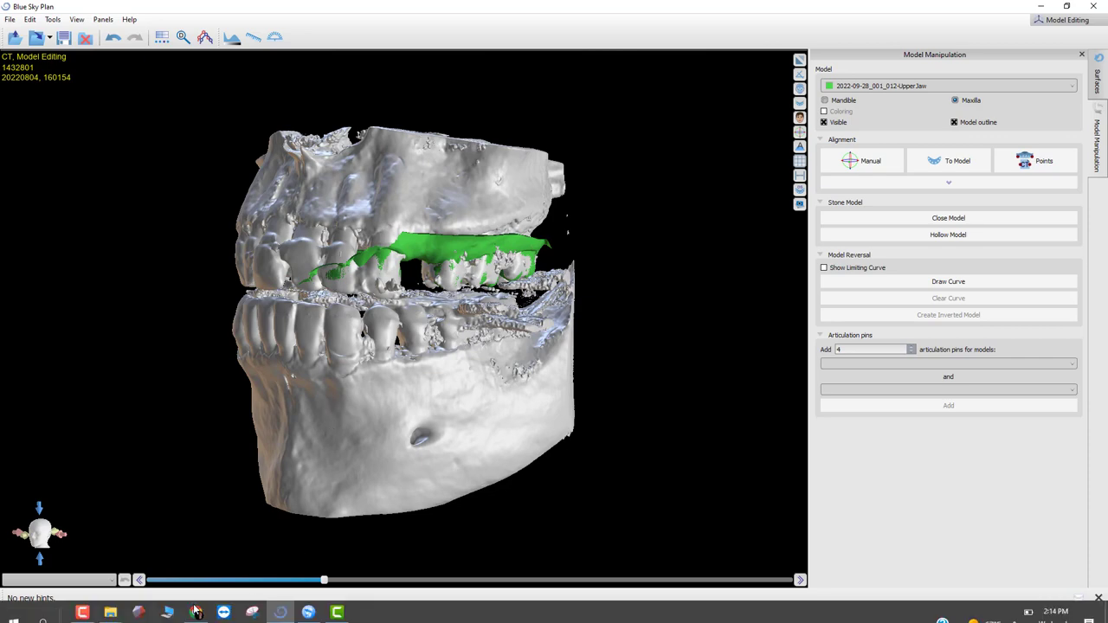
pyautogui.moveTo(110, 588)
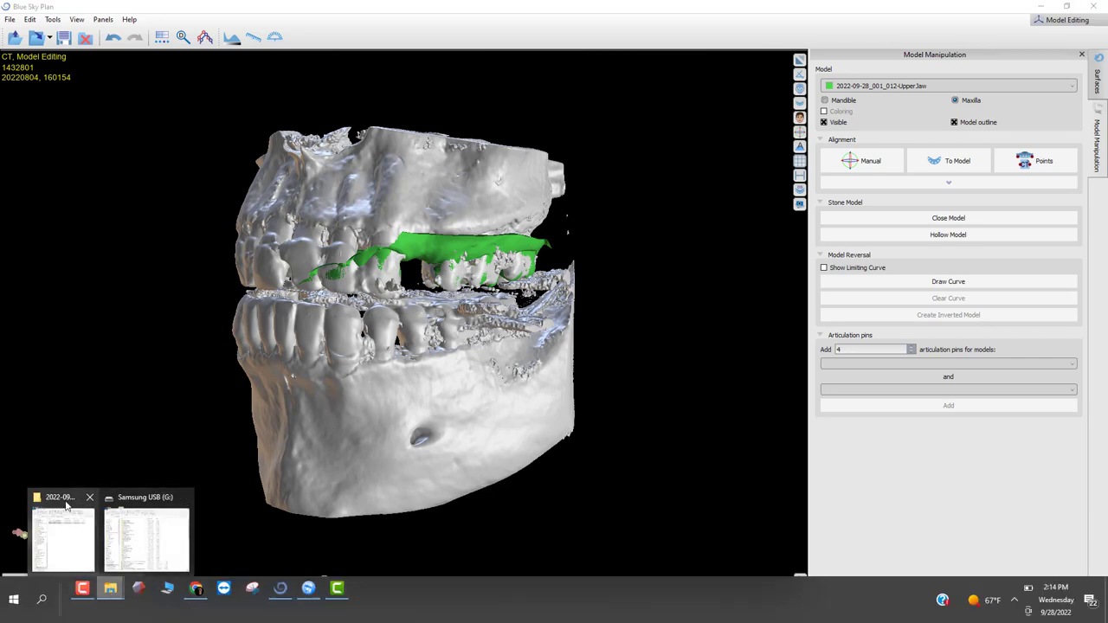
pyautogui.click(65, 541)
pyautogui.click(746, 147)
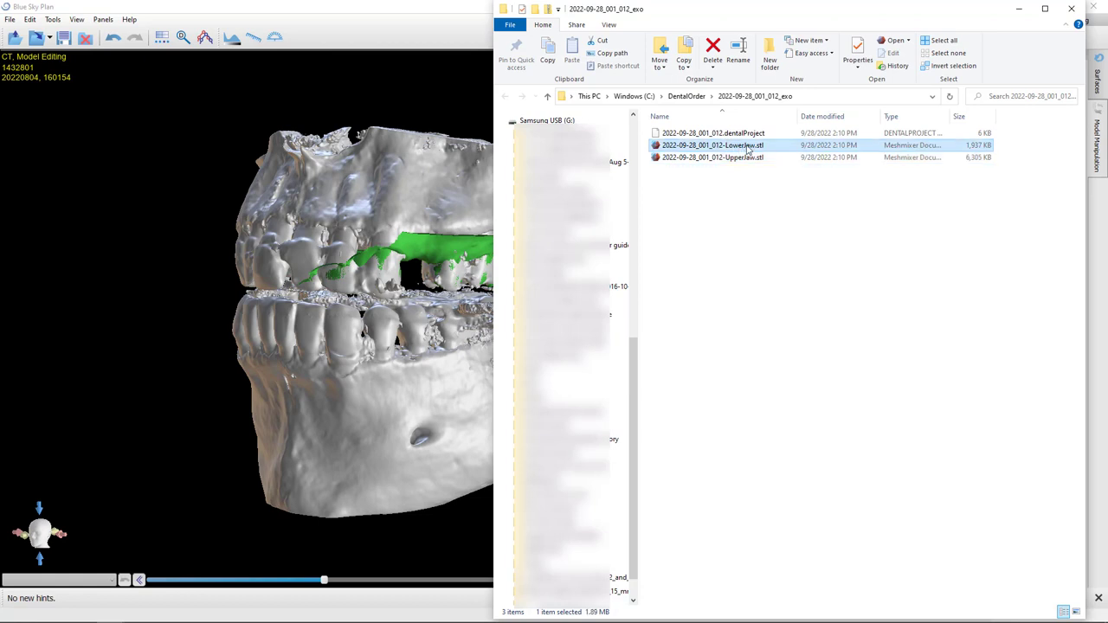
pyautogui.moveTo(768, 149); pyautogui.dragTo(208, 277)
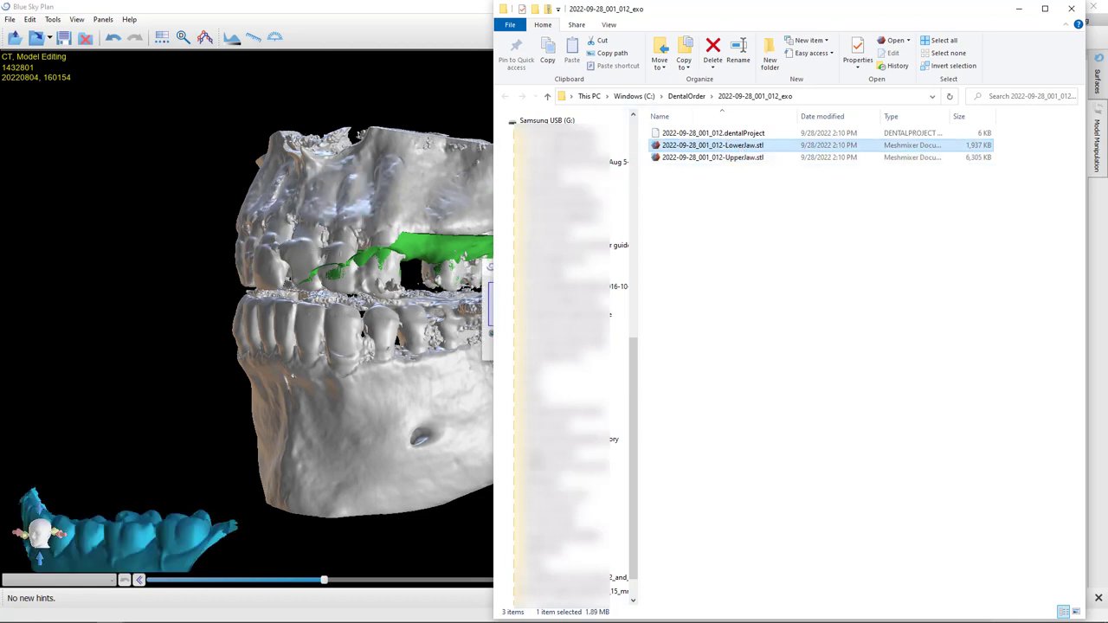
pyautogui.click(381, 98)
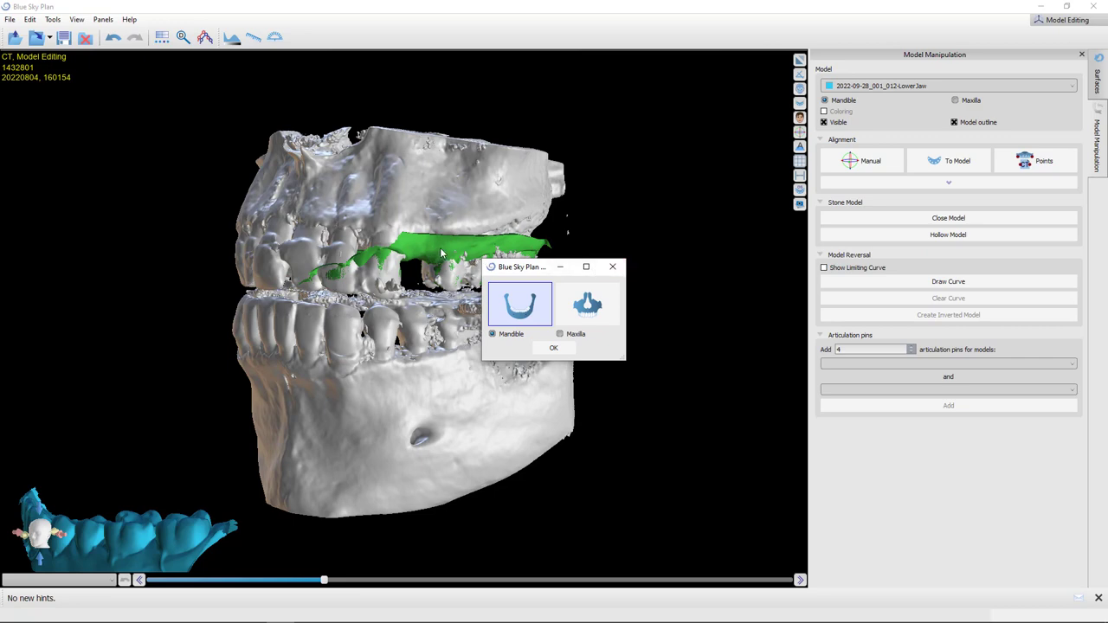
pyautogui.click(613, 267)
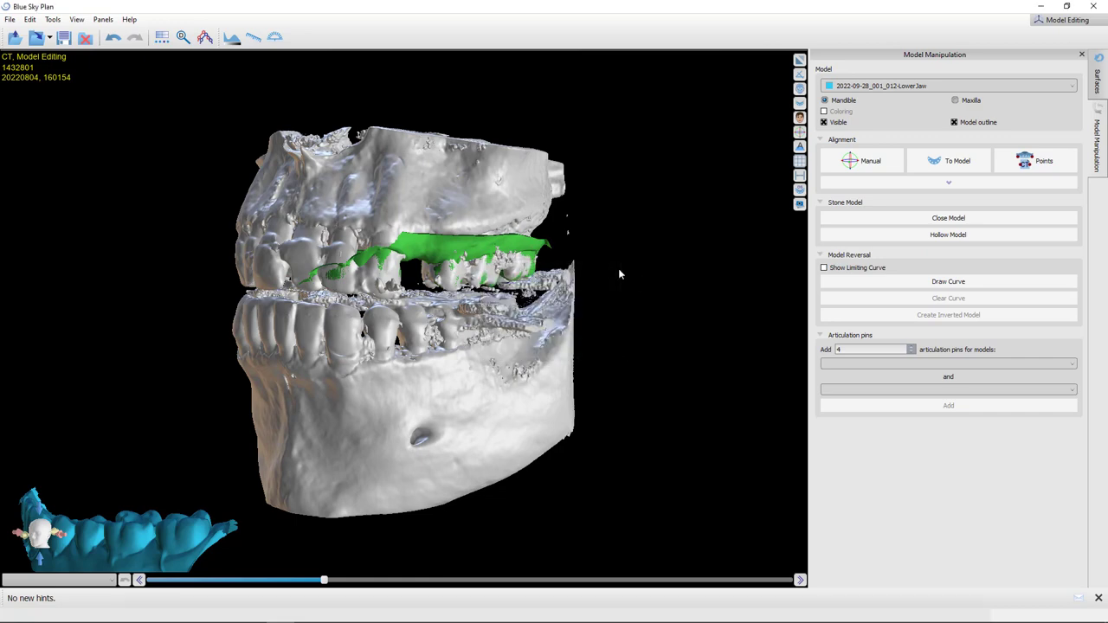
# - Hide the Original CT surface so only the two imported jaw models are displayed
pyautogui.scroll(-3, 595, 351)
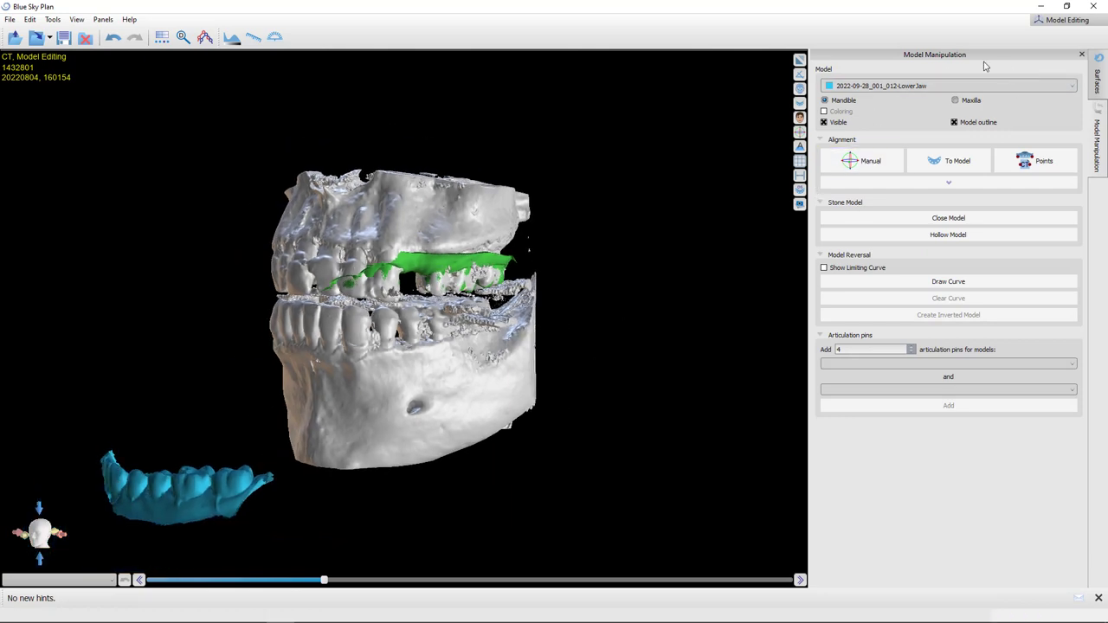
pyautogui.click(103, 20)
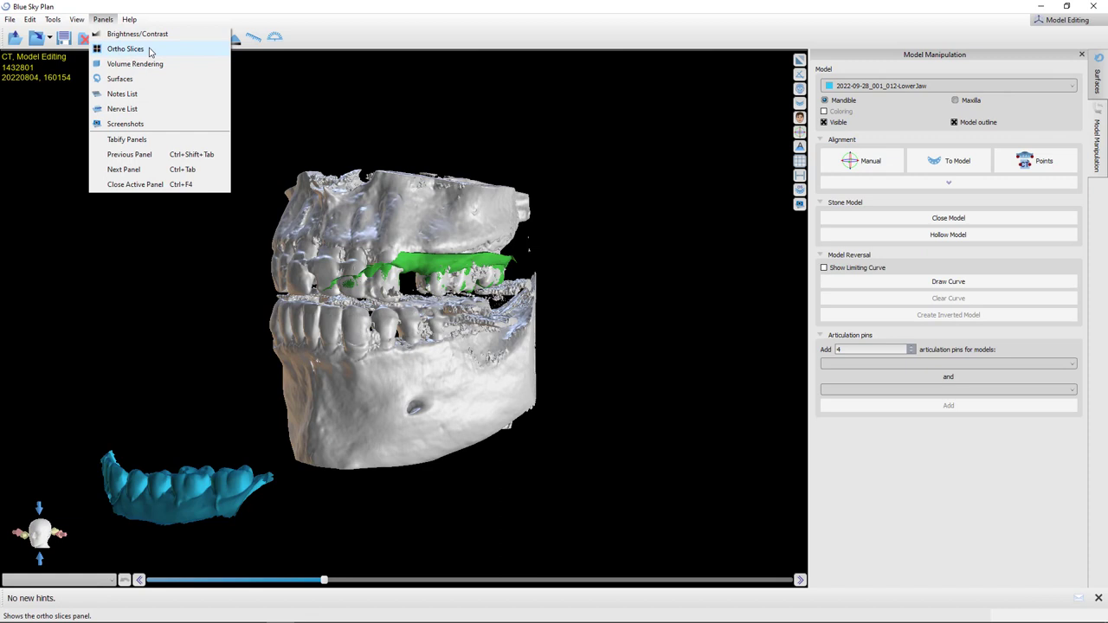
pyautogui.click(629, 161)
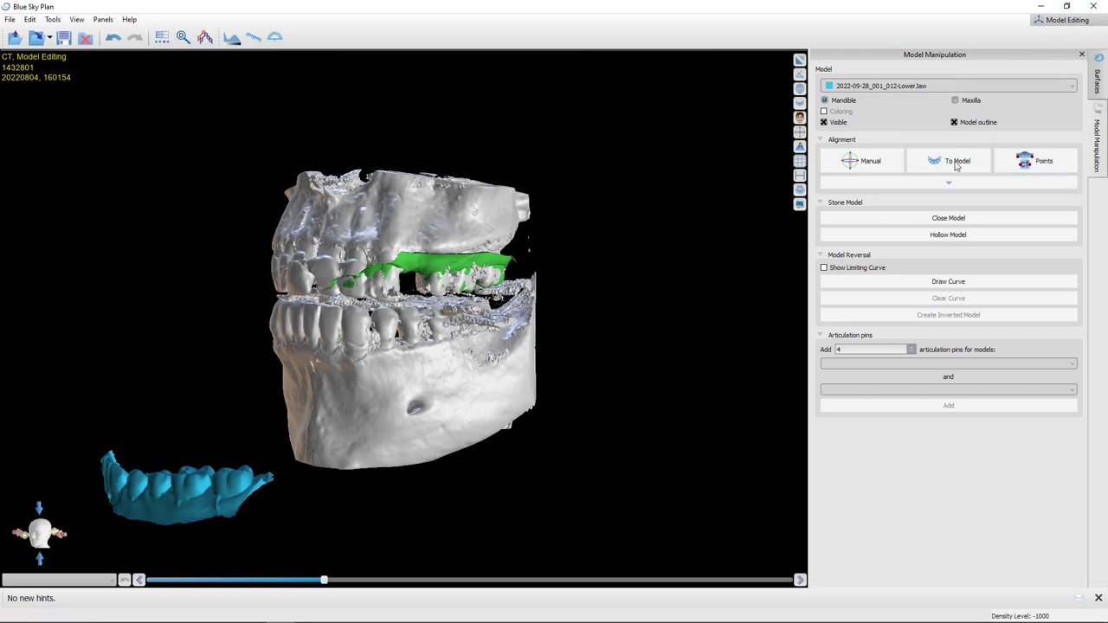
pyautogui.click(1097, 78)
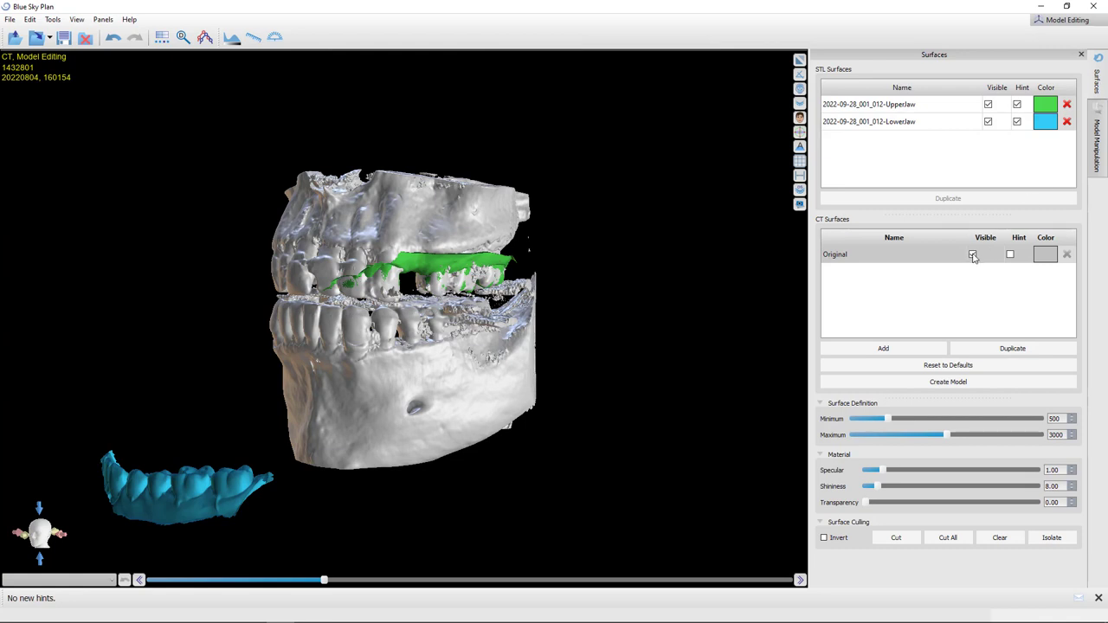
pyautogui.click(971, 254)
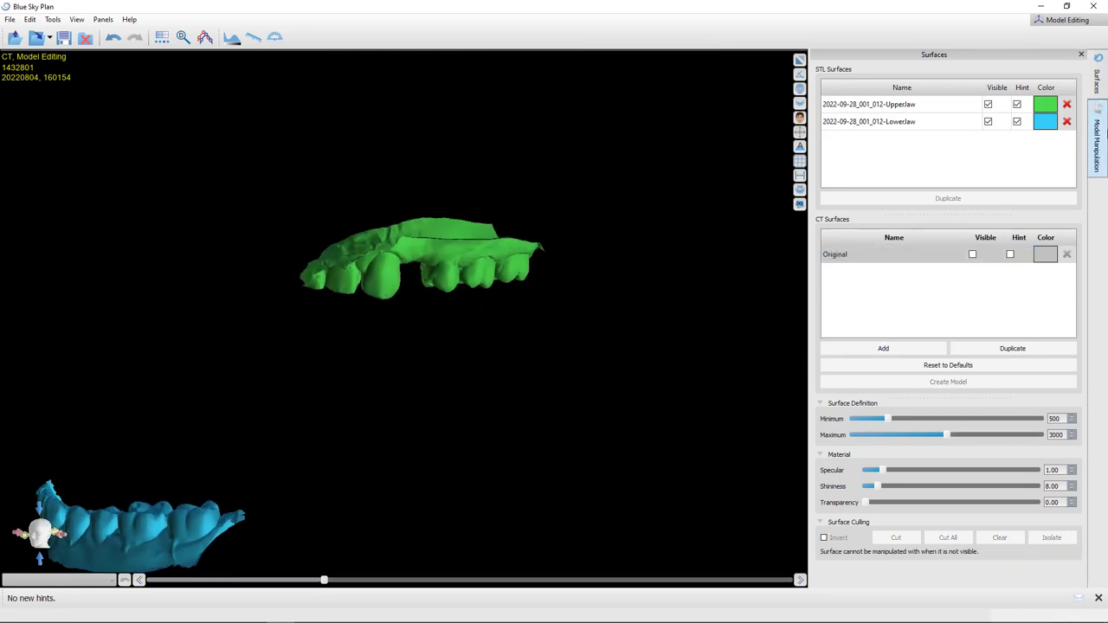
# - Align the lower jaw model to 2022-09-28_001_012-UpperJaw without using points, and check how the two jaws meet
pyautogui.click(1102, 145)
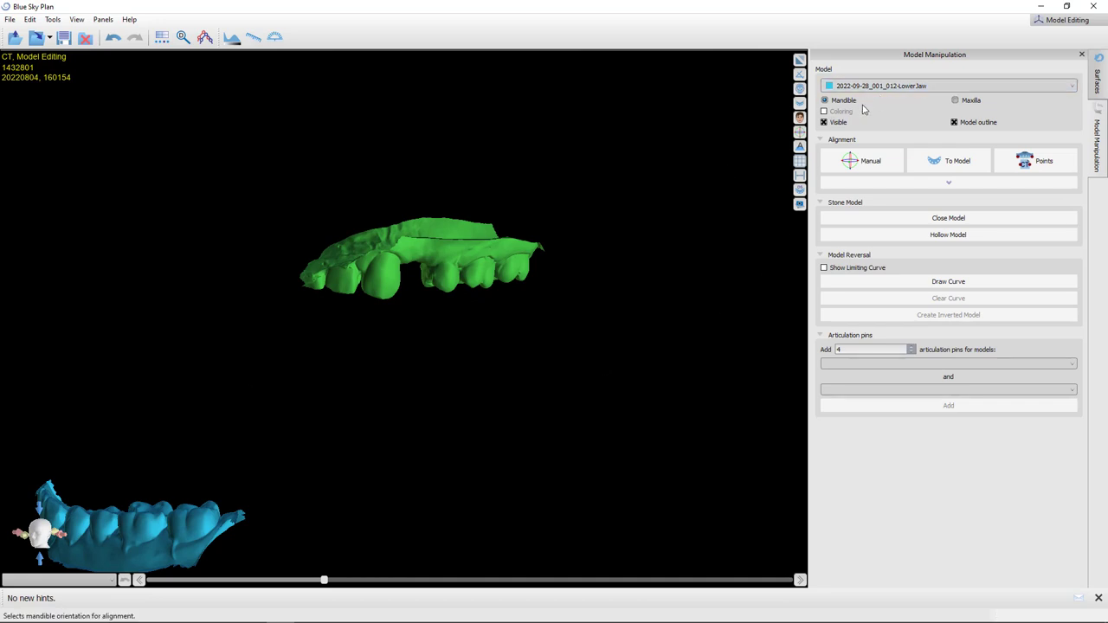
pyautogui.click(959, 171)
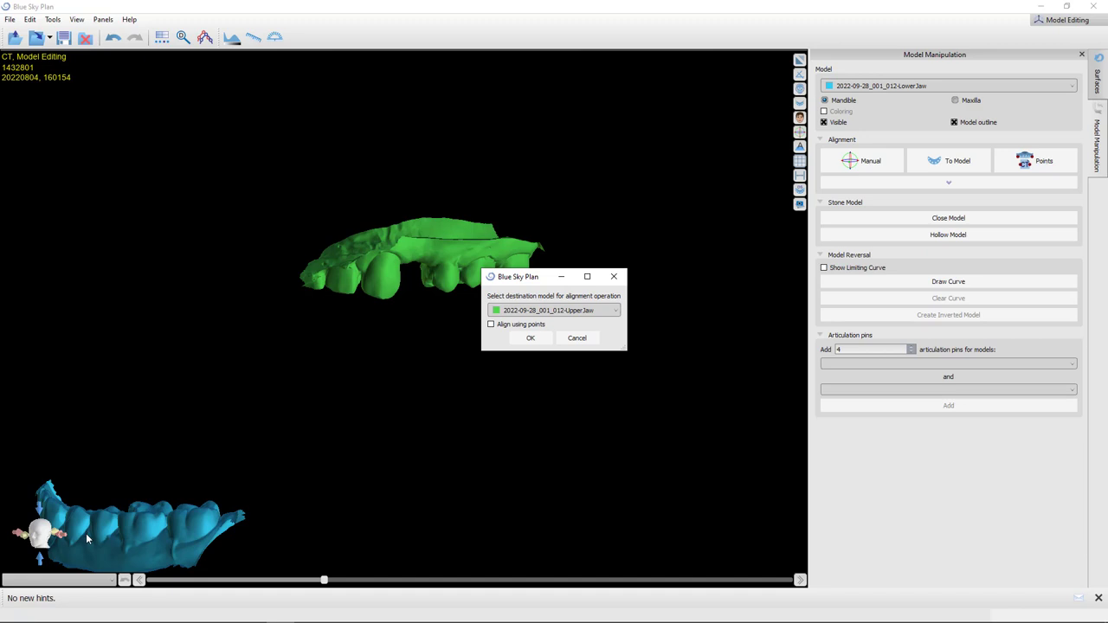
pyautogui.click(530, 338)
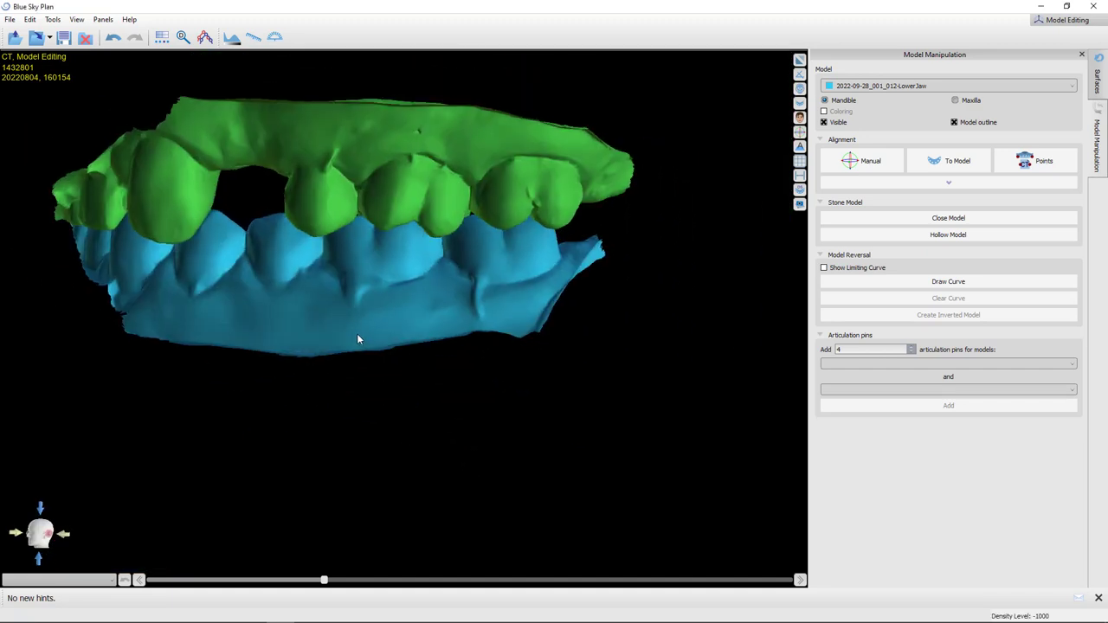
pyautogui.moveTo(357, 339); pyautogui.dragTo(312, 299)
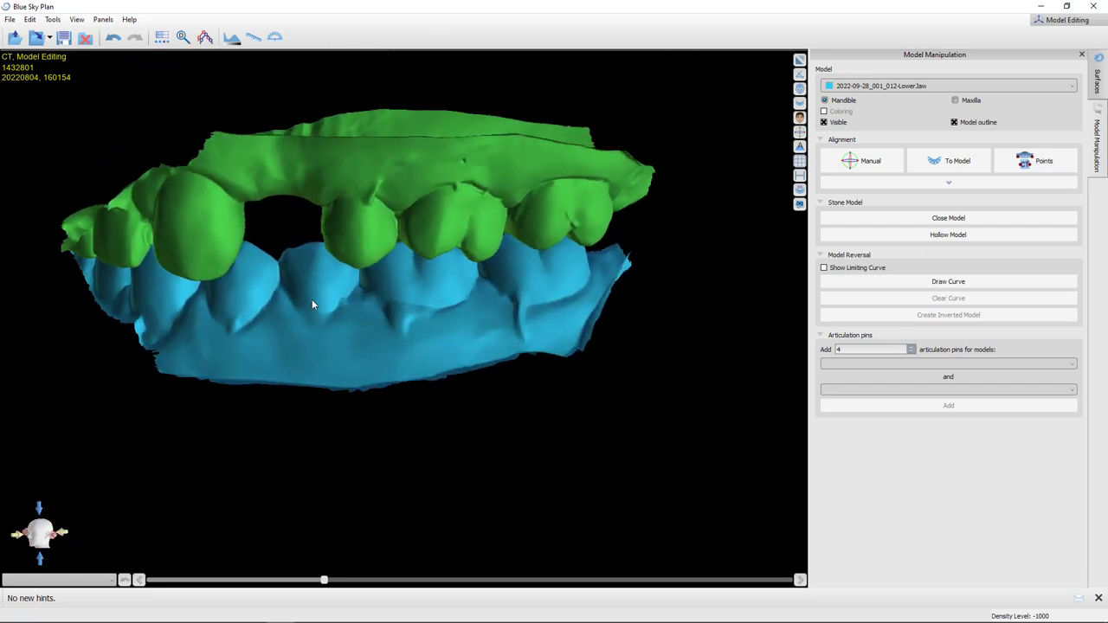
pyautogui.moveTo(402, 307); pyautogui.dragTo(478, 350, button='middle')
pyautogui.moveTo(478, 350); pyautogui.dragTo(594, 348)
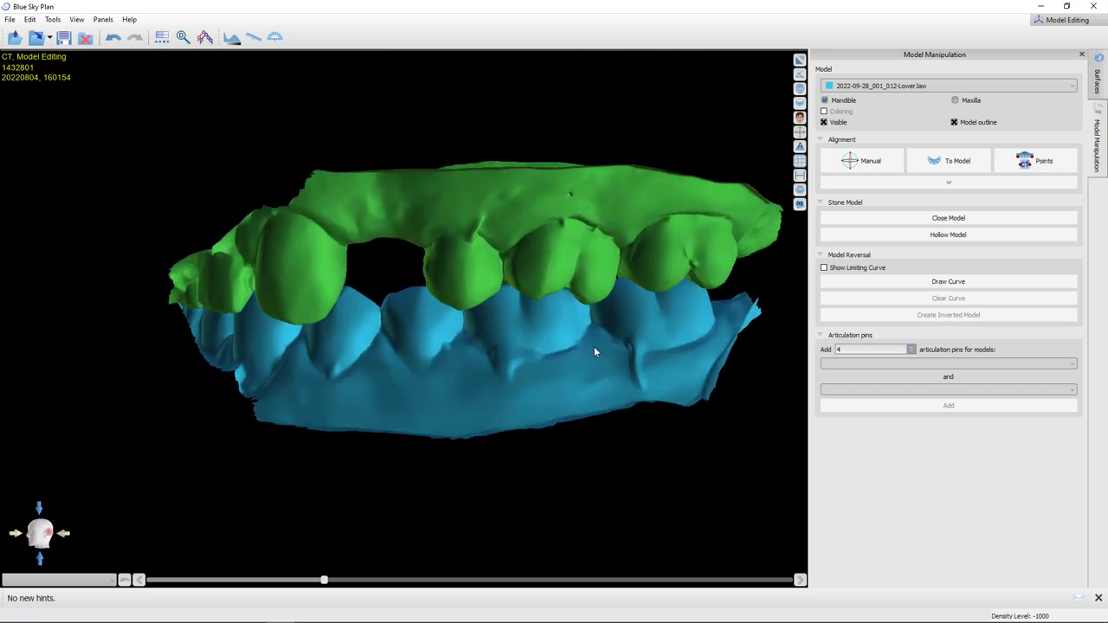
# - Switch to the Advanced surgical guide module, dismiss the CT realignment notice, and restore the layout with all views
pyautogui.click(1071, 23)
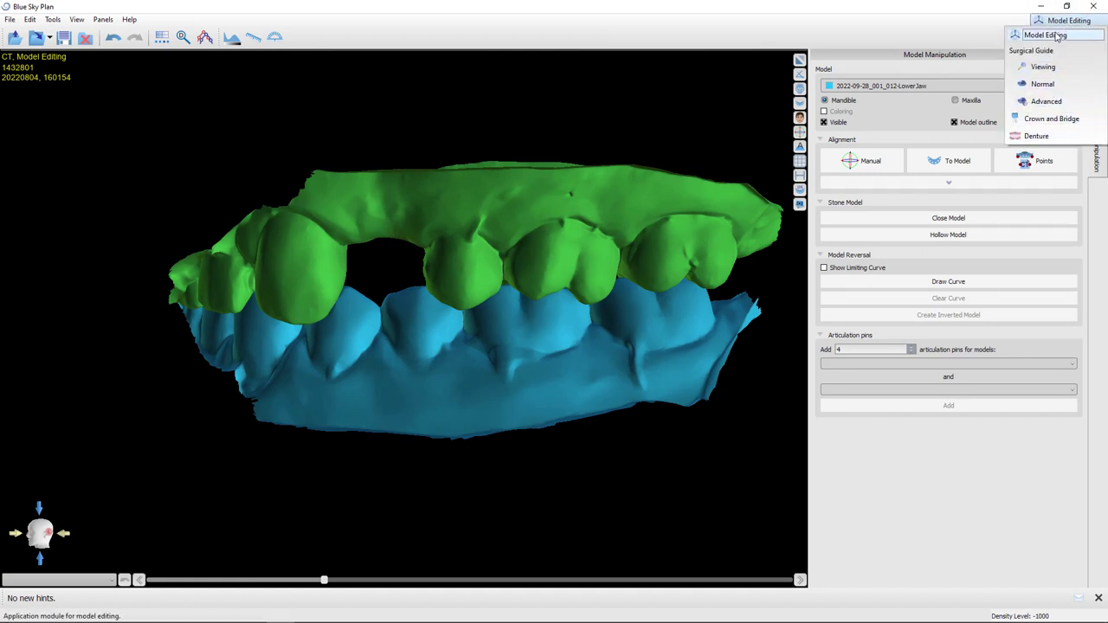
pyautogui.click(1061, 101)
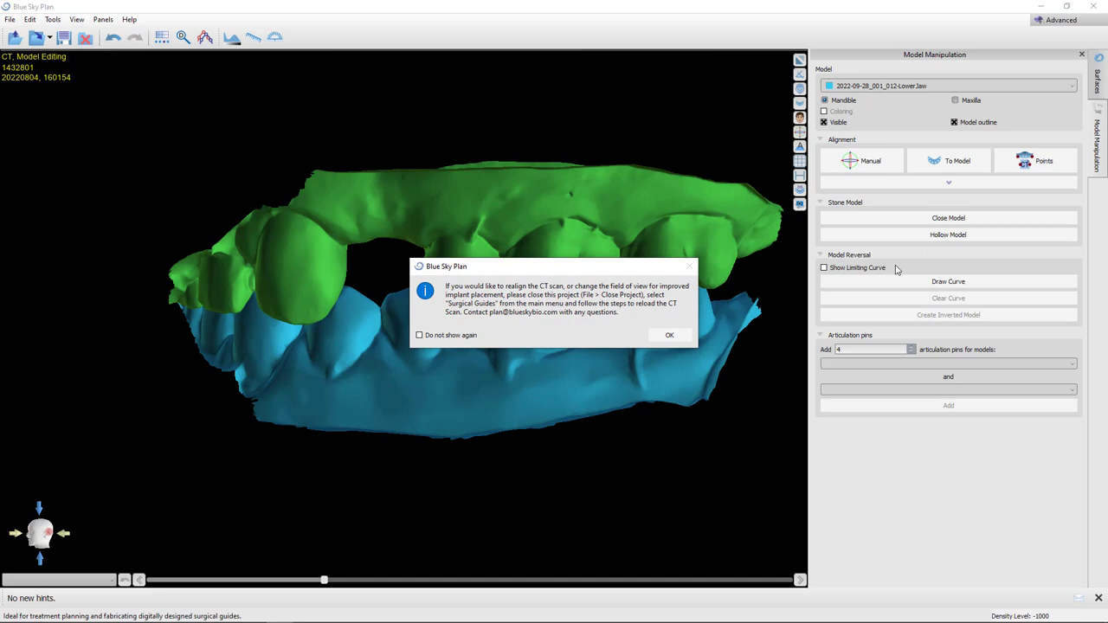
pyautogui.click(669, 335)
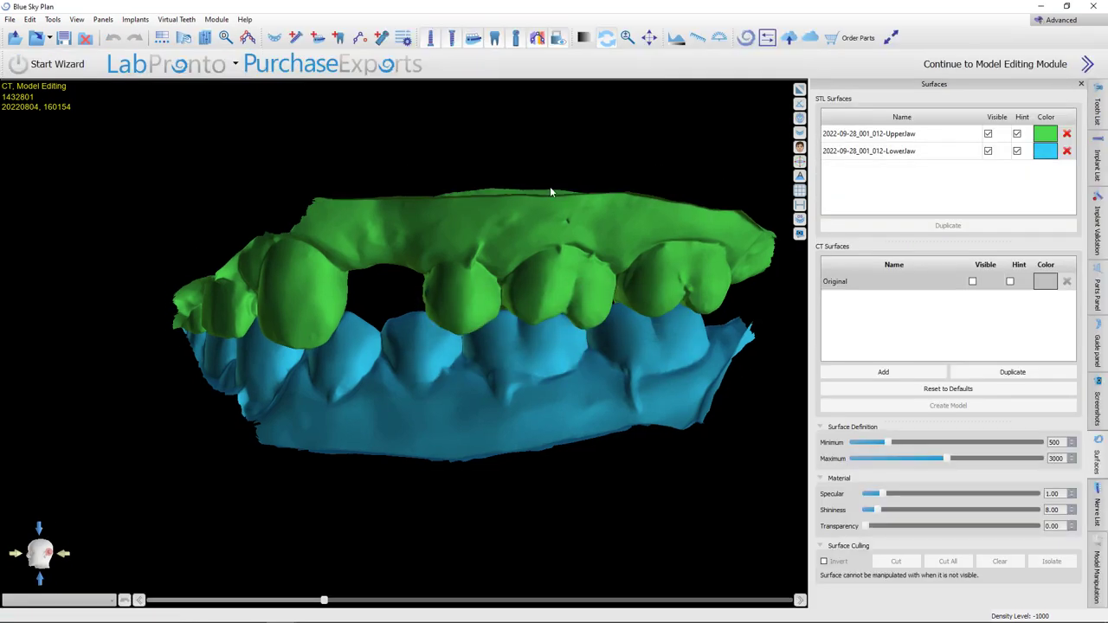
pyautogui.click(798, 90)
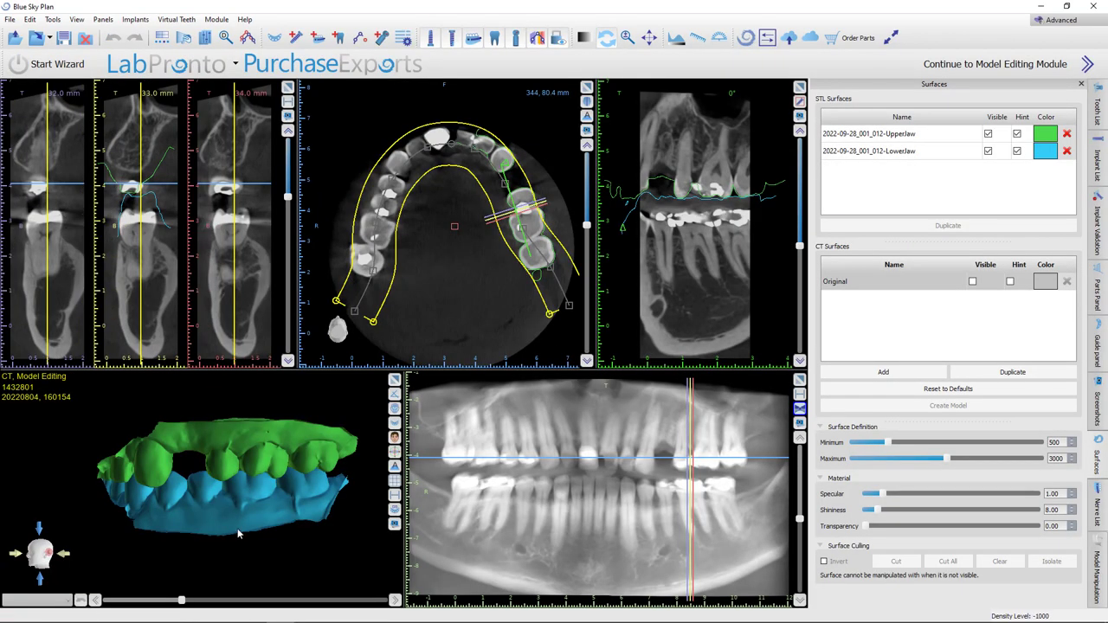
# - Widen the panoramic curve's band on both sides of the dental arch in the axial view
pyautogui.moveTo(237, 531); pyautogui.dragTo(209, 516)
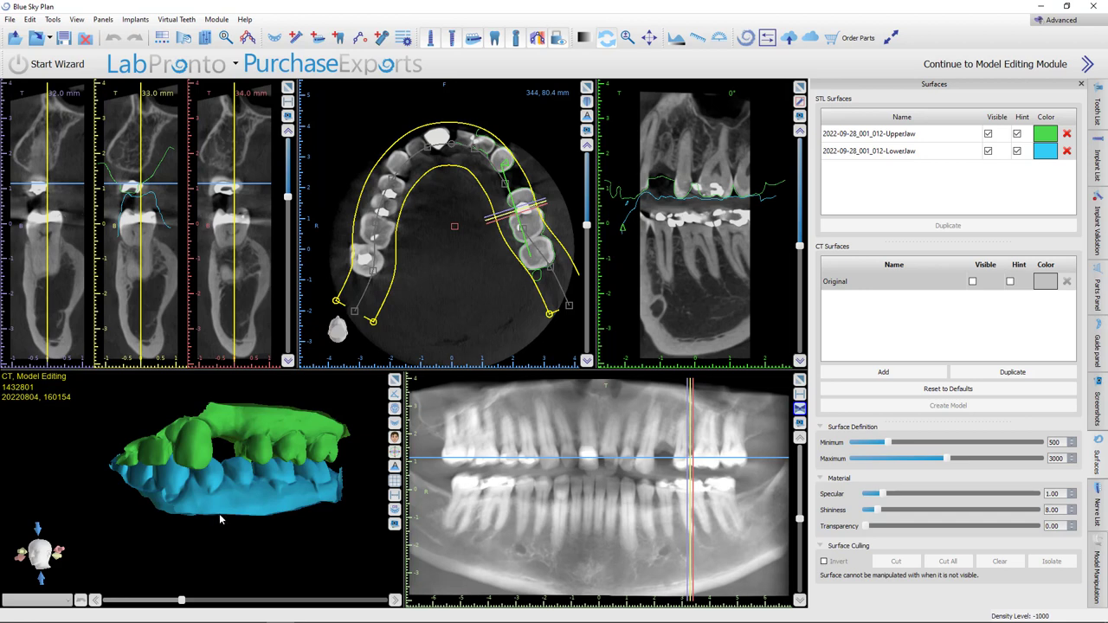
pyautogui.moveTo(373, 322); pyautogui.dragTo(392, 334)
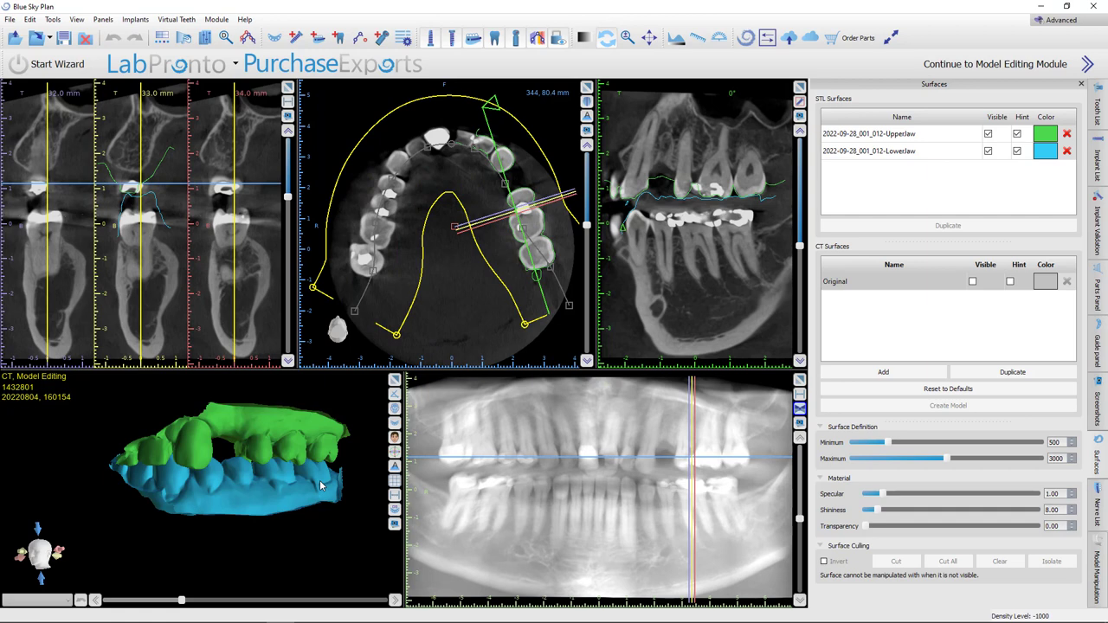
pyautogui.moveTo(319, 480); pyautogui.dragTo(221, 470)
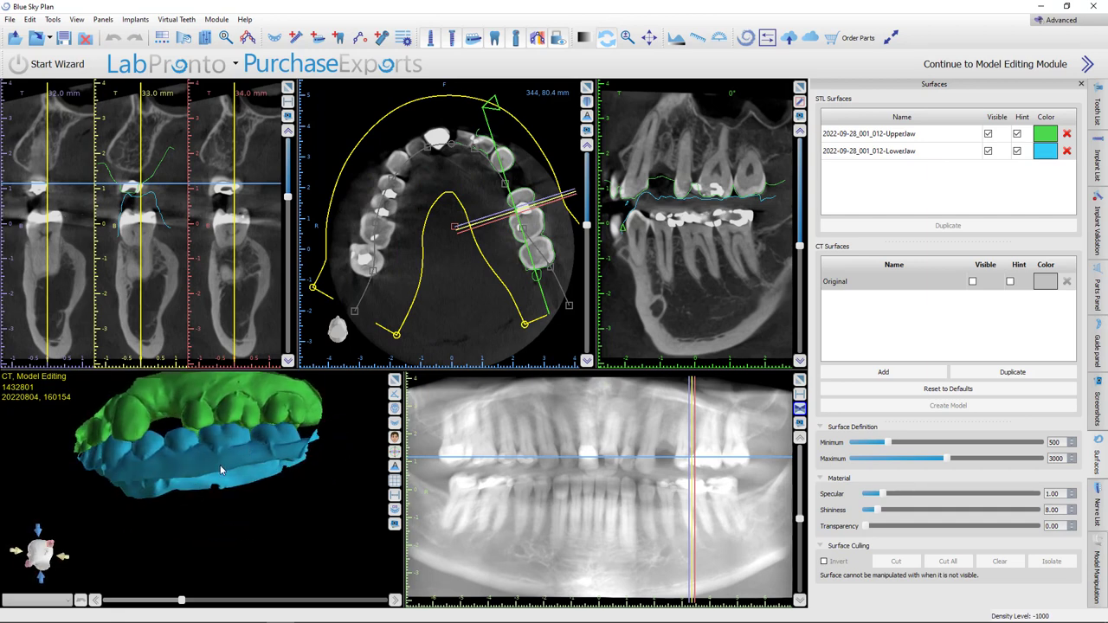
pyautogui.moveTo(220, 470); pyautogui.dragTo(277, 504, button='middle')
pyautogui.moveTo(221, 560)
pyautogui.mouseDown()
pyautogui.moveTo(206, 510)
pyautogui.moveTo(234, 552)
pyautogui.mouseUp()
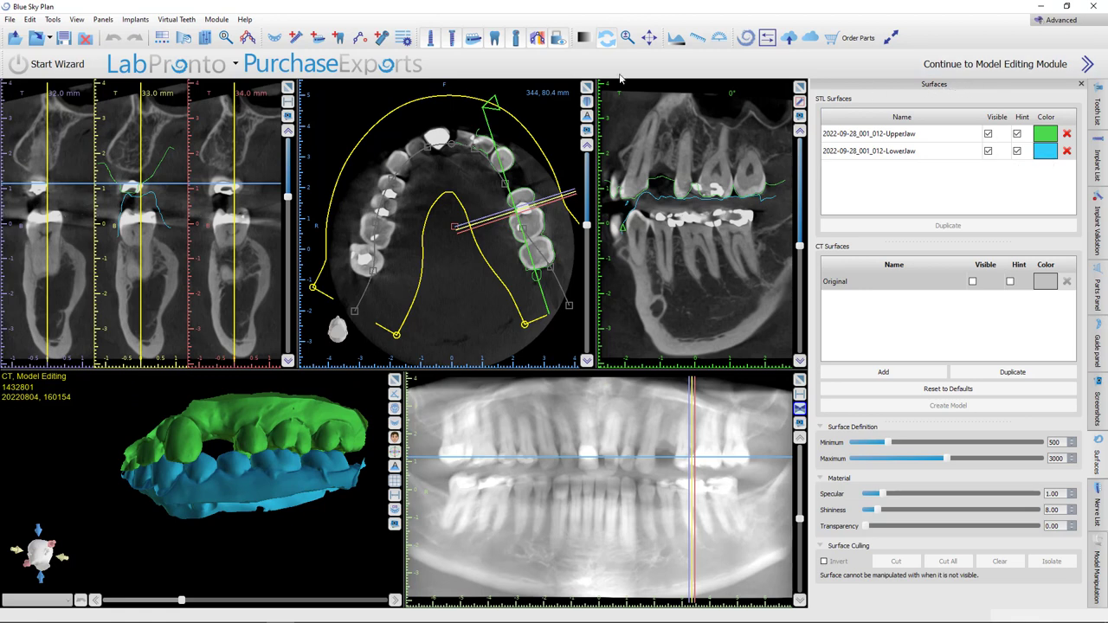
# - Hide the 2022-09-28_001_012-LowerJaw model in the surface list and move the slice position within the panoramic view
pyautogui.click(103, 19)
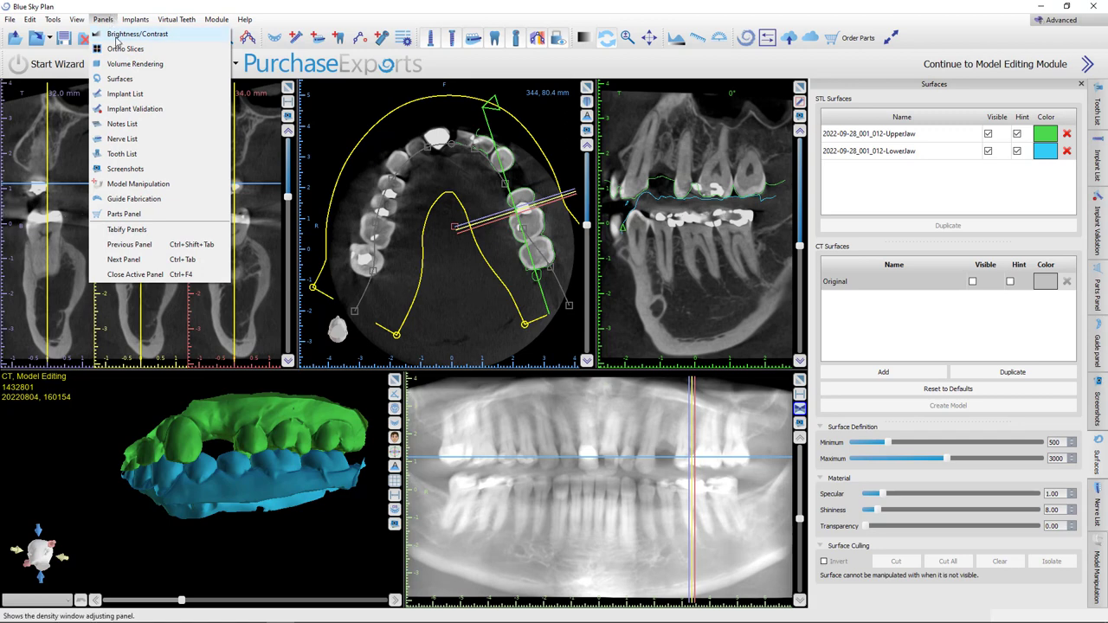
pyautogui.click(124, 80)
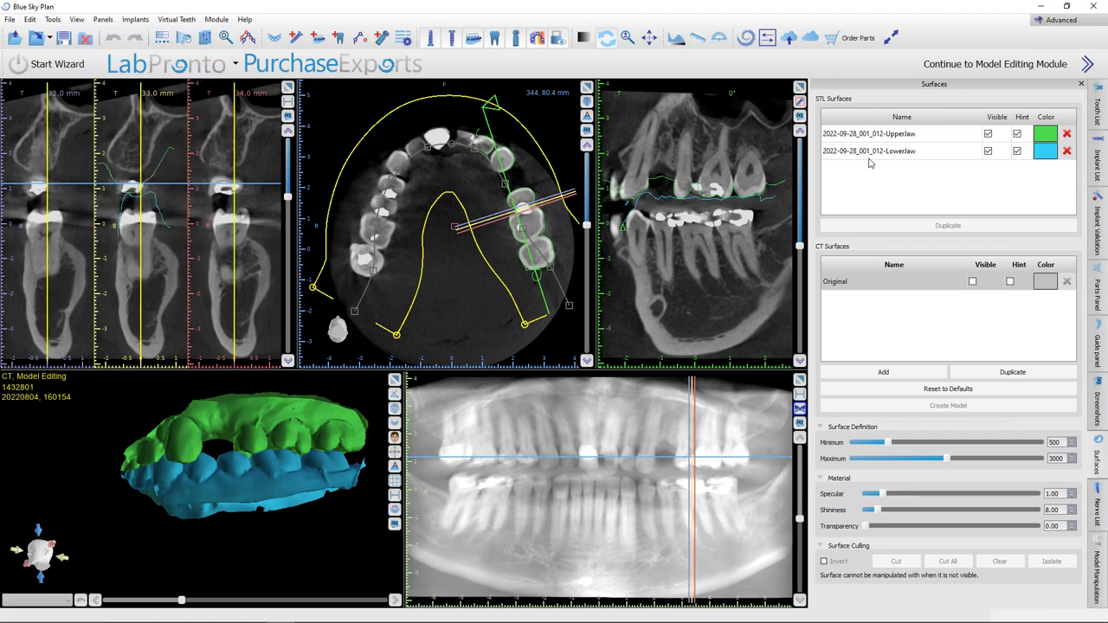
pyautogui.click(987, 151)
pyautogui.click(481, 501)
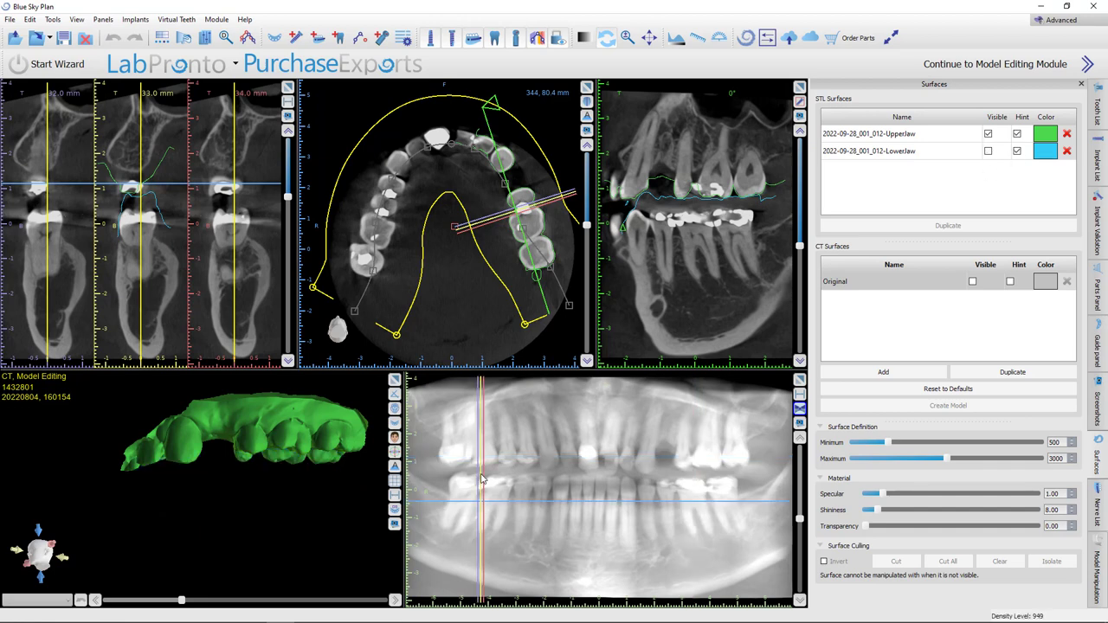
# - Add a medium upper left first premolar from the Teeth Caps set and place it in the upper jaw model's gap
pyautogui.moveTo(173, 541); pyautogui.dragTo(165, 482)
pyautogui.moveTo(166, 482); pyautogui.dragTo(188, 618, button='middle')
pyautogui.moveTo(189, 620); pyautogui.dragTo(286, 489)
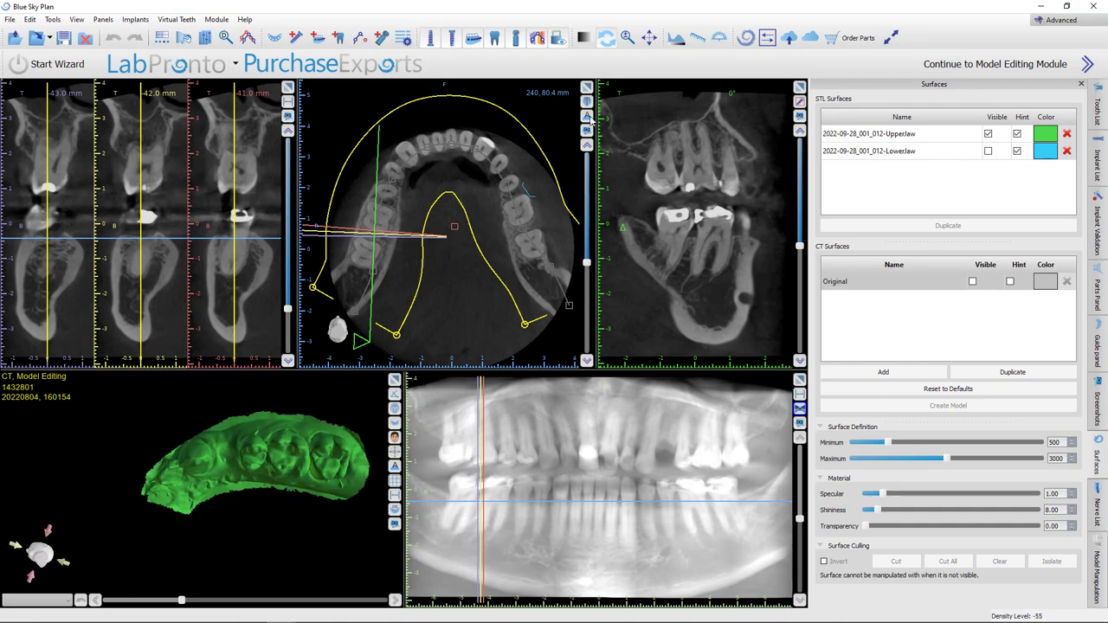
pyautogui.click(339, 39)
pyautogui.click(461, 162)
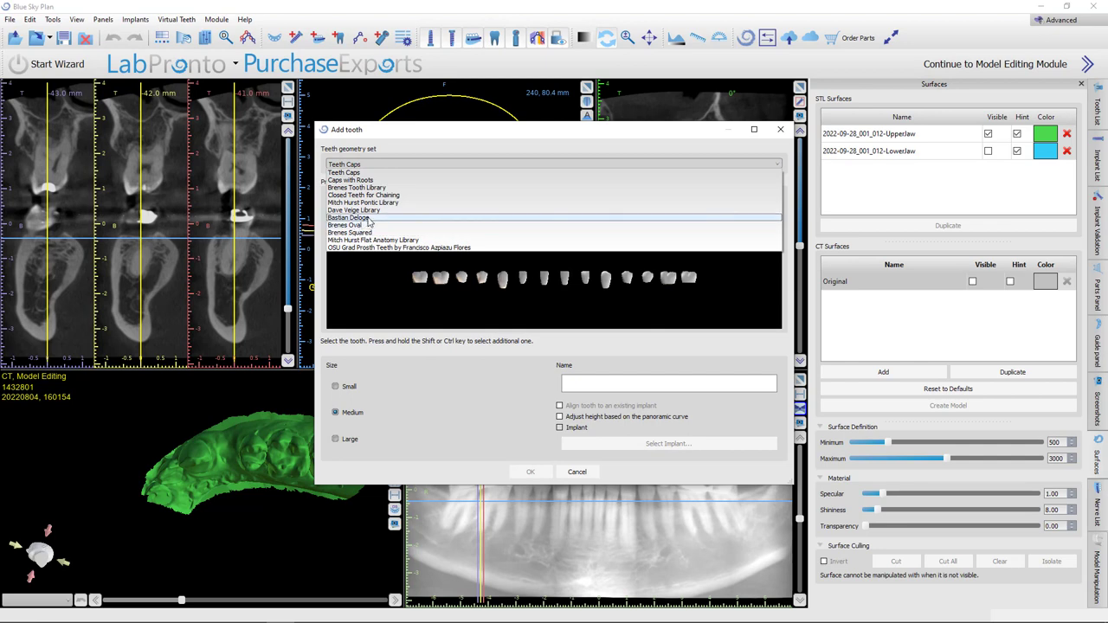
pyautogui.click(369, 220)
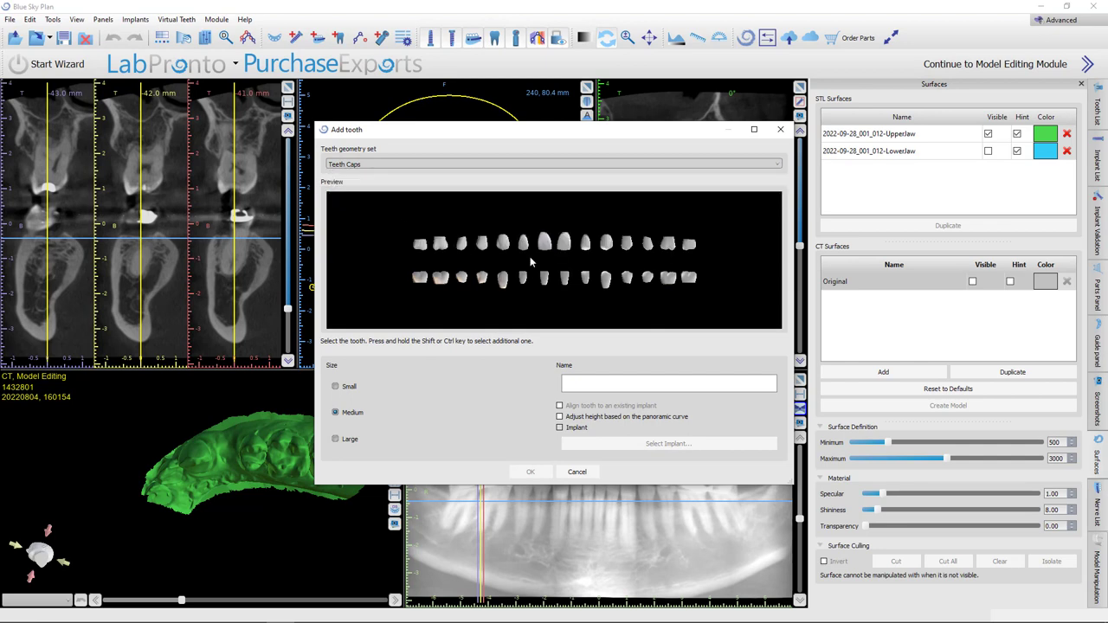
pyautogui.click(624, 245)
pyautogui.click(531, 472)
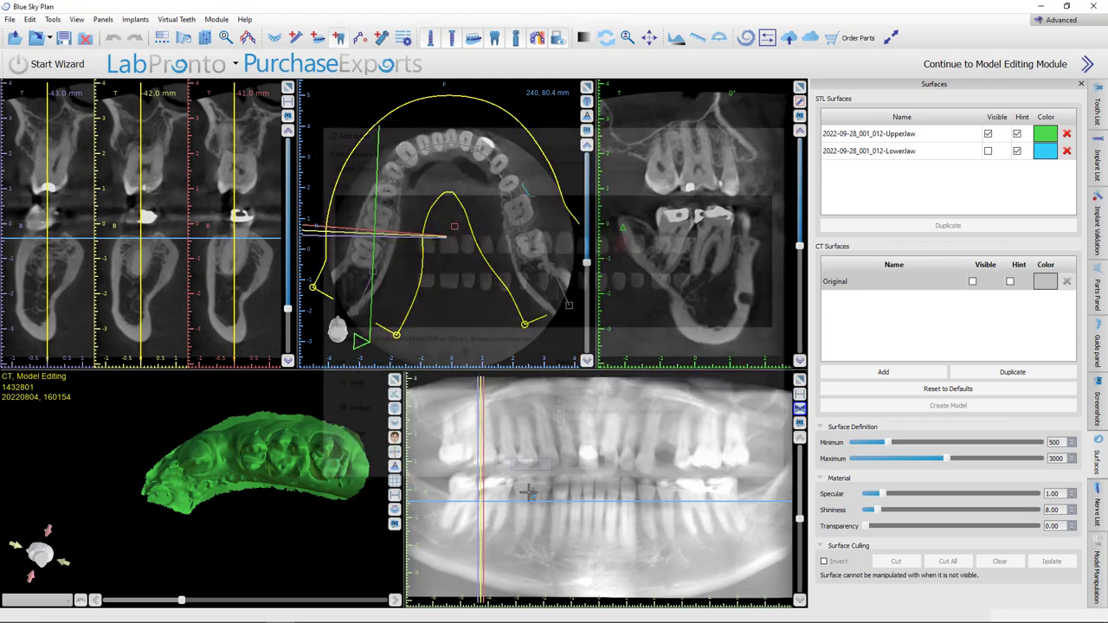
pyautogui.click(230, 457)
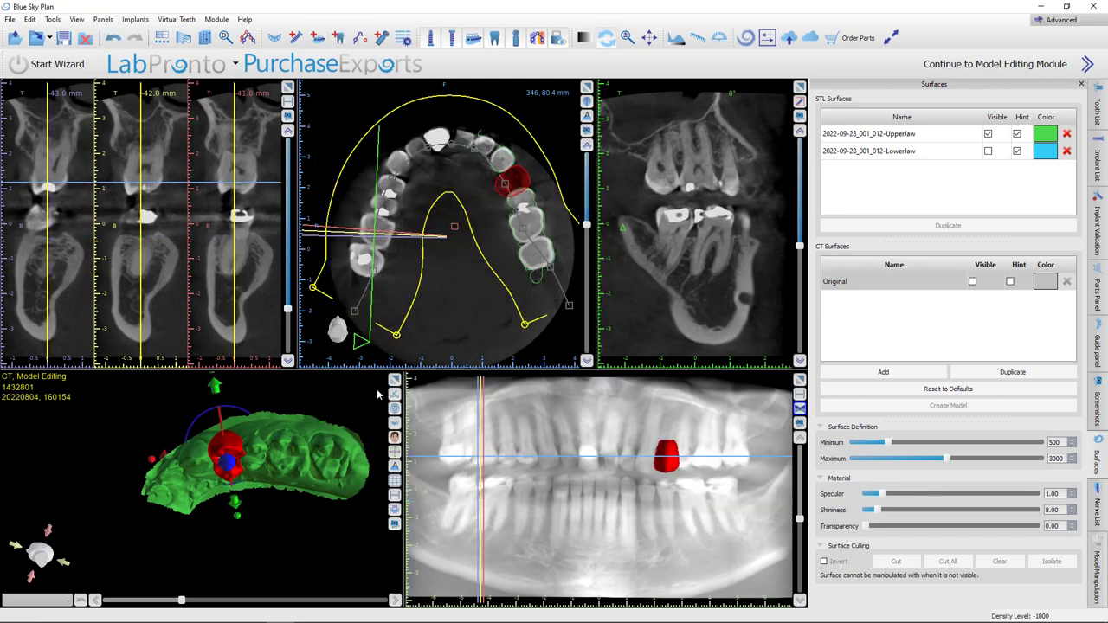
# - Enlarge the 3D view and adjust the virtual premolar's rotation and position between the neighbouring upper teeth
pyautogui.click(393, 380)
pyautogui.moveTo(472, 475); pyautogui.dragTo(410, 539, button='middle')
pyautogui.moveTo(409, 538); pyautogui.dragTo(412, 403)
pyautogui.click(447, 359)
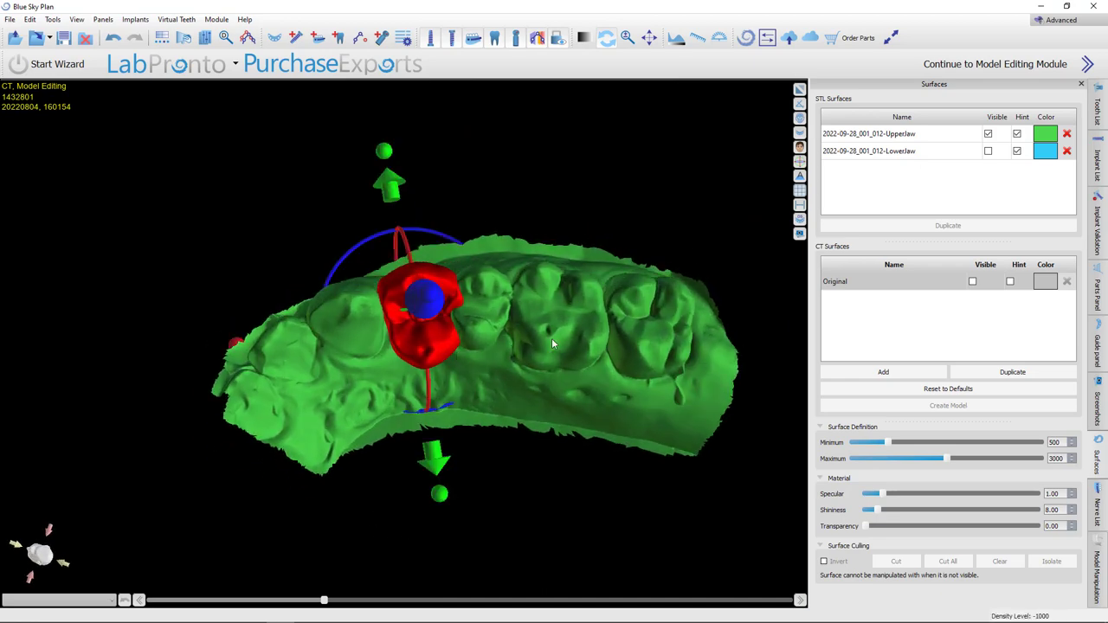
pyautogui.moveTo(386, 152); pyautogui.dragTo(393, 175)
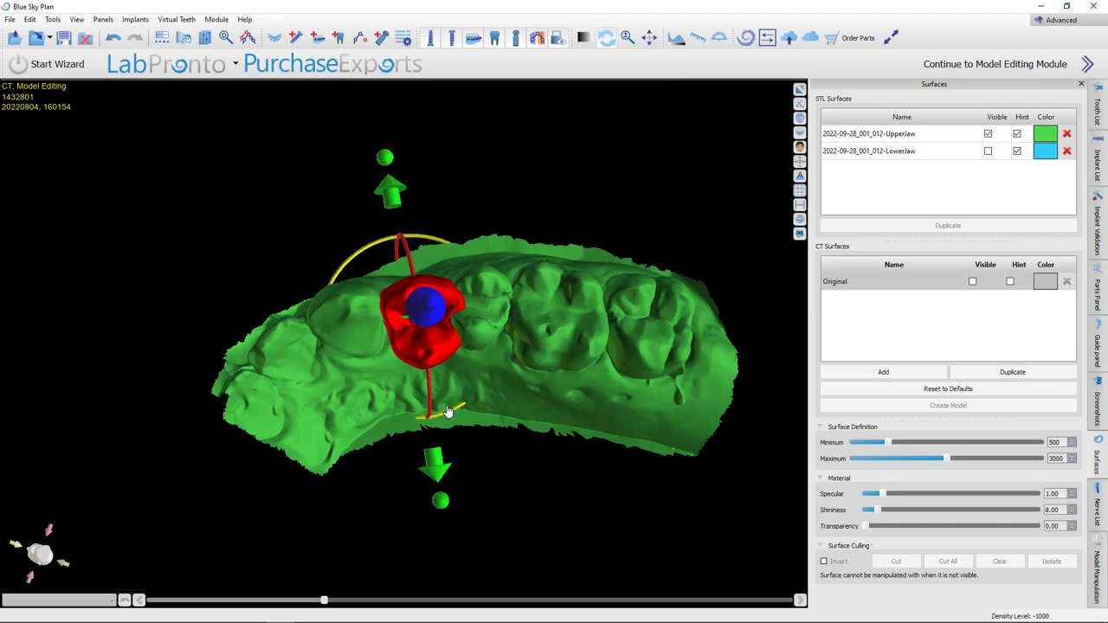
pyautogui.moveTo(447, 413); pyautogui.dragTo(441, 414)
pyautogui.moveTo(447, 356); pyautogui.dragTo(444, 348)
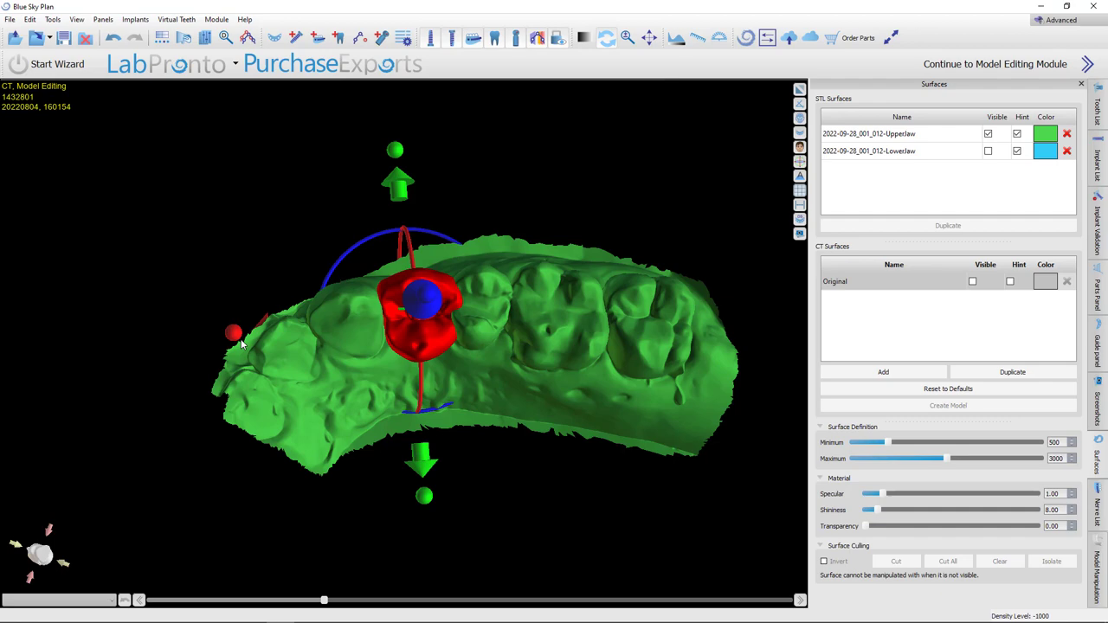
pyautogui.moveTo(242, 344); pyautogui.dragTo(257, 340)
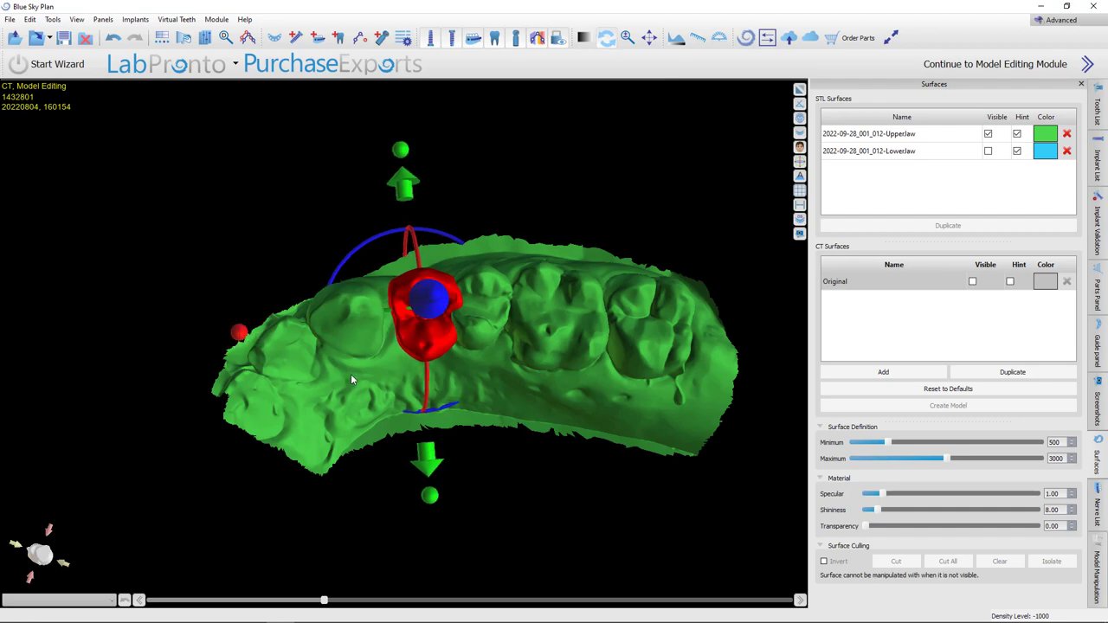
pyautogui.moveTo(476, 143); pyautogui.dragTo(537, 399)
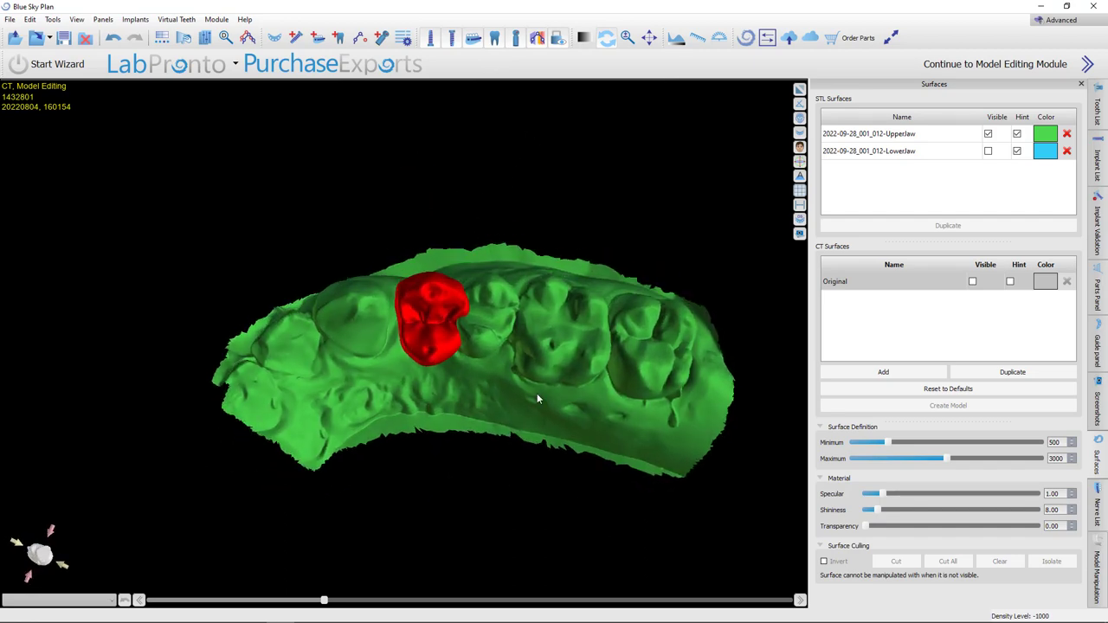
# - Set the transparency of the 2022-09-28_001_012-UpperJaw model to 0.29
pyautogui.click(892, 134)
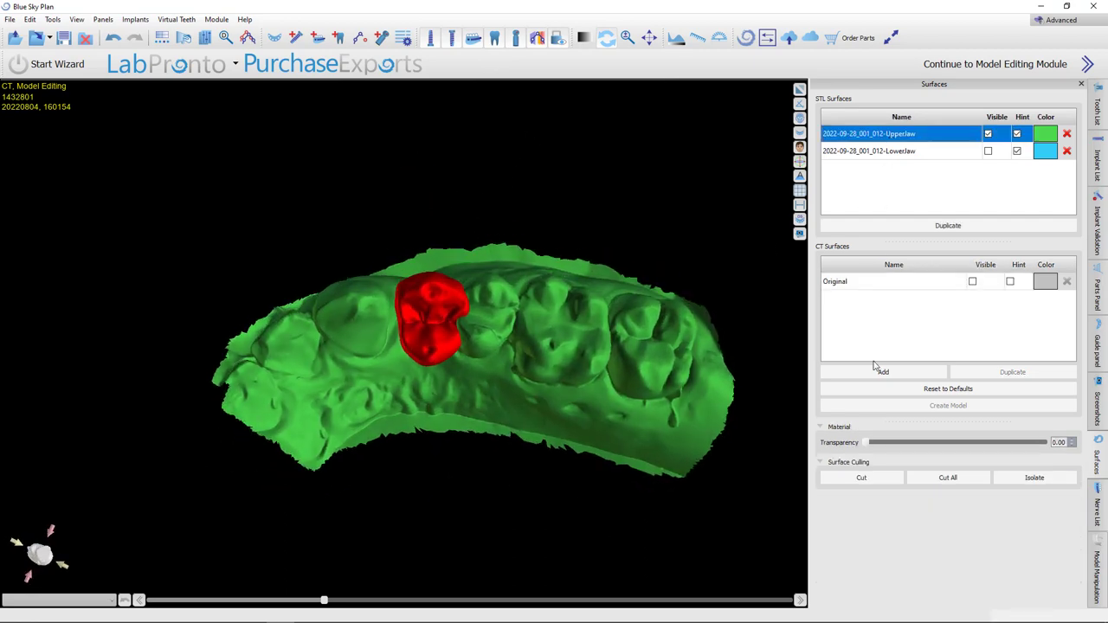
pyautogui.moveTo(869, 443); pyautogui.dragTo(920, 447)
pyautogui.moveTo(578, 243); pyautogui.dragTo(542, 242)
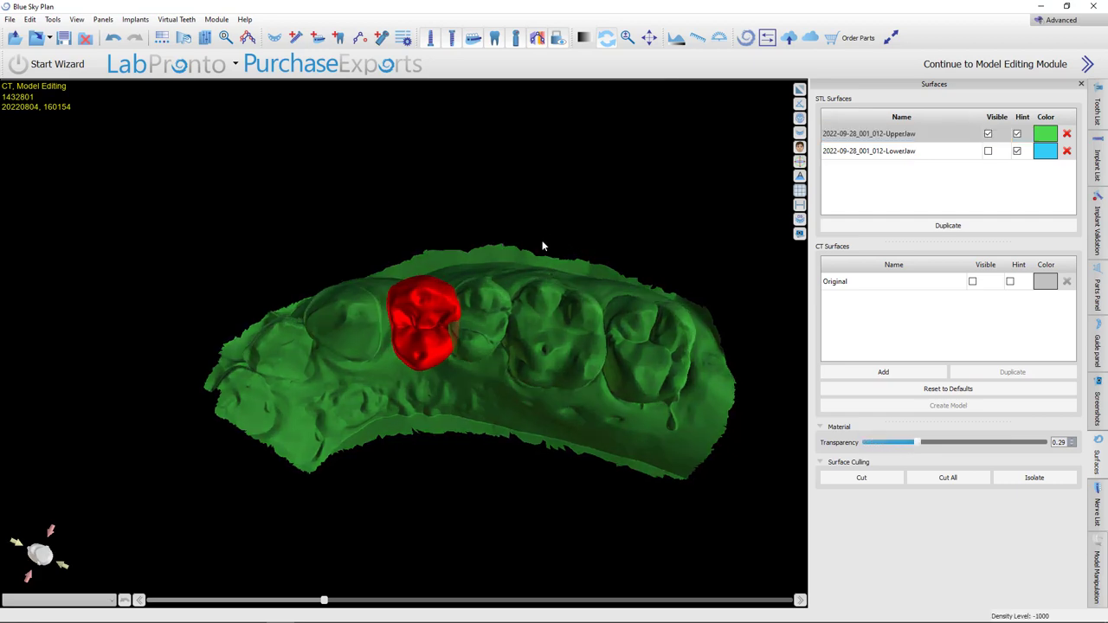
# - Shift the virtual premolar toward the canine, and correct its tilt and cheek-to-palate position as seen along the arch
pyautogui.click(432, 303)
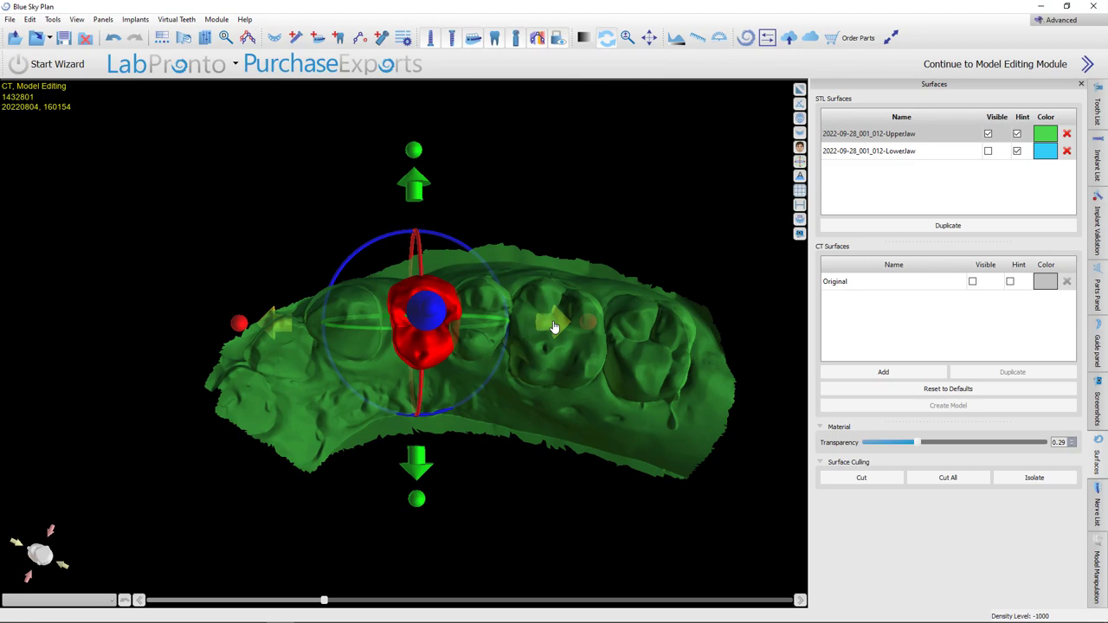
pyautogui.moveTo(553, 326); pyautogui.dragTo(545, 327)
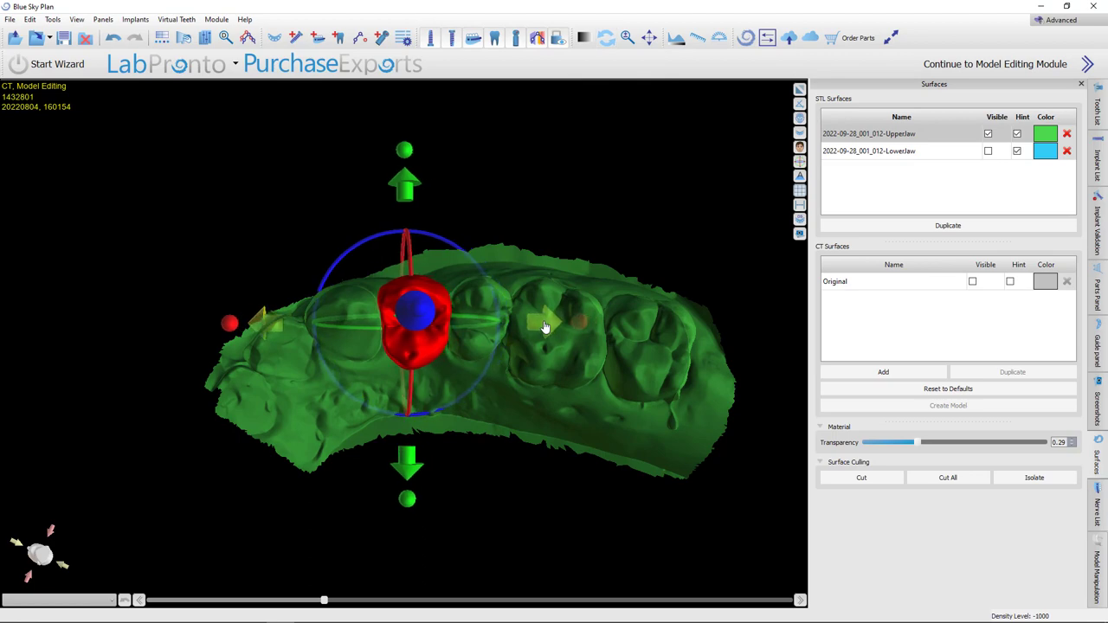
pyautogui.moveTo(517, 490); pyautogui.dragTo(219, 361)
pyautogui.click(448, 205)
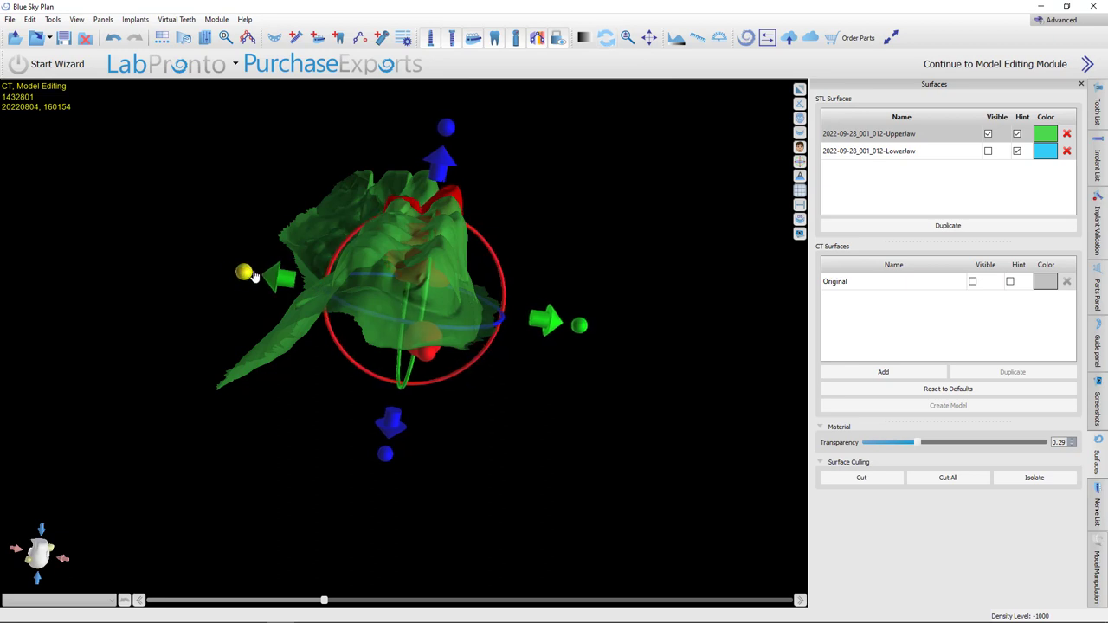
pyautogui.moveTo(359, 469); pyautogui.dragTo(363, 459)
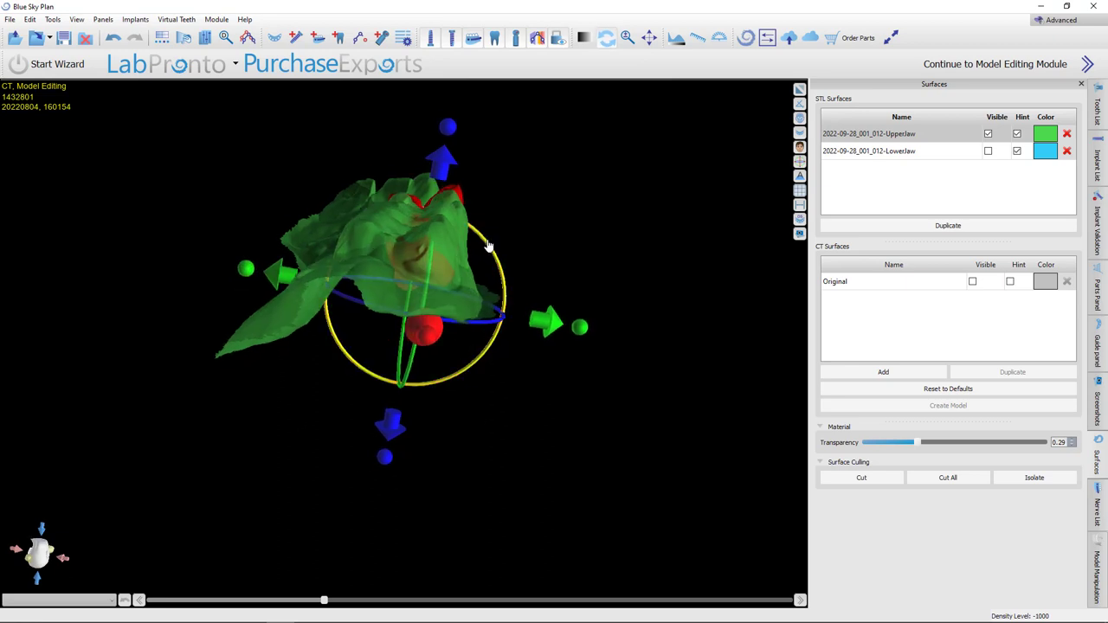
pyautogui.moveTo(488, 246); pyautogui.dragTo(493, 253)
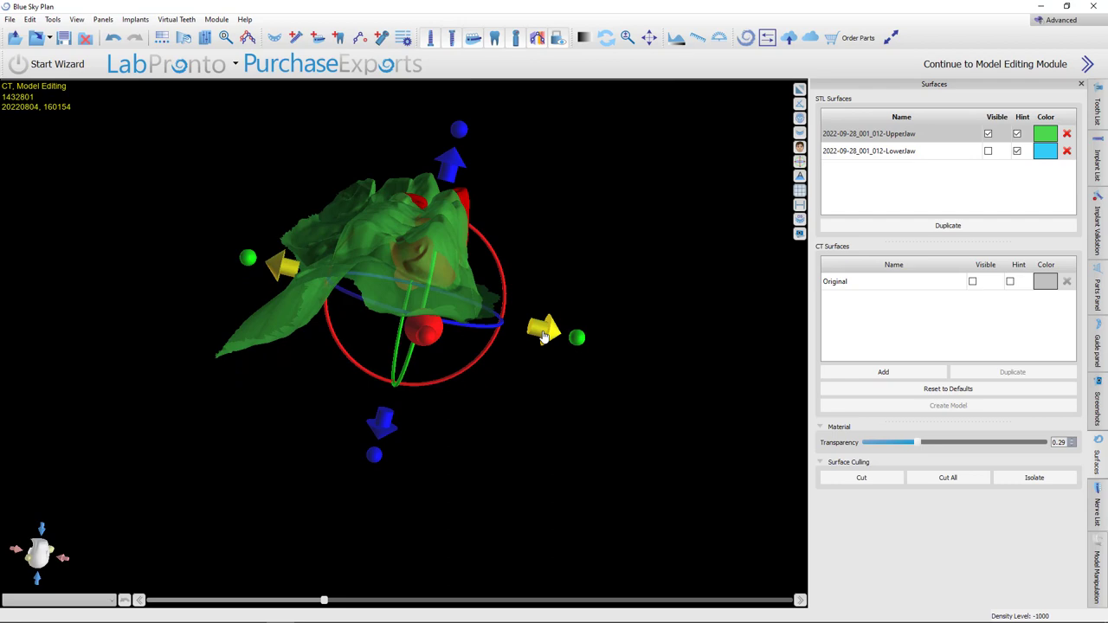
pyautogui.moveTo(546, 337); pyautogui.dragTo(540, 337)
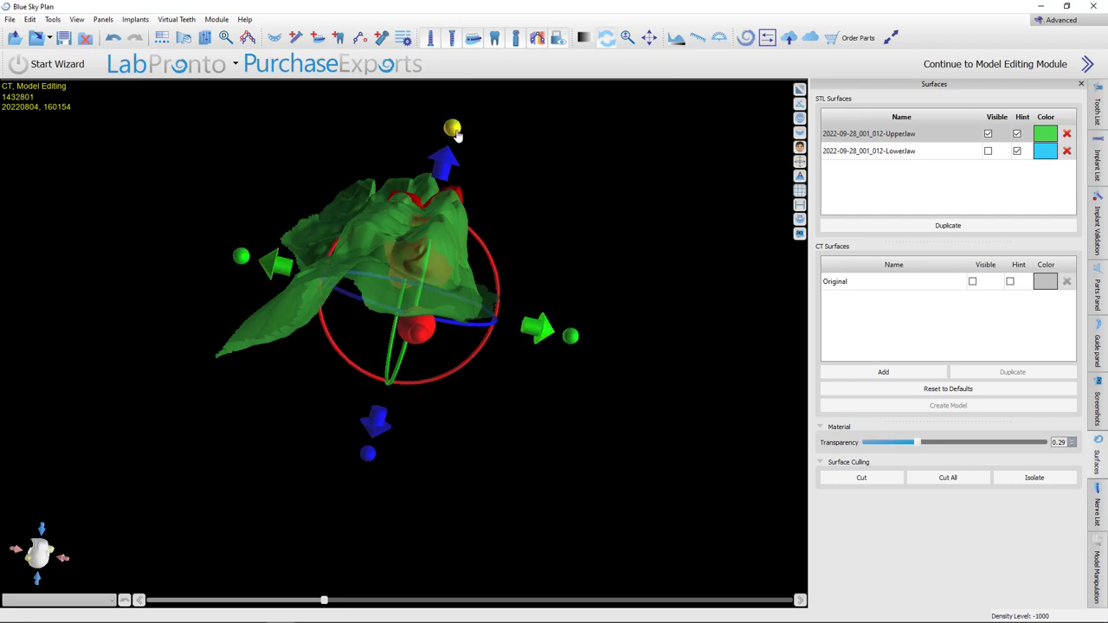
pyautogui.moveTo(265, 299); pyautogui.dragTo(379, 272)
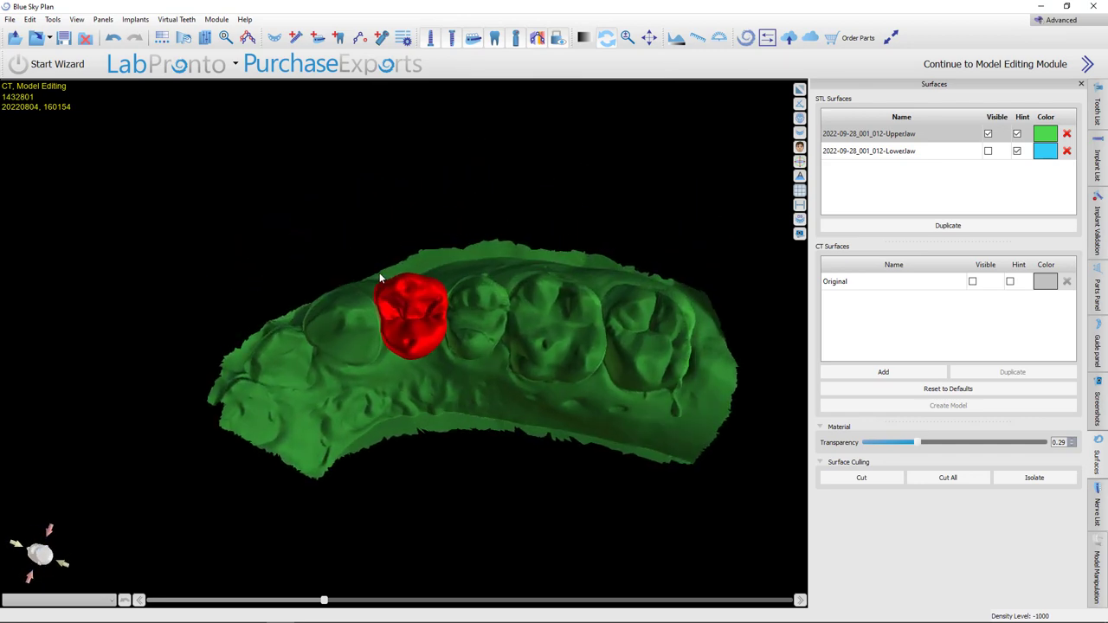
# - Show the 2022-09-28_001_012-LowerJaw model and adjust the virtual premolar's angle and position against the opposing teeth
pyautogui.click(988, 151)
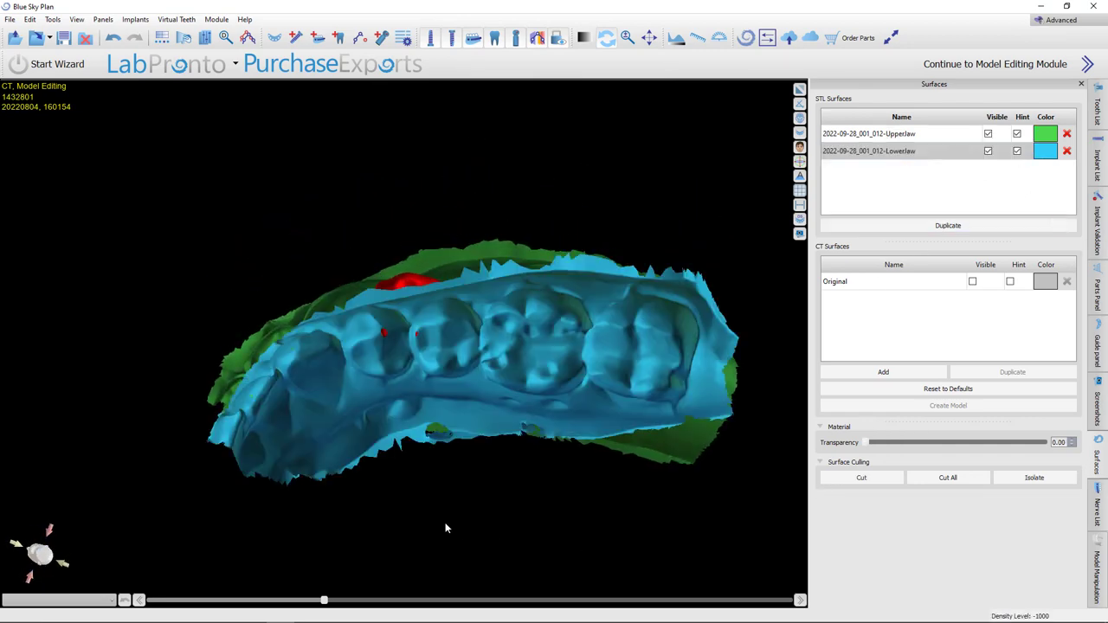
pyautogui.moveTo(447, 524); pyautogui.dragTo(424, 140)
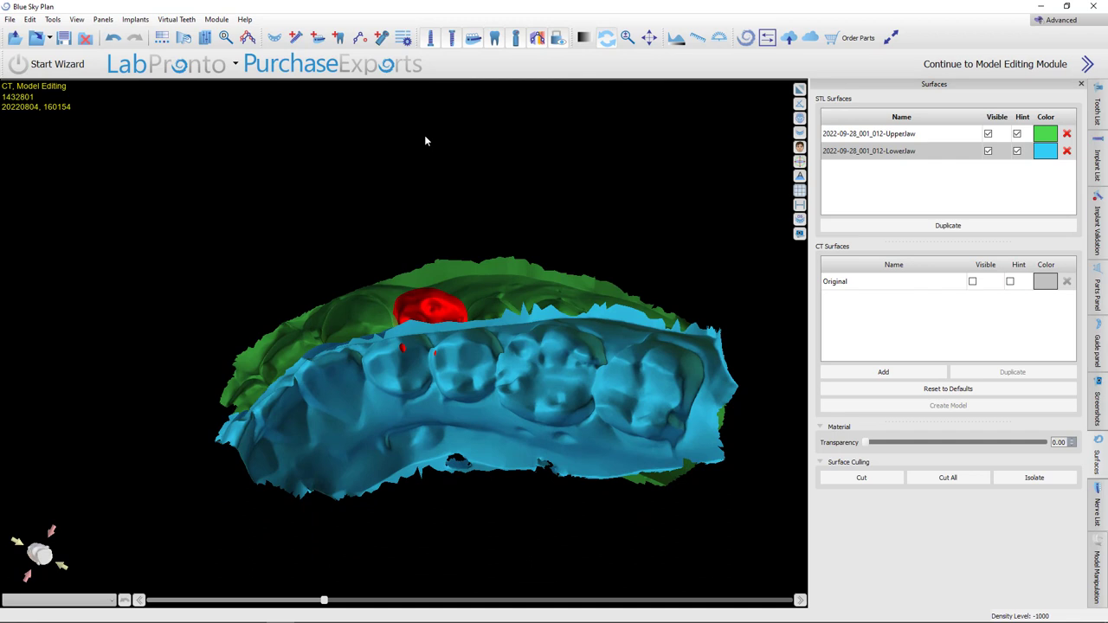
pyautogui.moveTo(453, 182); pyautogui.dragTo(423, 311)
pyautogui.click(426, 343)
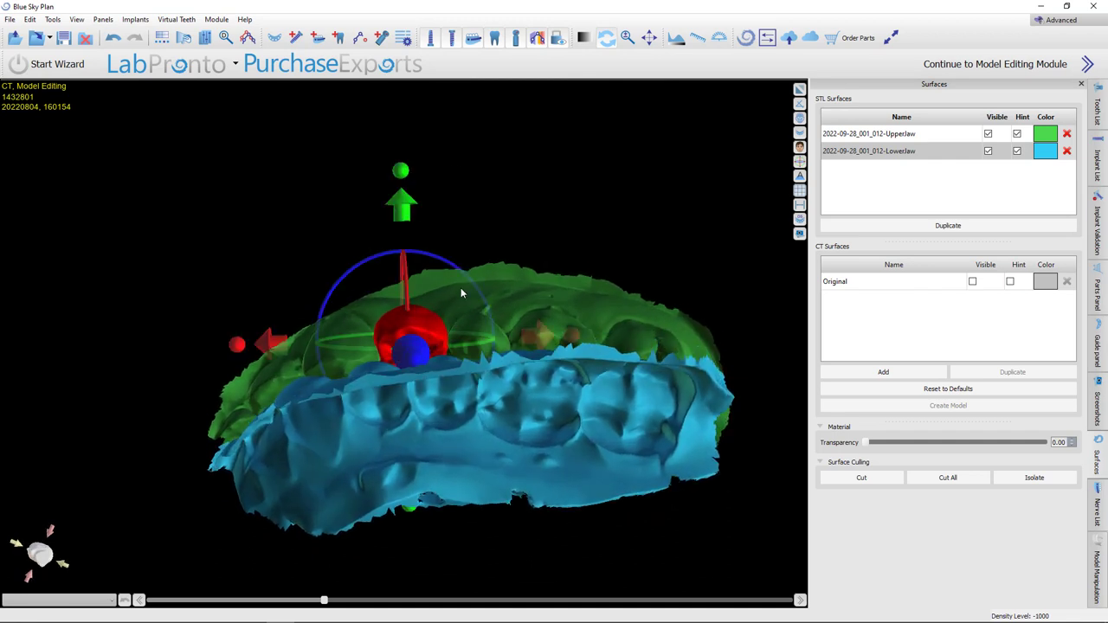
pyautogui.moveTo(464, 283); pyautogui.dragTo(460, 267)
pyautogui.moveTo(386, 216); pyautogui.dragTo(393, 227)
pyautogui.moveTo(540, 251); pyautogui.dragTo(317, 309)
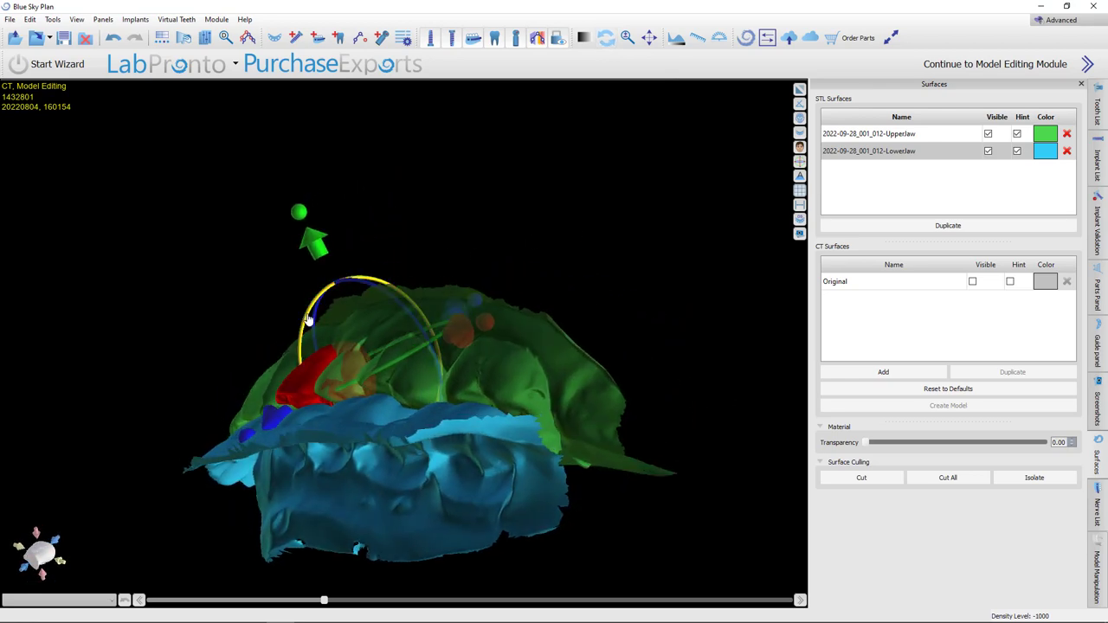
pyautogui.moveTo(238, 358); pyautogui.dragTo(462, 258)
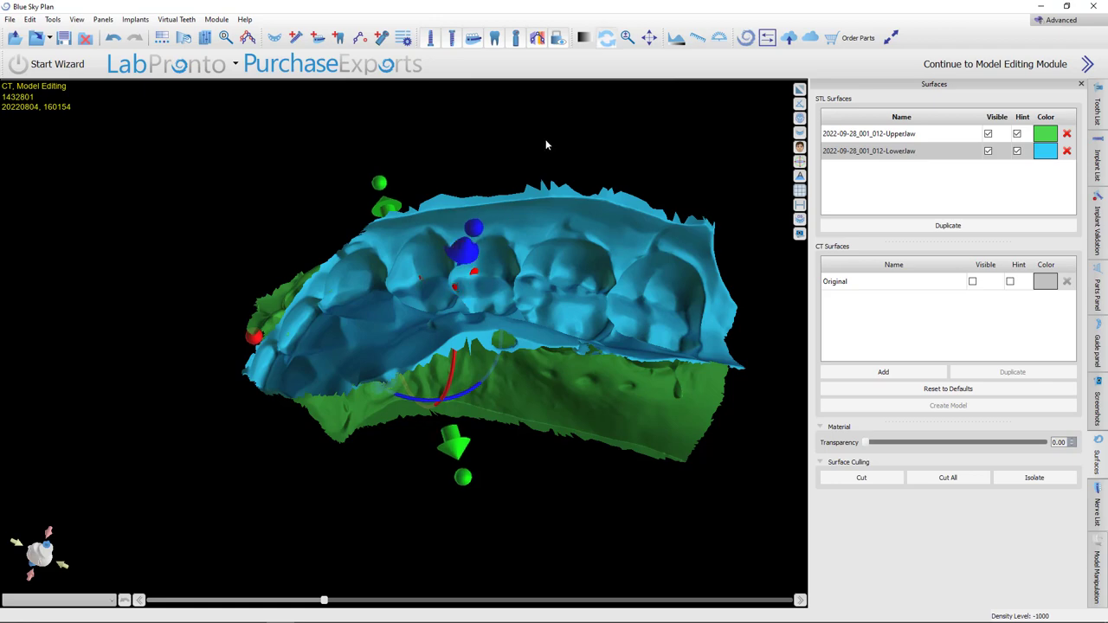
pyautogui.moveTo(546, 144); pyautogui.dragTo(783, 315)
# - Fine-tune the virtual premolar's rotation and position with the LowerJaw model hidden, briefly showing that model to check the bite
pyautogui.click(987, 151)
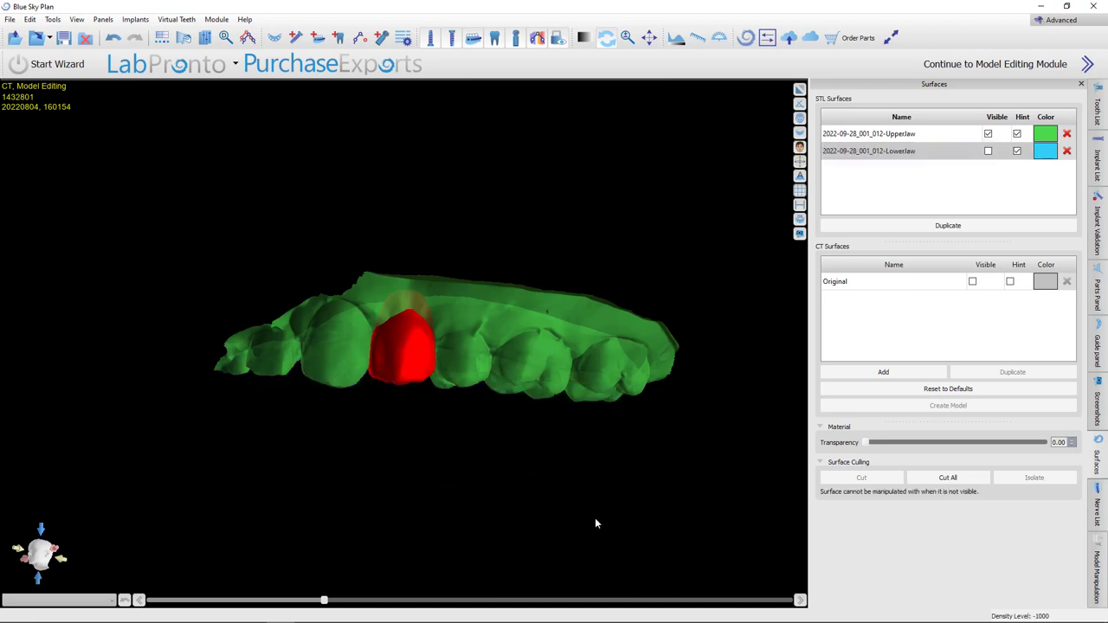
pyautogui.moveTo(400, 348); pyautogui.dragTo(511, 270)
pyautogui.click(411, 326)
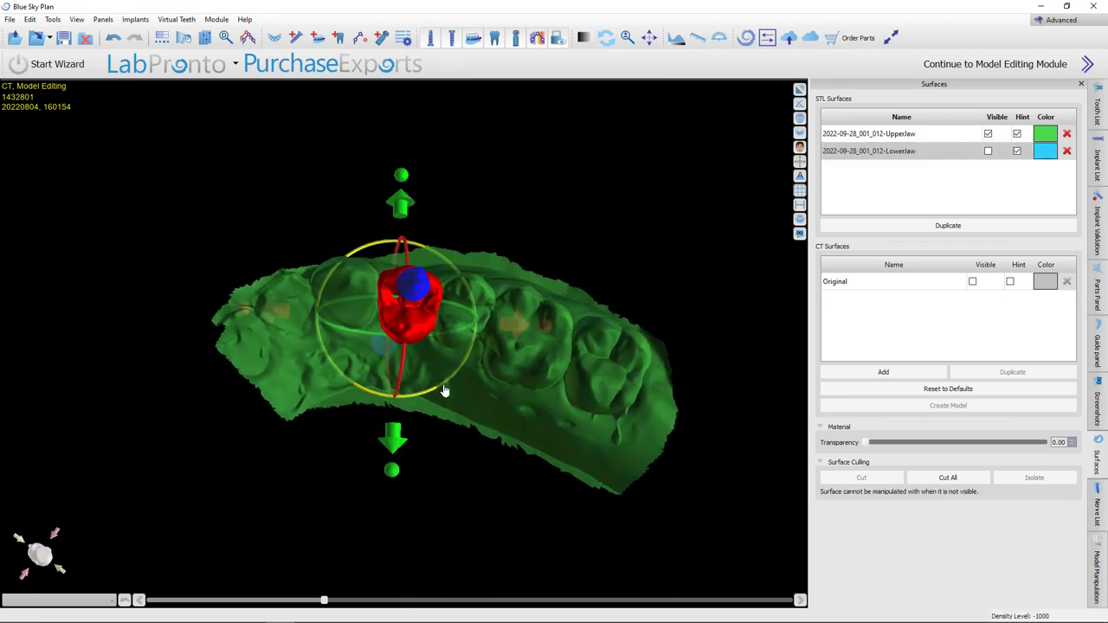
pyautogui.moveTo(445, 389); pyautogui.dragTo(438, 390)
pyautogui.moveTo(423, 333); pyautogui.dragTo(420, 331)
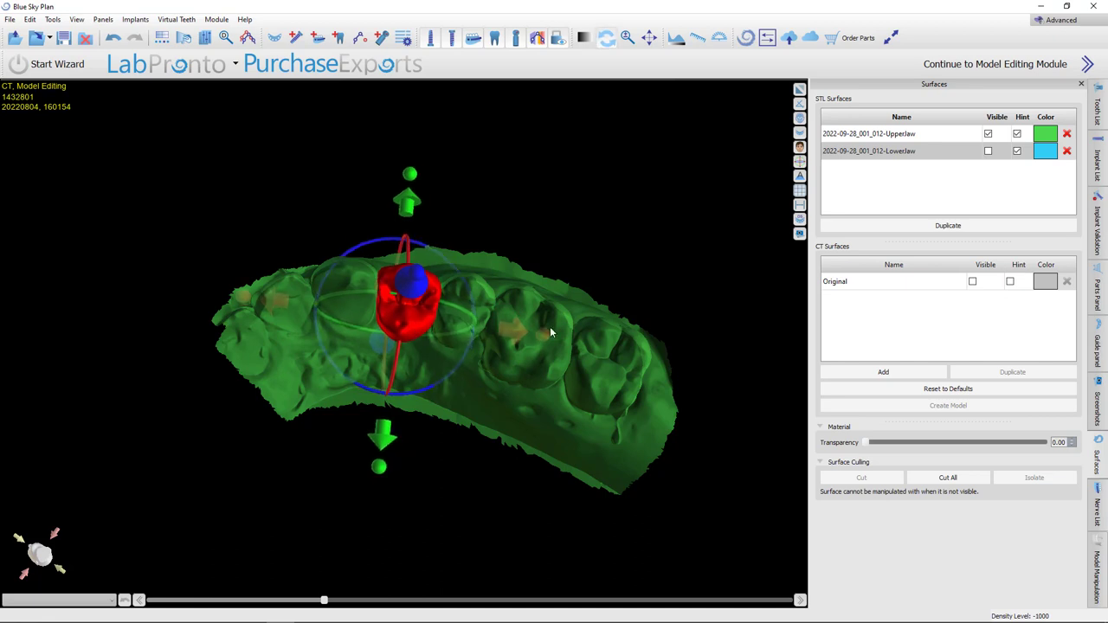
pyautogui.click(988, 151)
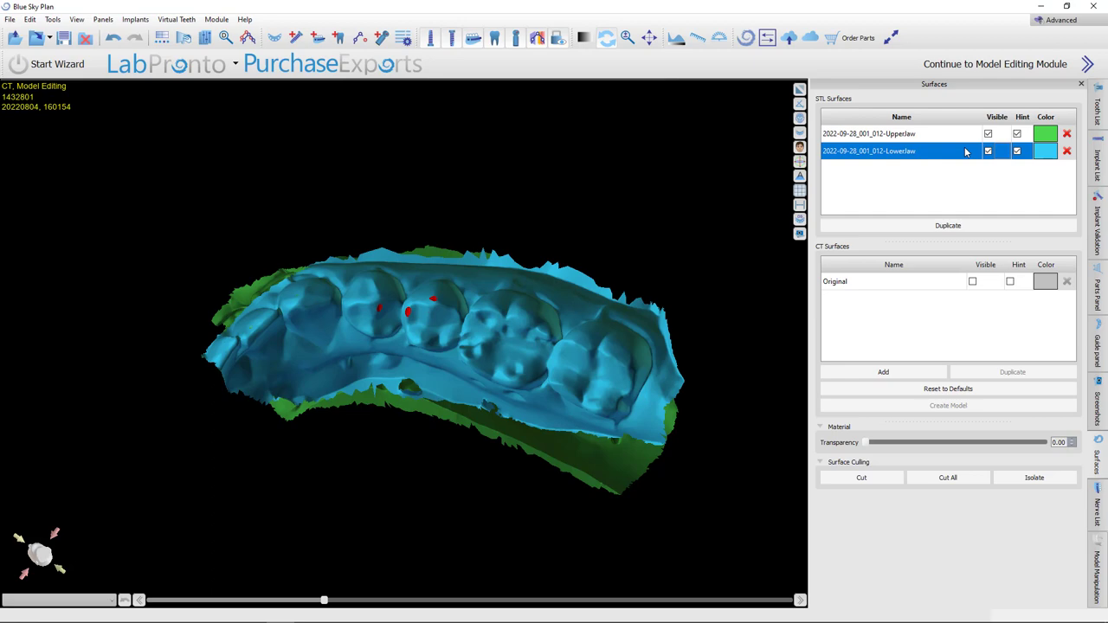
pyautogui.click(988, 151)
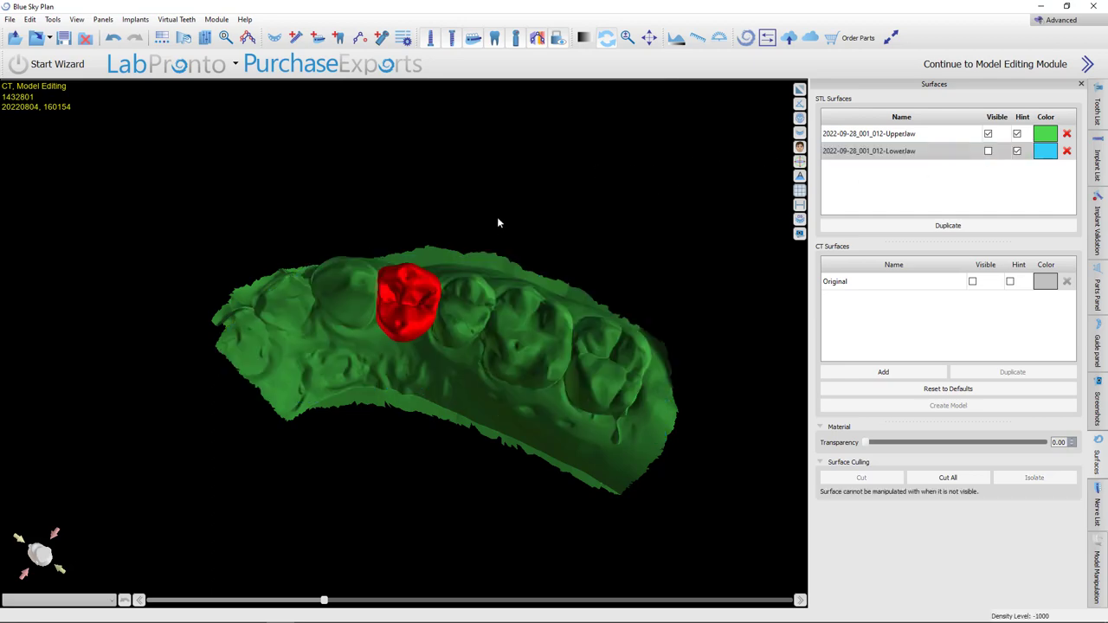
# - Restore the layout with all views and lock the virtual premolar in place
pyautogui.click(799, 90)
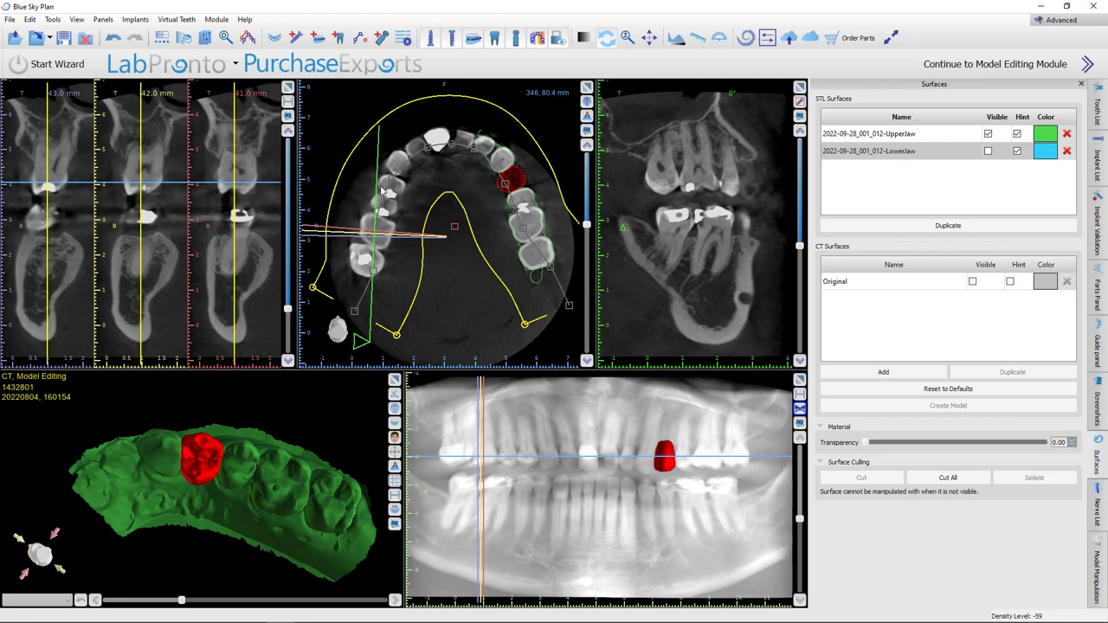
pyautogui.moveTo(671, 444)
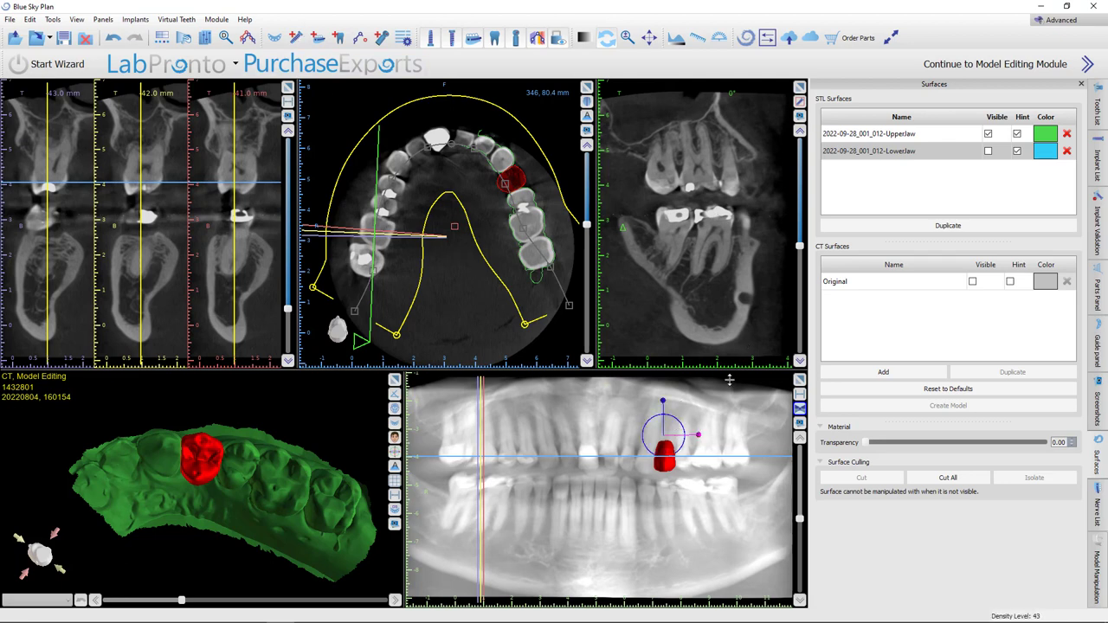
pyautogui.rightClick(663, 460)
pyautogui.click(700, 468)
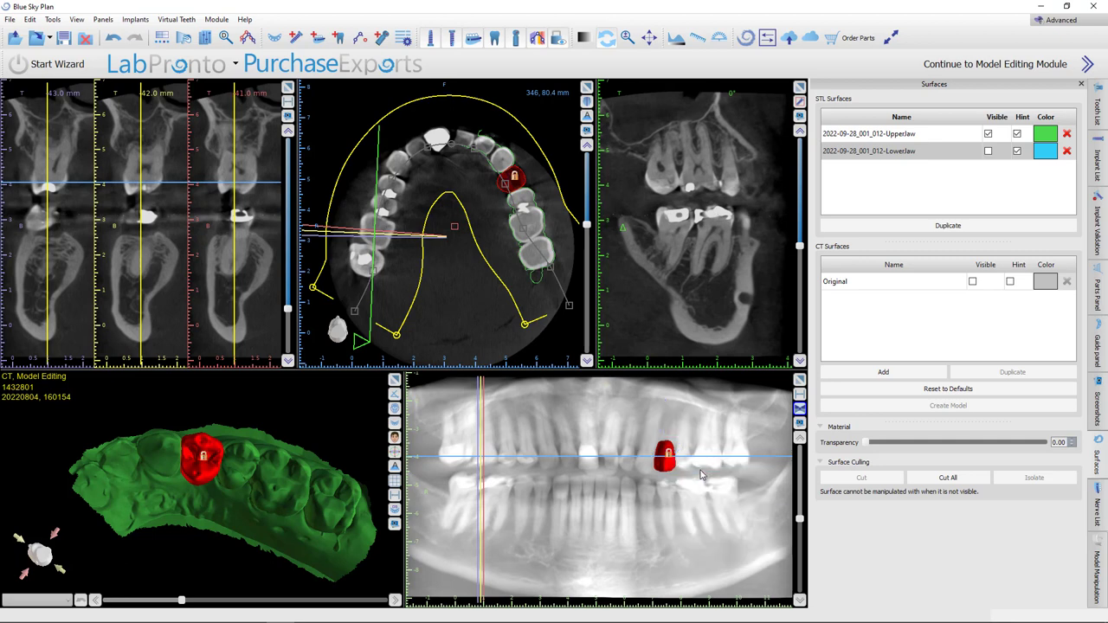
# - Turn the oblique slice through the virtual premolar to 80°, enlarge that view, and measure the bone ridge's width above the tooth
pyautogui.click(674, 427)
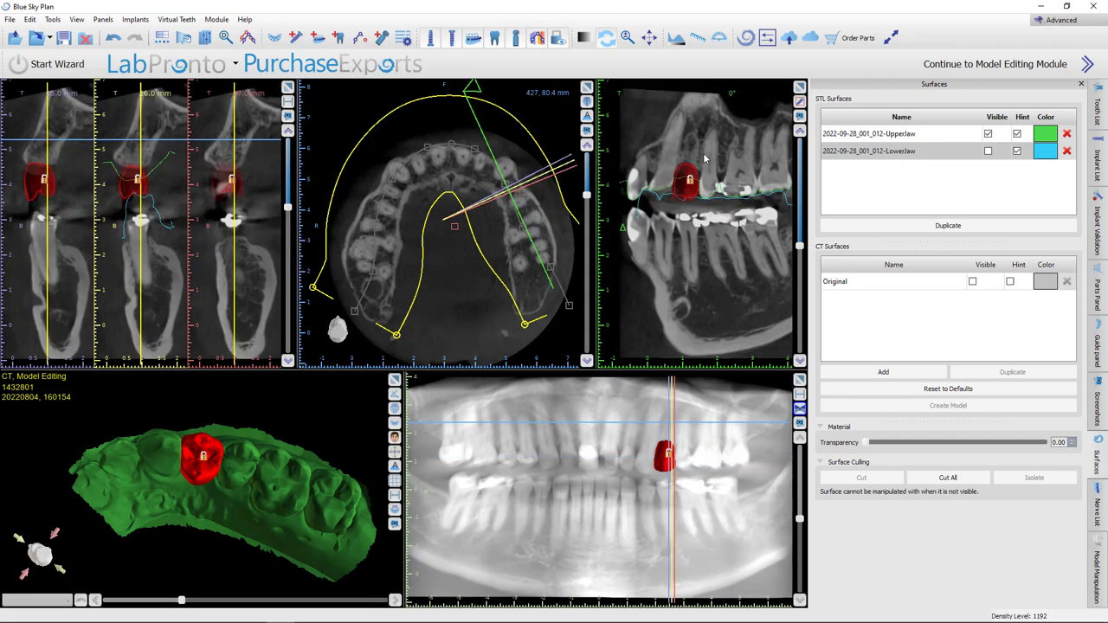
pyautogui.scroll(9, 705, 157)
pyautogui.scroll(-4, 705, 156)
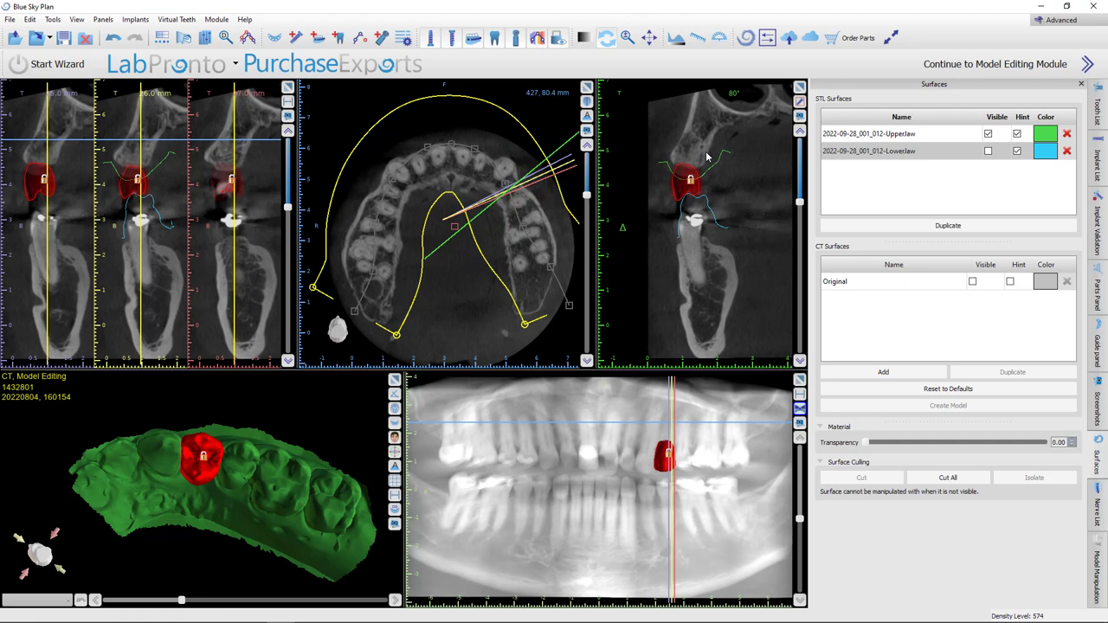
pyautogui.click(801, 88)
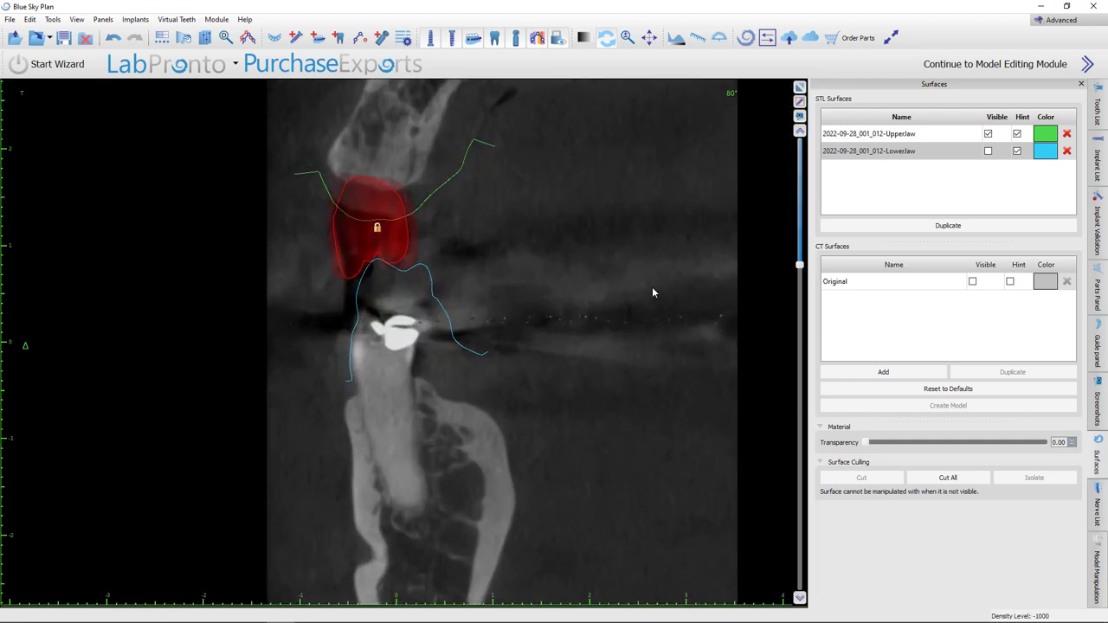
pyautogui.click(698, 37)
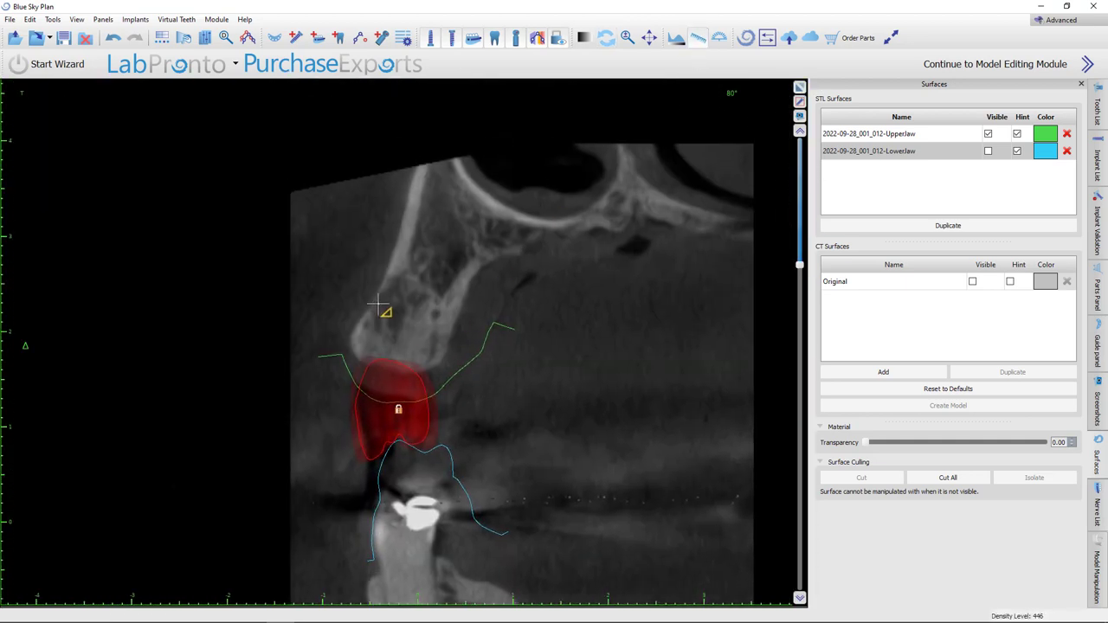
pyautogui.moveTo(377, 299); pyautogui.dragTo(453, 325)
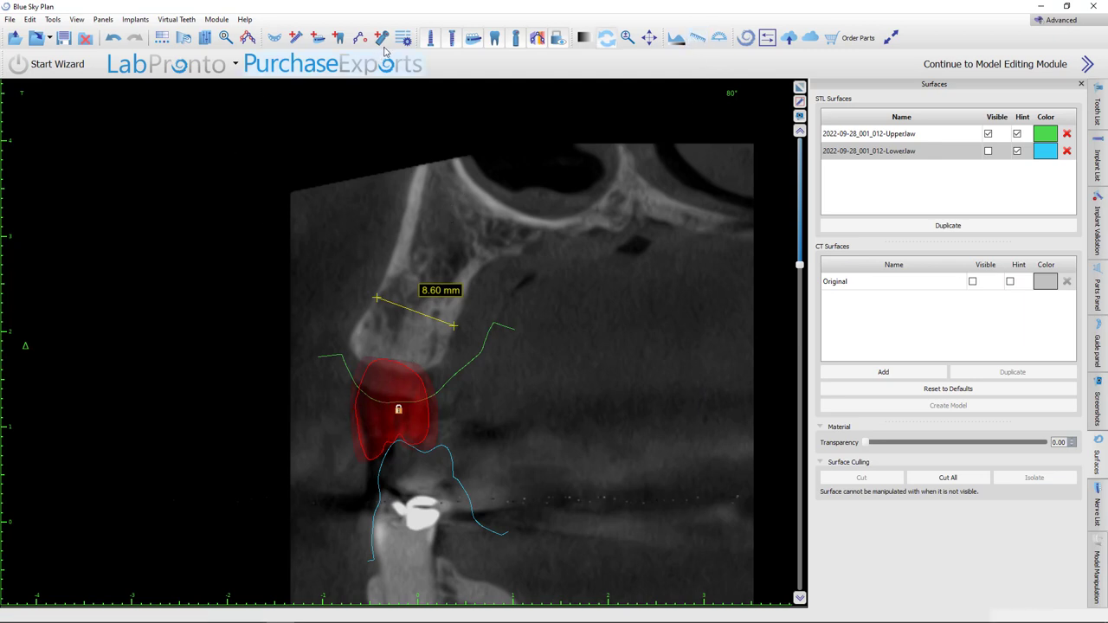
# - Start a new maxillary Blue Sky Bio implant of type BIO | Max, platform 4.30, model IJH4311 with 11.50 mm length
pyautogui.click(295, 37)
pyautogui.click(415, 168)
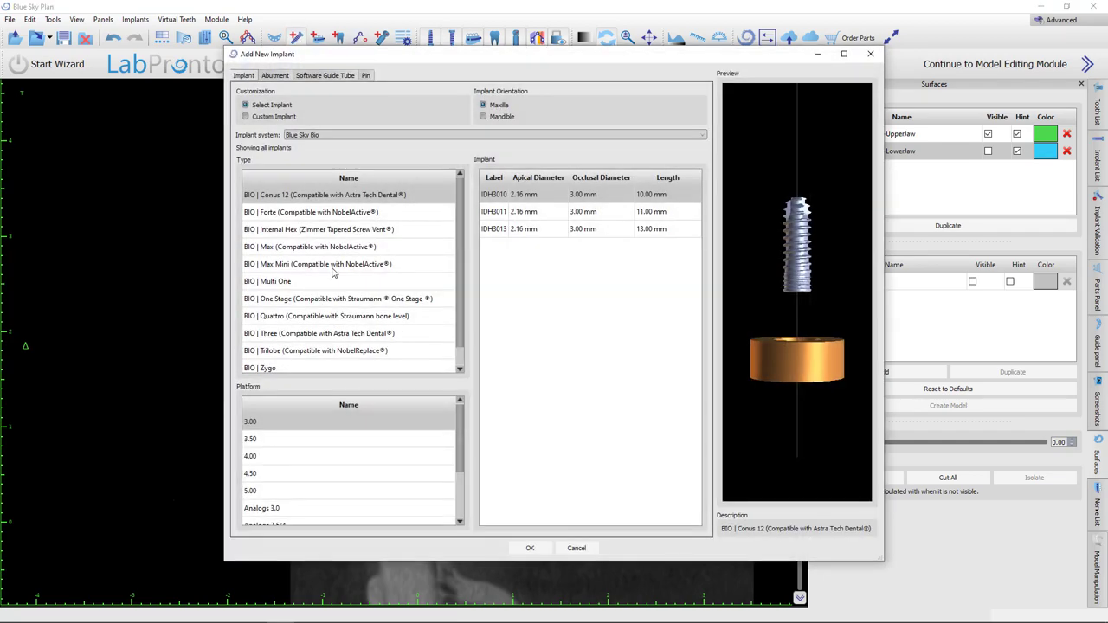
pyautogui.click(277, 249)
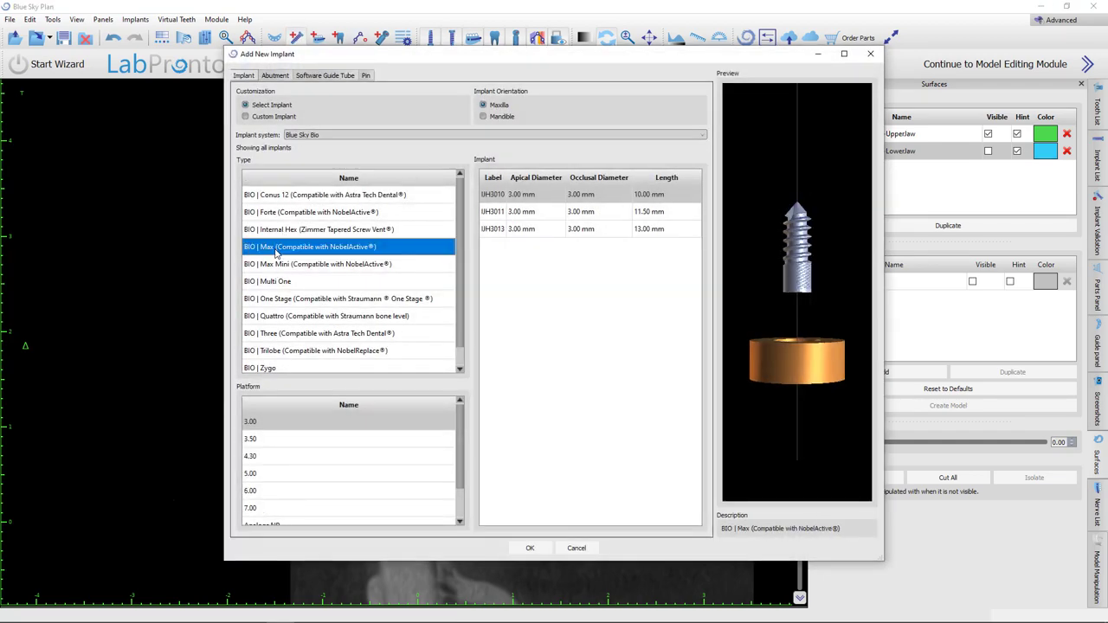
pyautogui.click(251, 456)
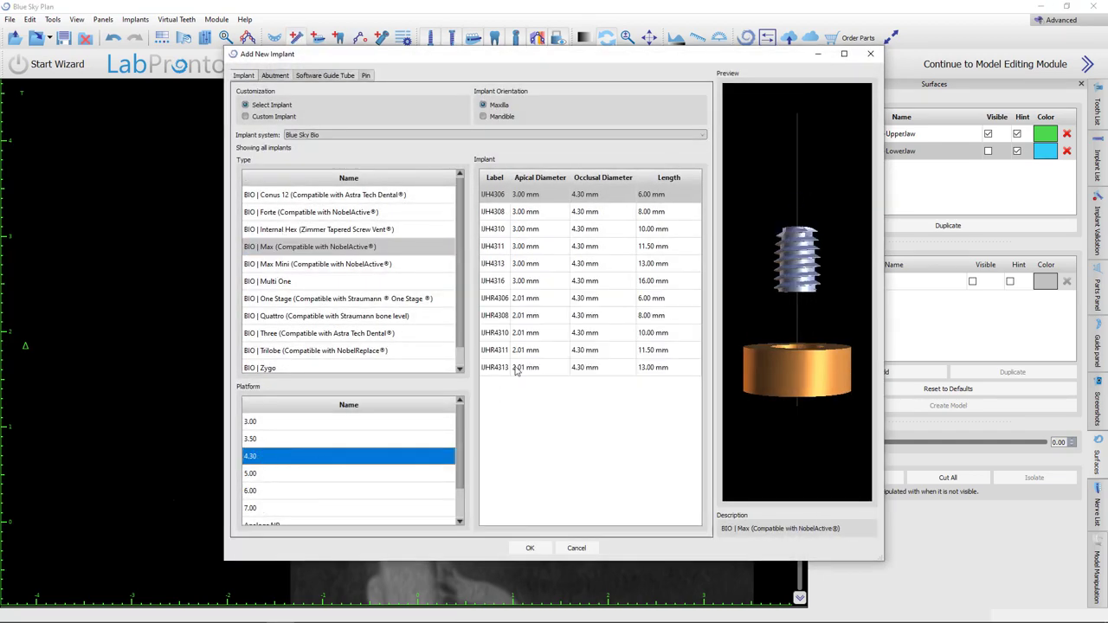
pyautogui.click(493, 247)
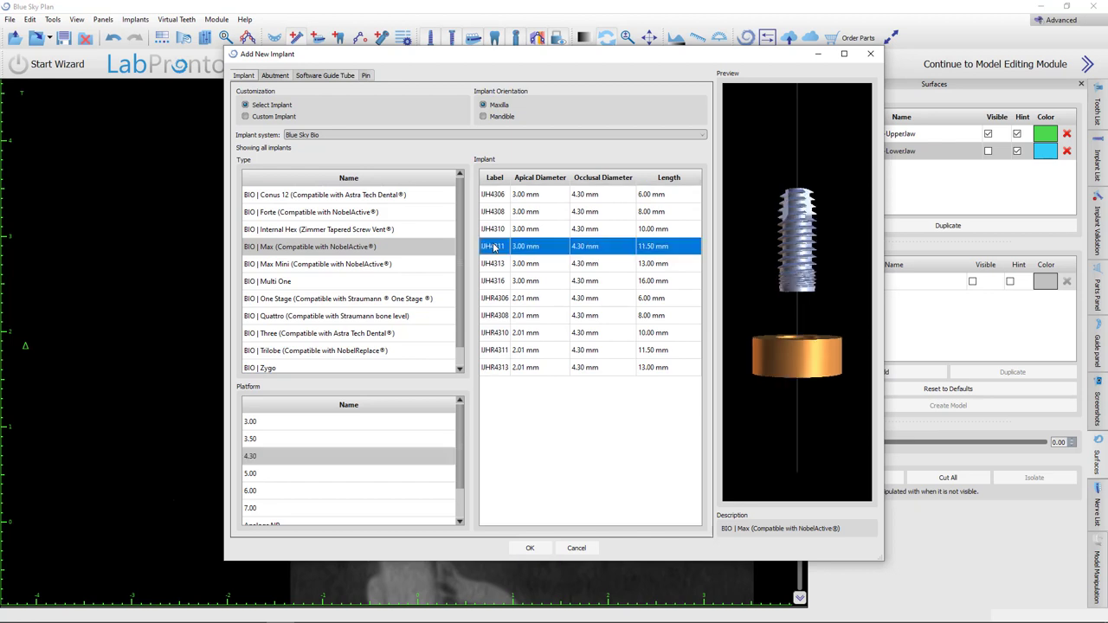
# - Give the new implant a custom abutment 20 mm long and accept the implant settings
pyautogui.click(271, 76)
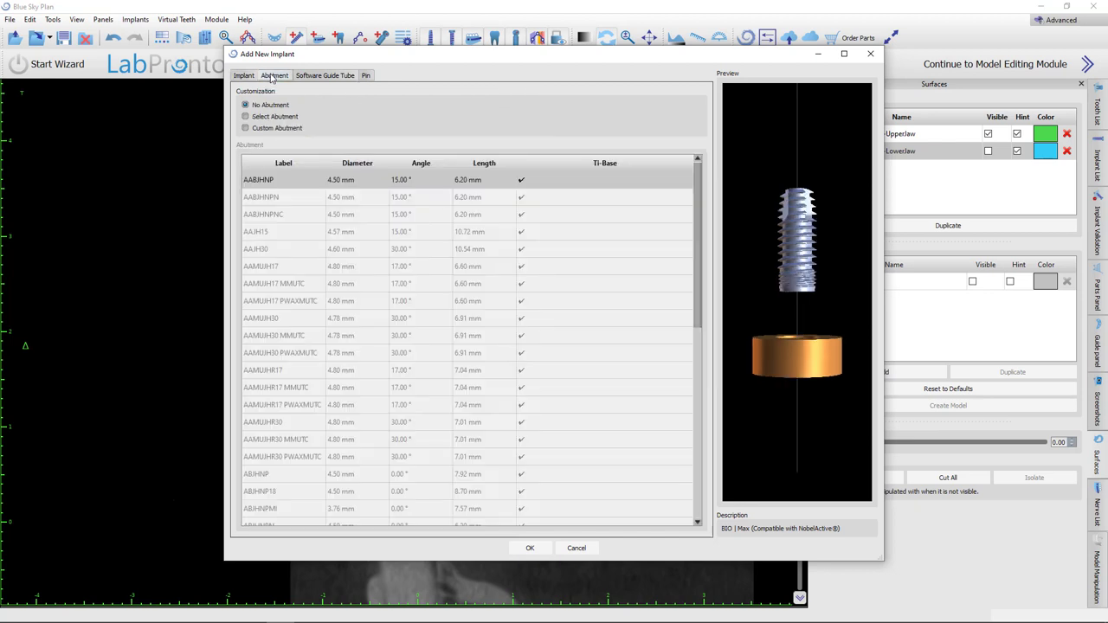
pyautogui.click(294, 129)
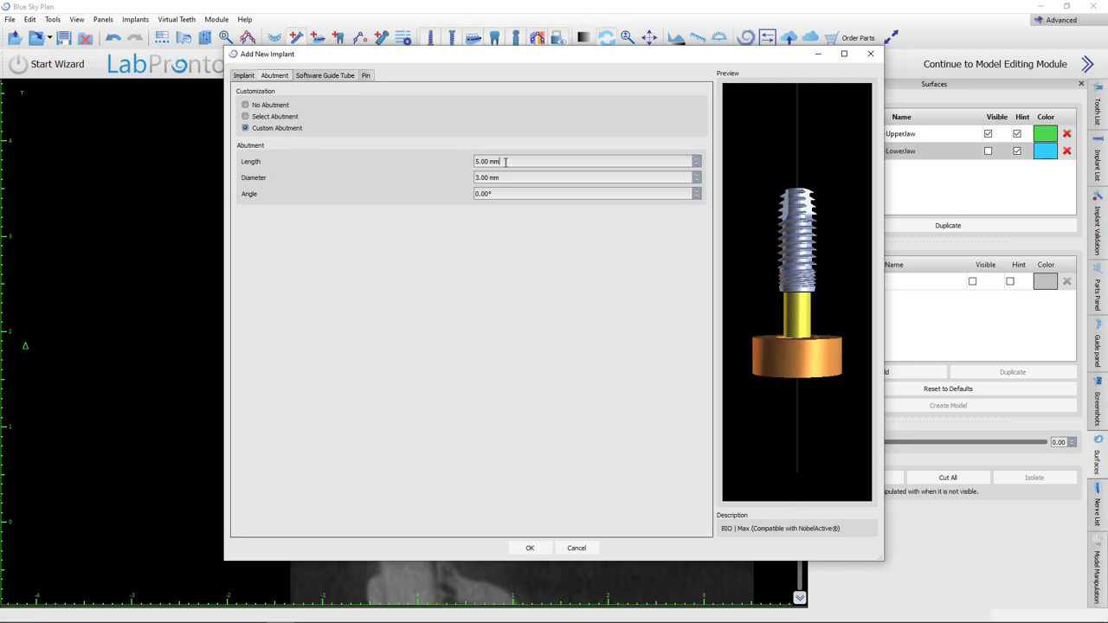
pyautogui.moveTo(507, 161); pyautogui.dragTo(405, 164)
pyautogui.write('20')
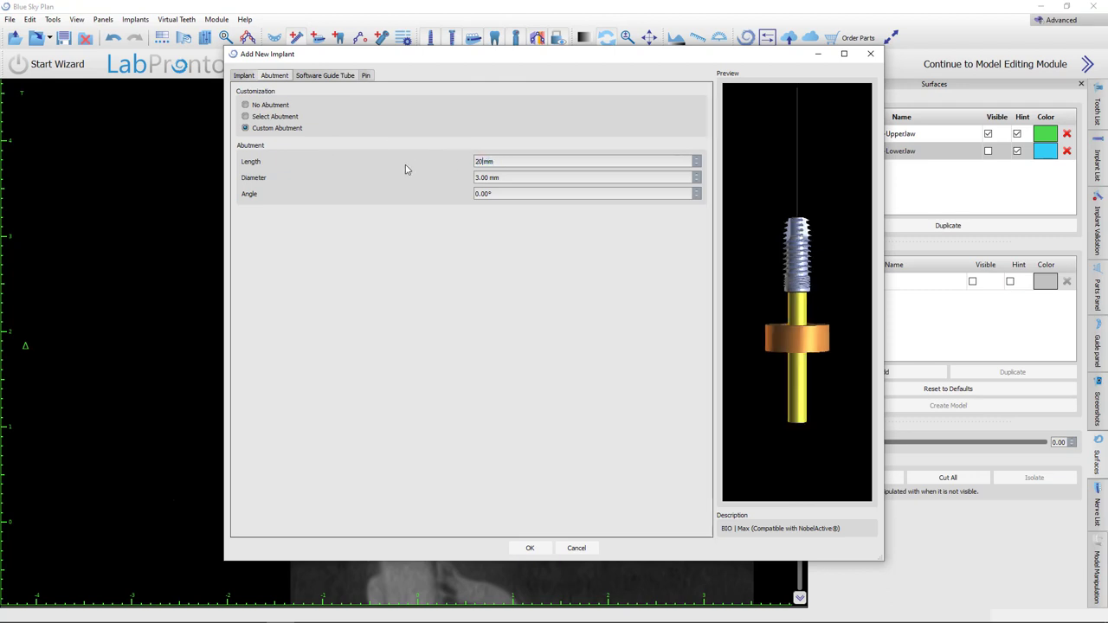
pyautogui.click(531, 549)
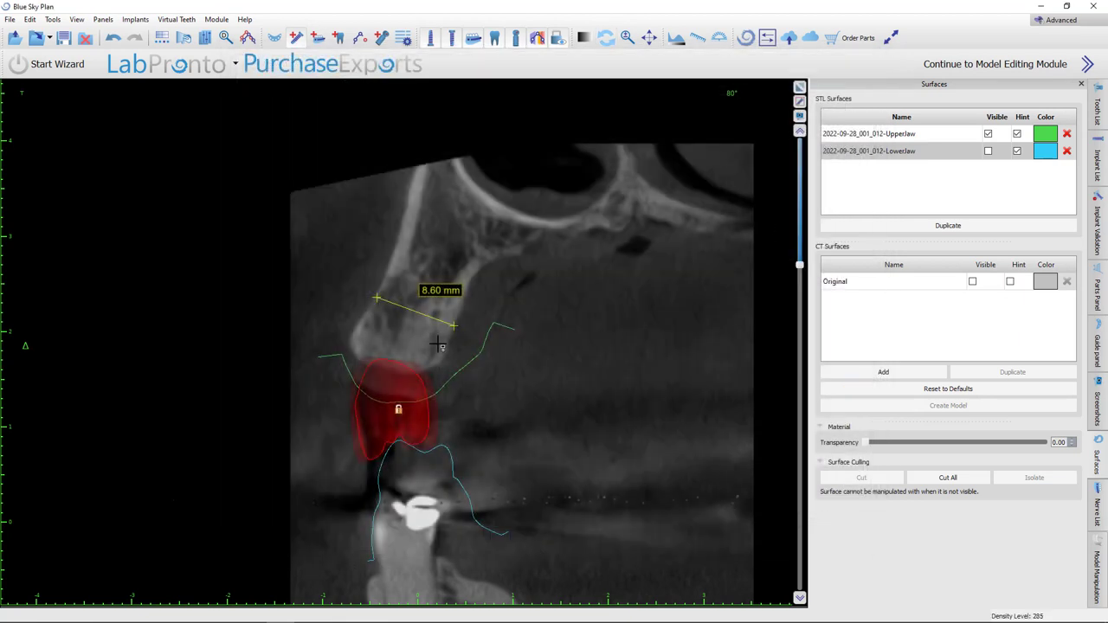
# - Place the implant in the bone above the virtual premolar and tilt its axis toward the crown in the 80° slice
pyautogui.click(424, 283)
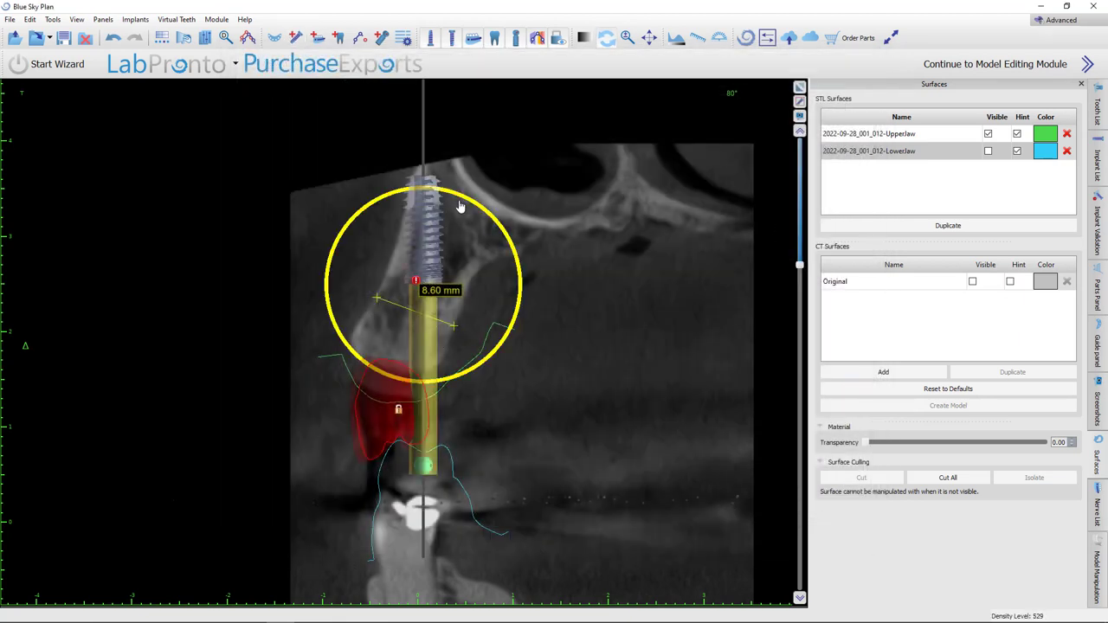
pyautogui.moveTo(465, 200); pyautogui.dragTo(489, 221)
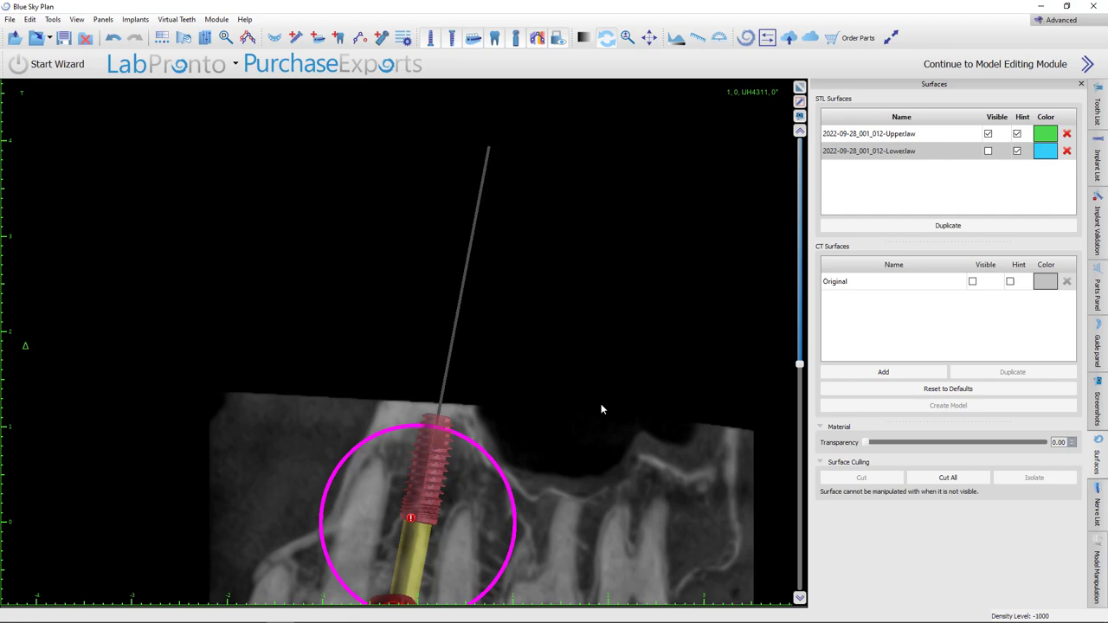
pyautogui.moveTo(600, 409); pyautogui.dragTo(622, 183, button='middle')
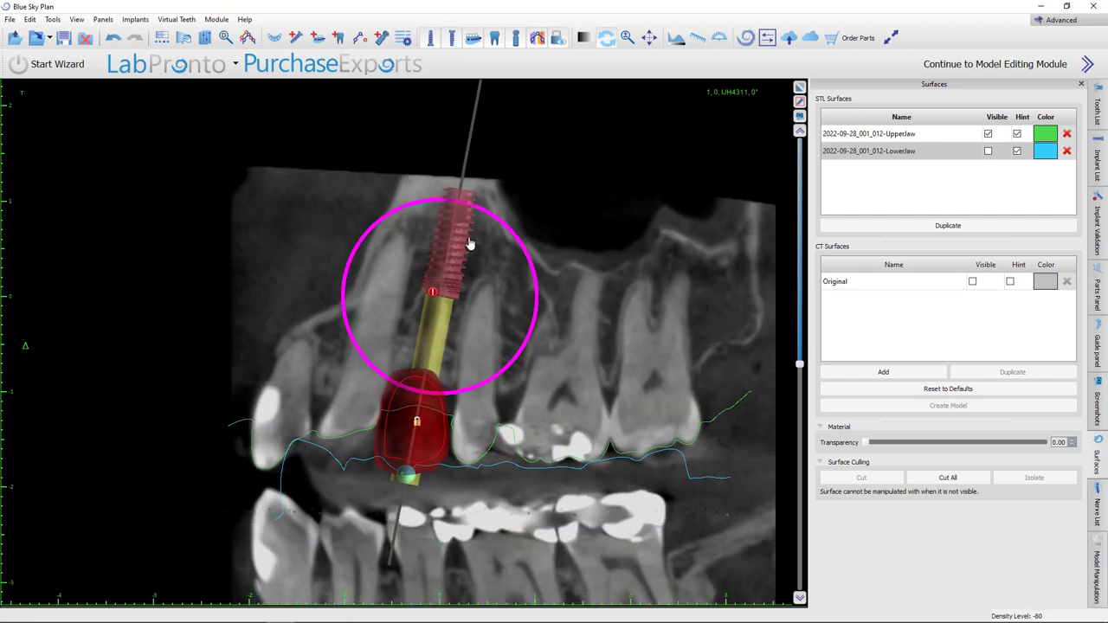
pyautogui.click(799, 88)
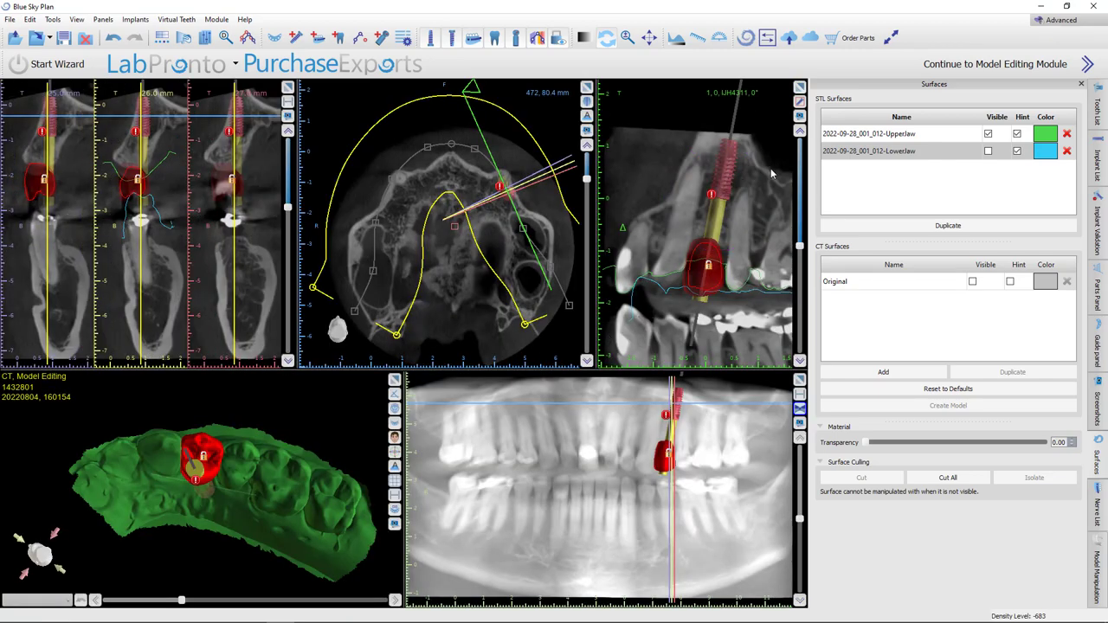
pyautogui.click(798, 87)
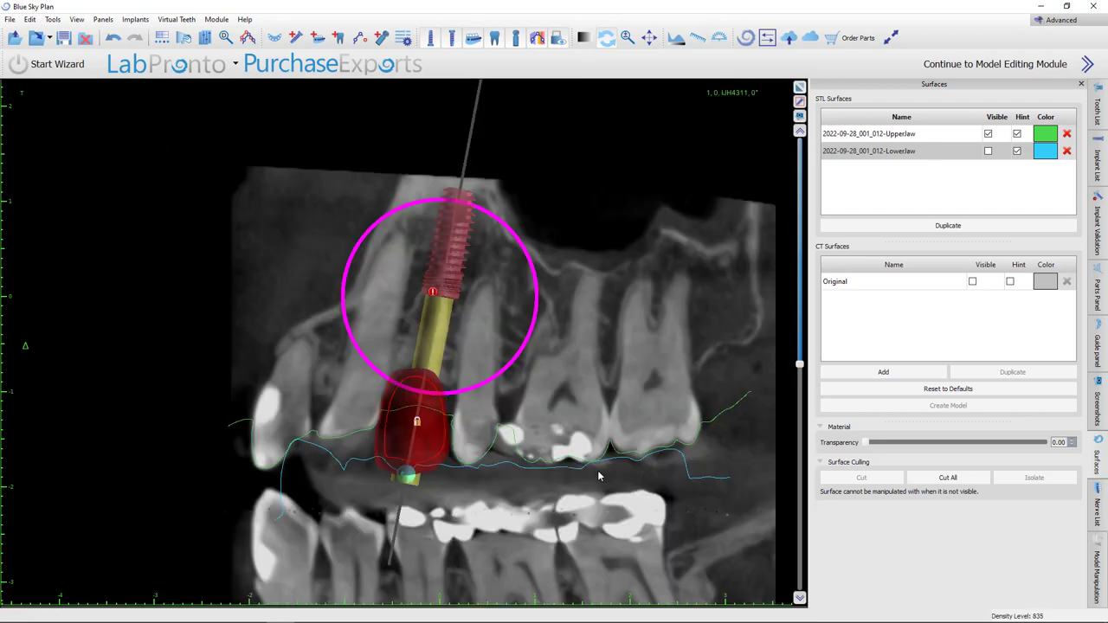
# - Move the implant down along its axis to just above the virtual premolar and fine-tune its placement between the neighbouring roots
pyautogui.scroll(5, 638, 321)
pyautogui.moveTo(469, 239); pyautogui.dragTo(445, 346)
pyautogui.moveTo(525, 174); pyautogui.dragTo(521, 174)
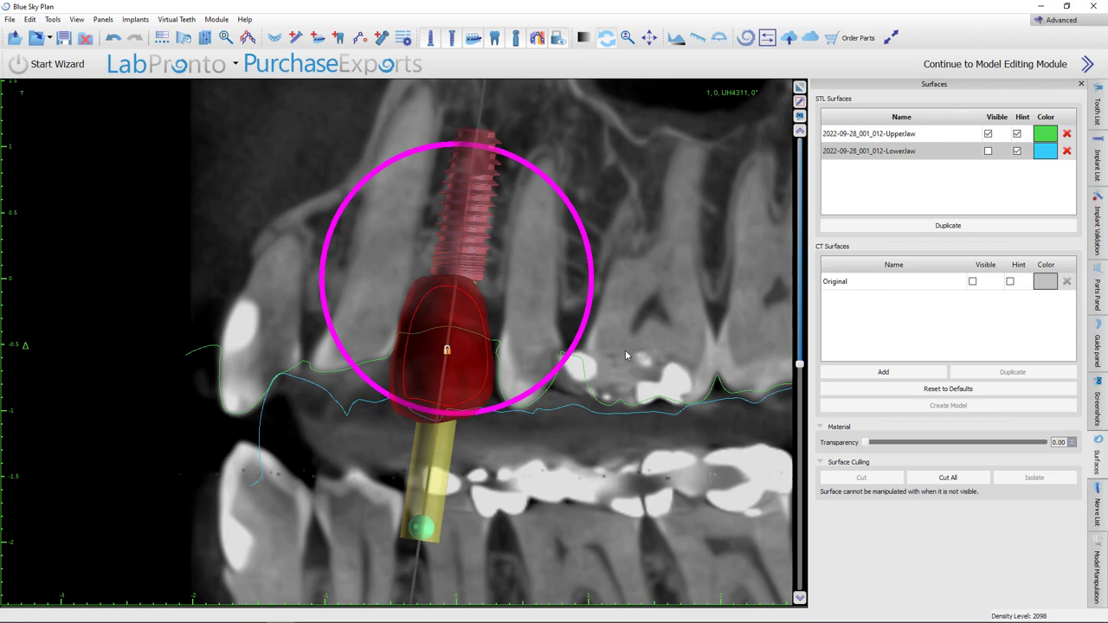
pyautogui.moveTo(474, 231); pyautogui.dragTo(478, 231)
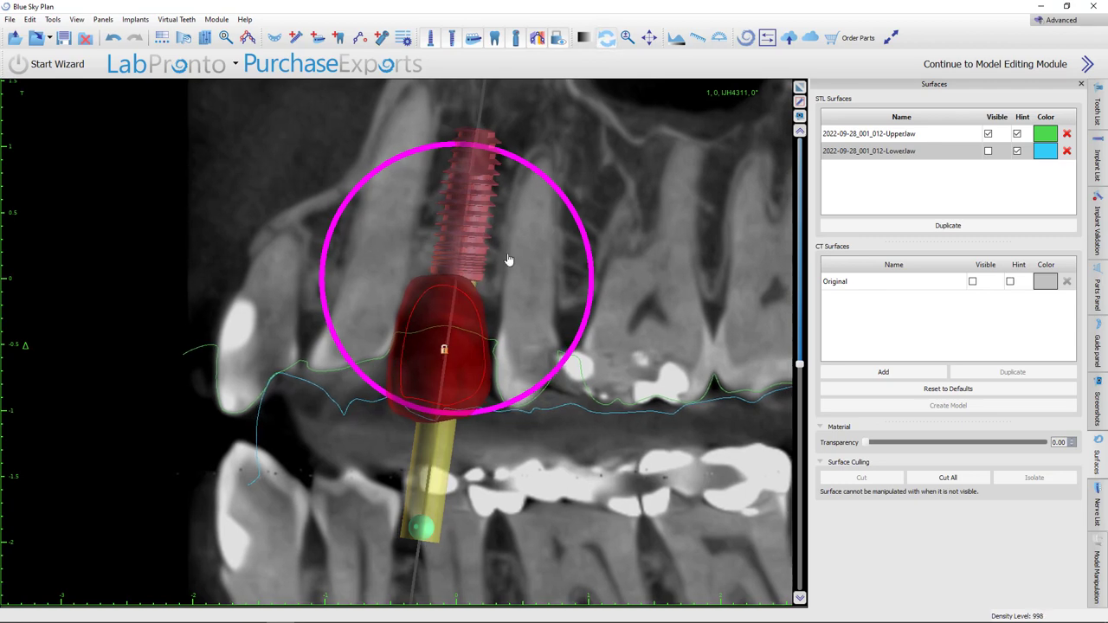
# - Tilt and shift the implant in the cross-sectional slice to fit it within the ridge and align it with the virtual premolar
pyautogui.scroll(7, 548, 313)
pyautogui.scroll(-1, 548, 308)
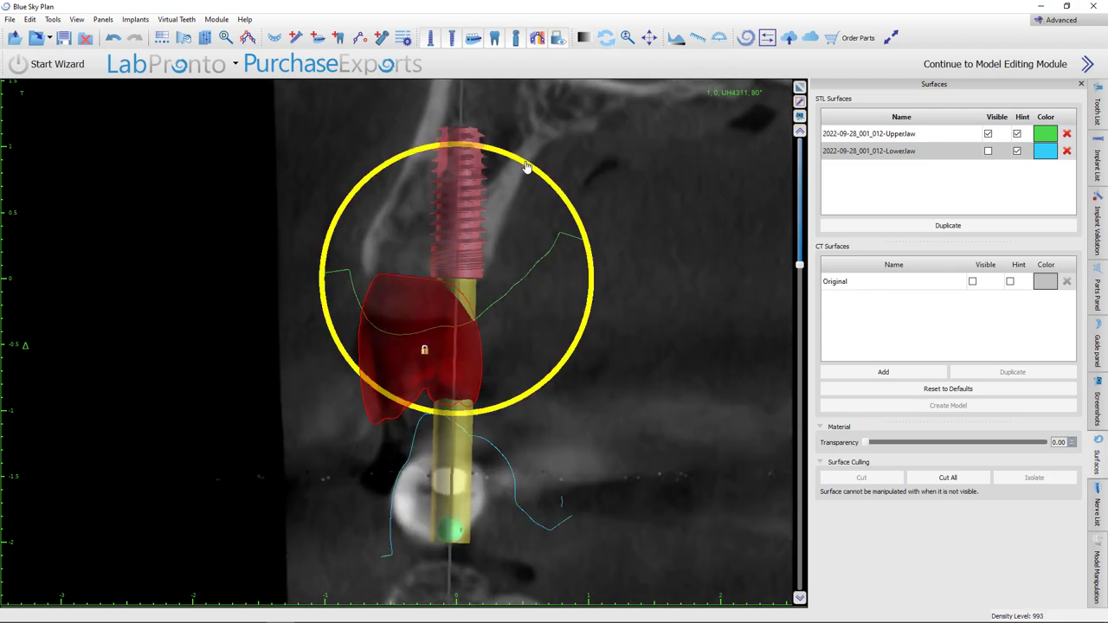
pyautogui.moveTo(528, 168); pyautogui.dragTo(543, 182)
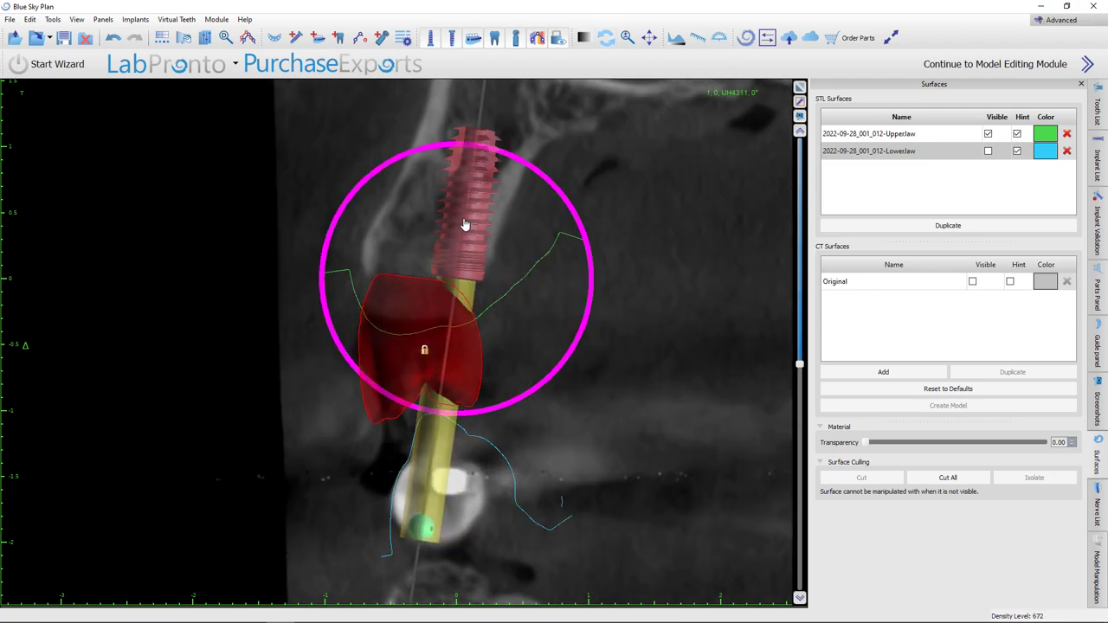
pyautogui.moveTo(465, 225); pyautogui.dragTo(447, 219)
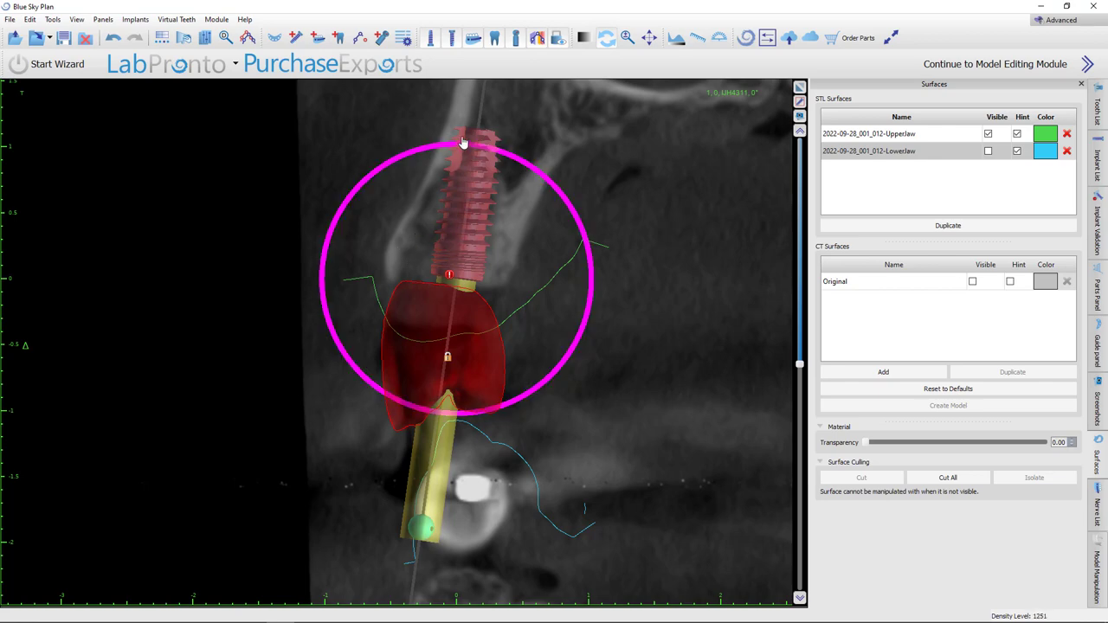
pyautogui.moveTo(534, 174); pyautogui.dragTo(540, 175)
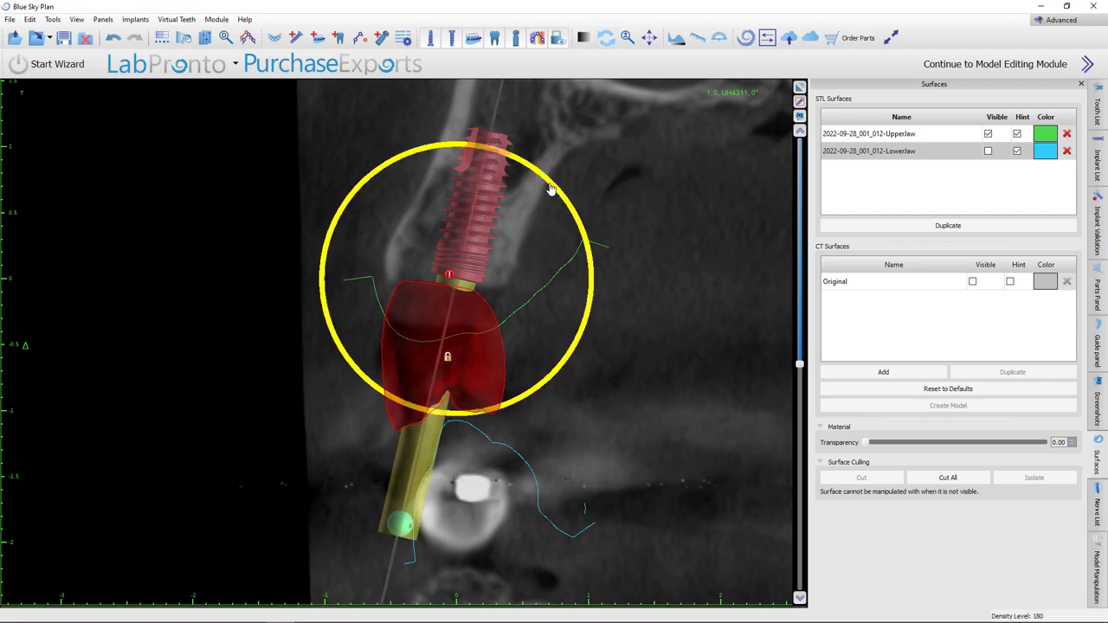
pyautogui.moveTo(550, 188); pyautogui.dragTo(549, 185)
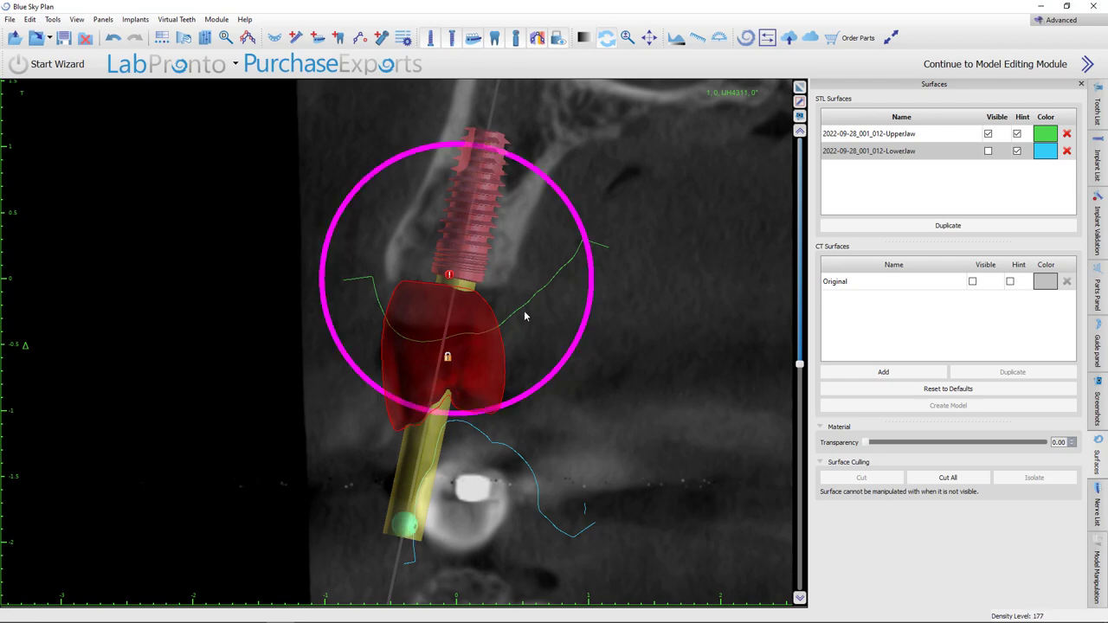
# - Rotate the oblique slice around the implant to check its position against the bone and adjacent roots, and restore the multi-view layout
pyautogui.scroll(-10, 517, 316)
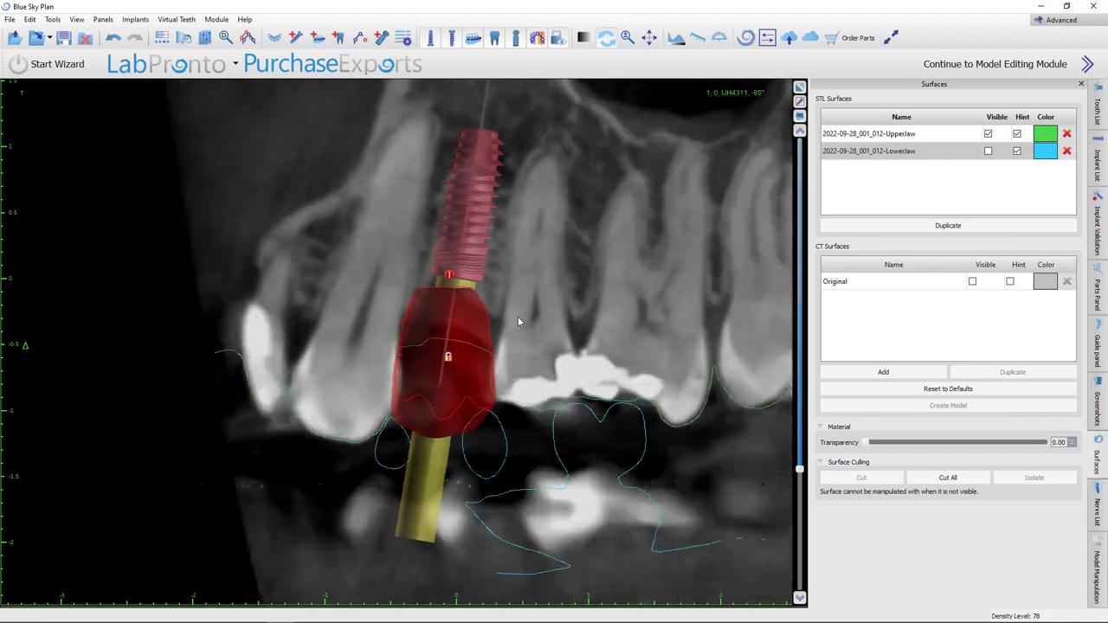
pyautogui.scroll(-2, 518, 319)
pyautogui.scroll(-5, 517, 318)
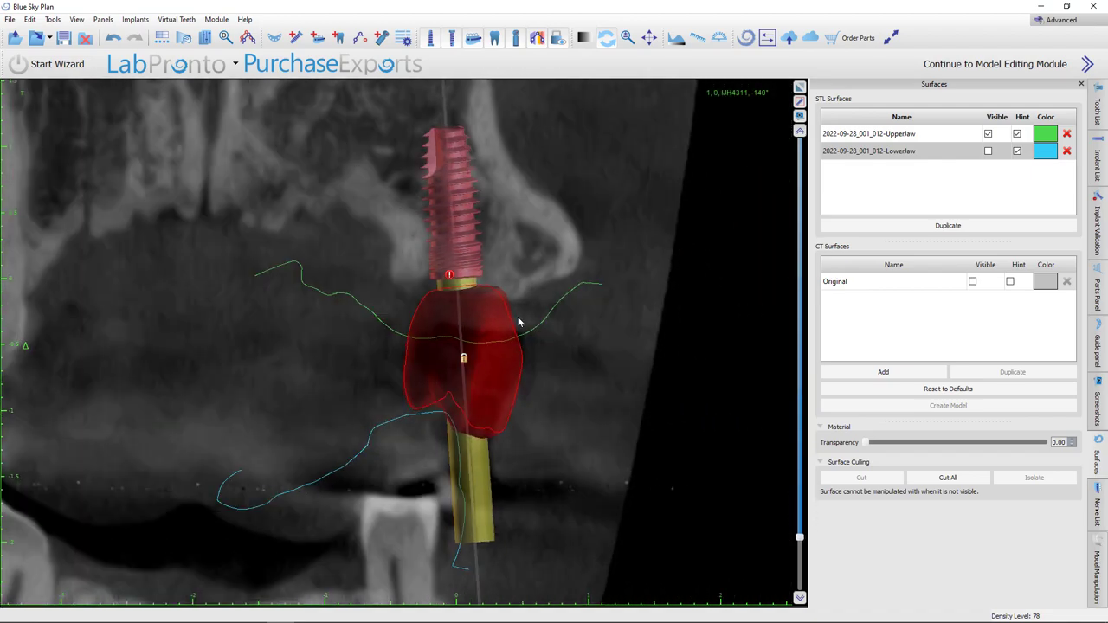
pyautogui.scroll(-6, 519, 321)
pyautogui.scroll(-6, 592, 295)
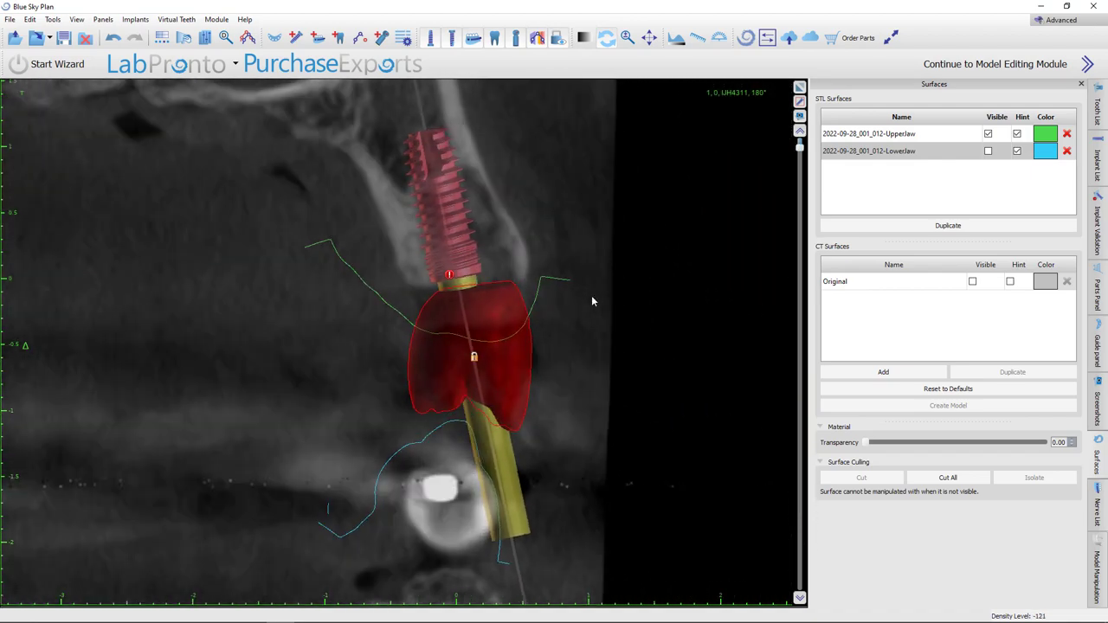
pyautogui.click(799, 100)
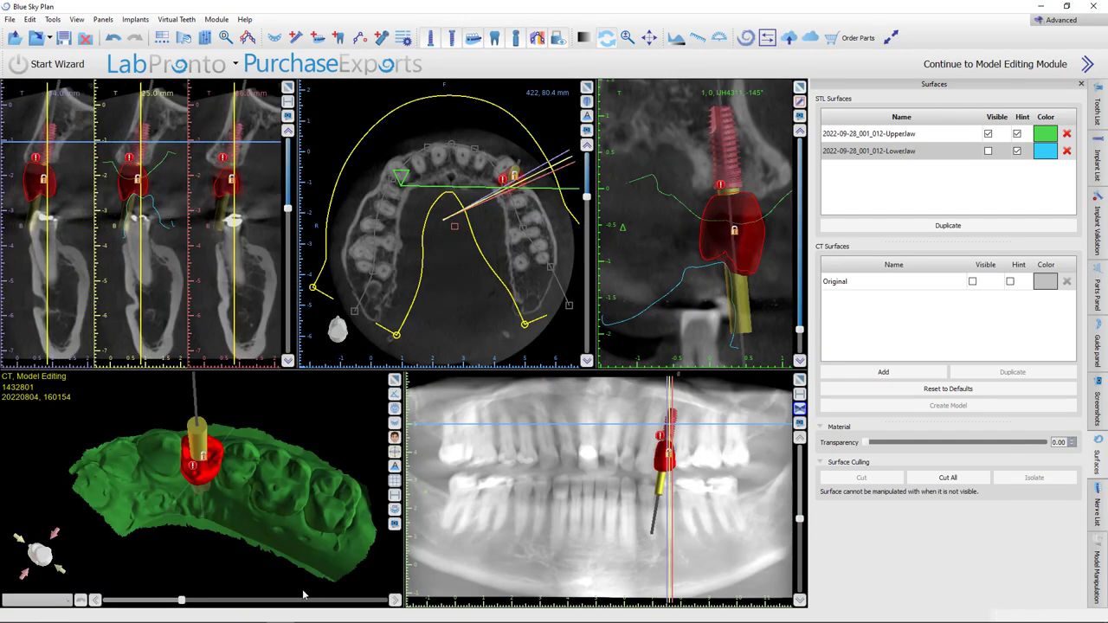
# - Enlarge the 3D view, inspect the implant's axis through the virtual premolar from several angles, and hide the virtual tooth
pyautogui.click(395, 381)
pyautogui.moveTo(371, 478); pyautogui.dragTo(403, 577)
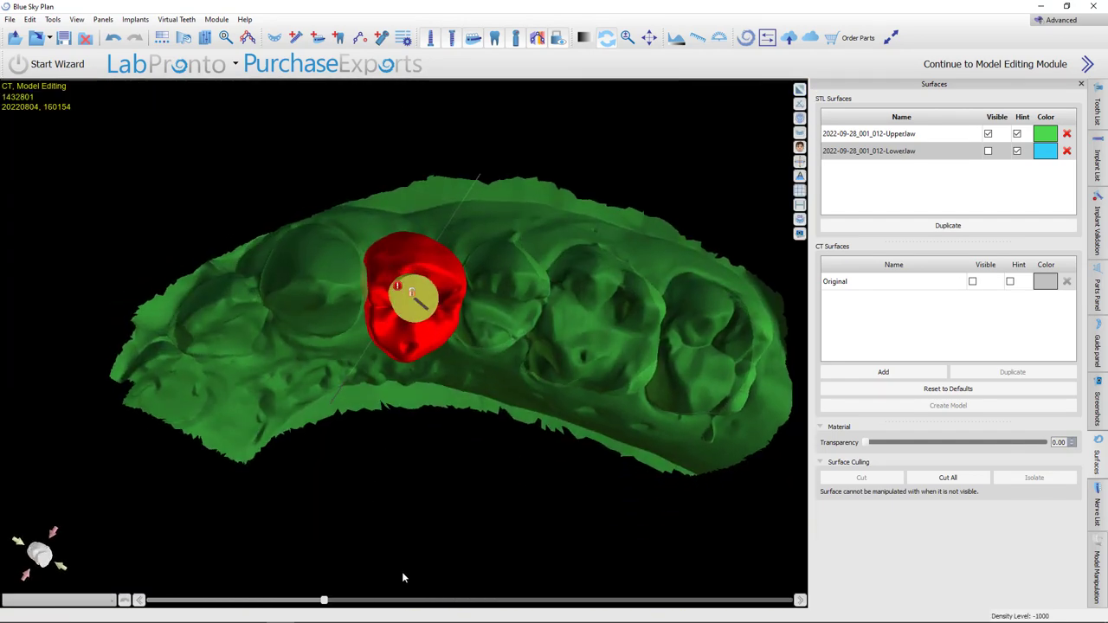
pyautogui.moveTo(407, 492); pyautogui.dragTo(466, 242)
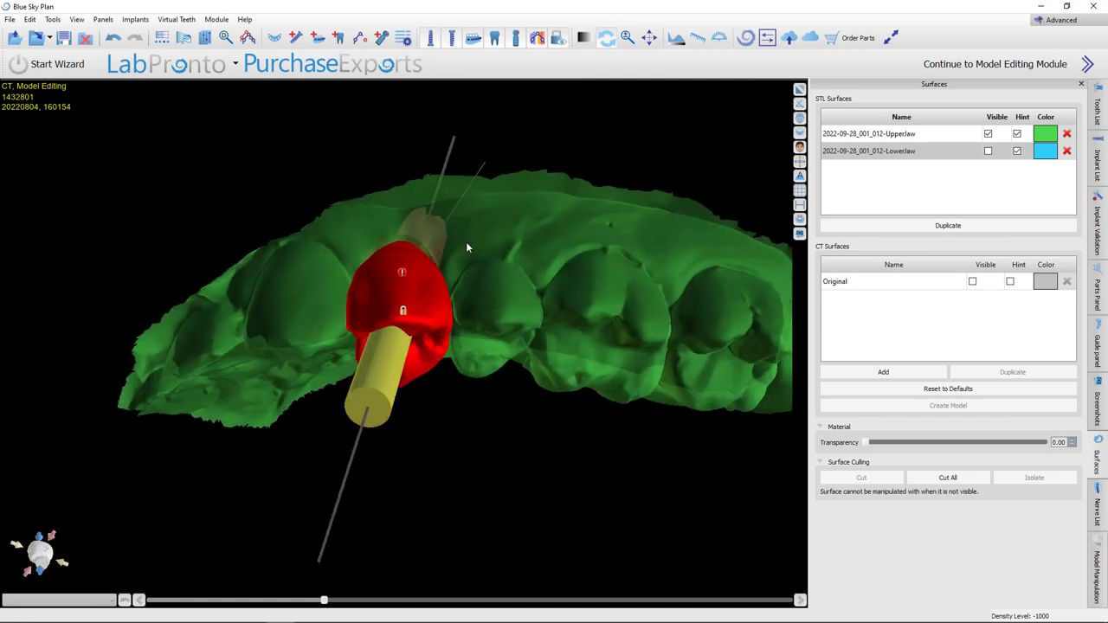
pyautogui.click(495, 40)
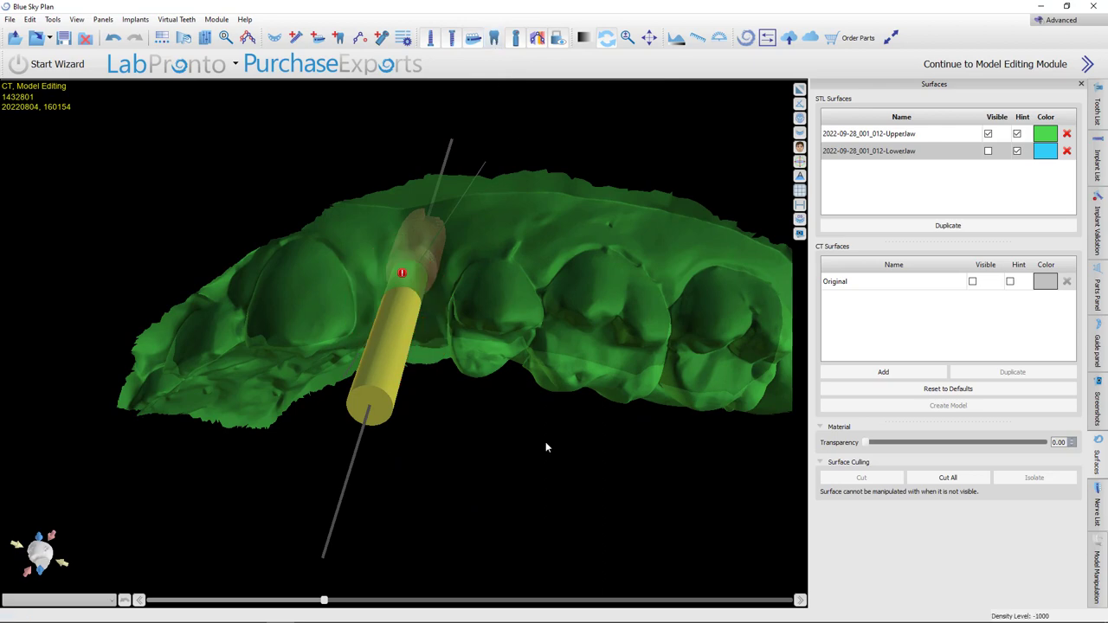
pyautogui.moveTo(545, 441); pyautogui.dragTo(663, 153)
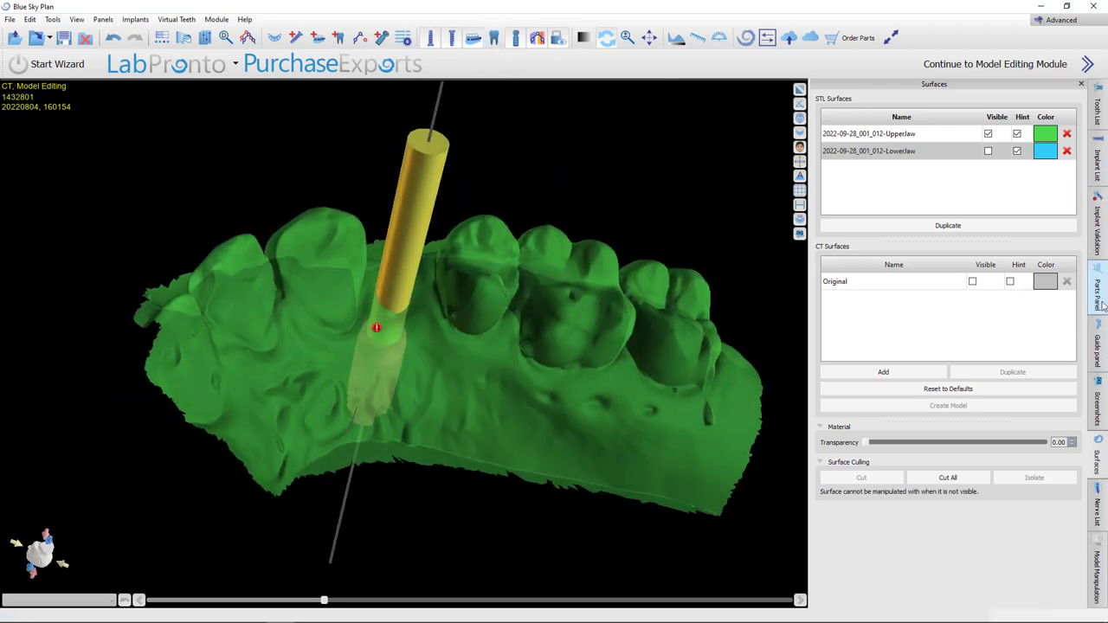
# - Show the implant's software guide tube and set the drill kit to Blue Sky Bio Fully Guided Surgical Kit
pyautogui.click(1100, 160)
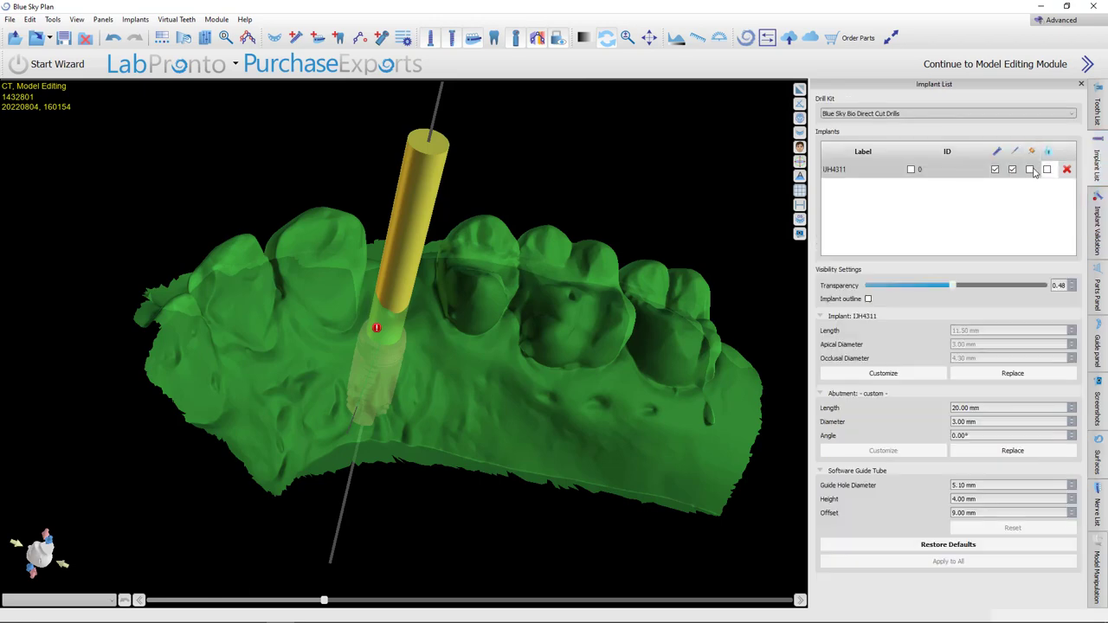
pyautogui.click(1029, 169)
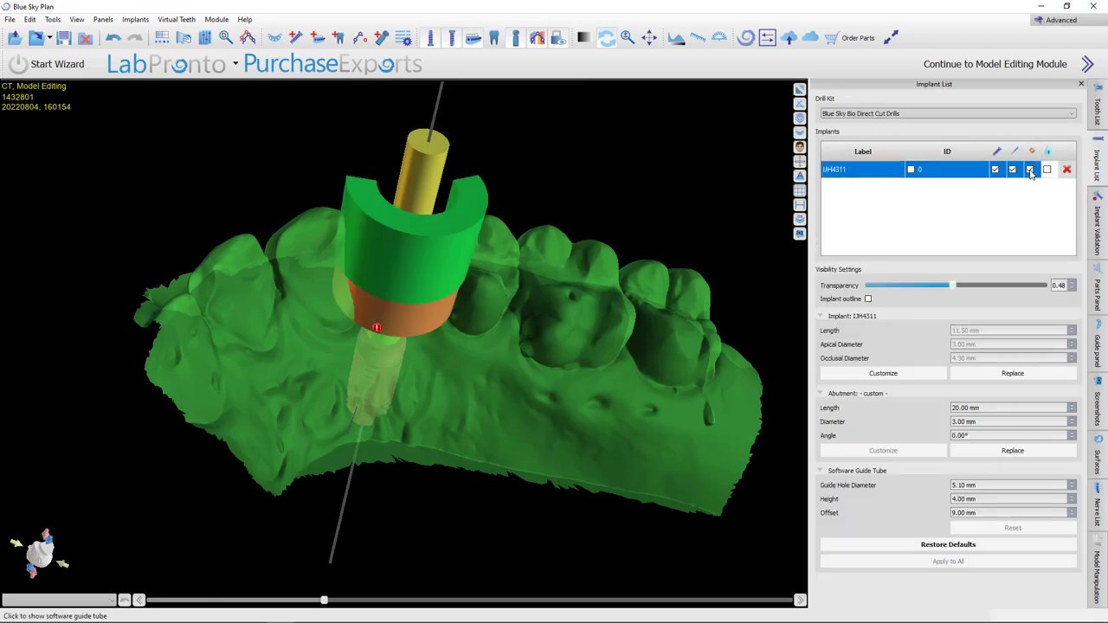
pyautogui.click(943, 114)
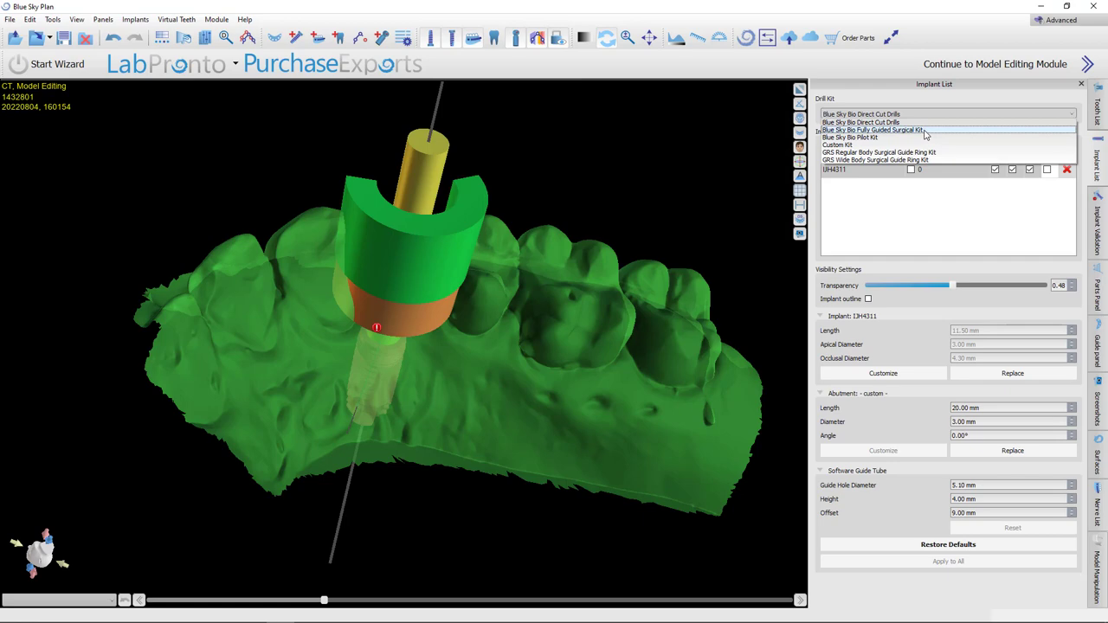
pyautogui.click(925, 130)
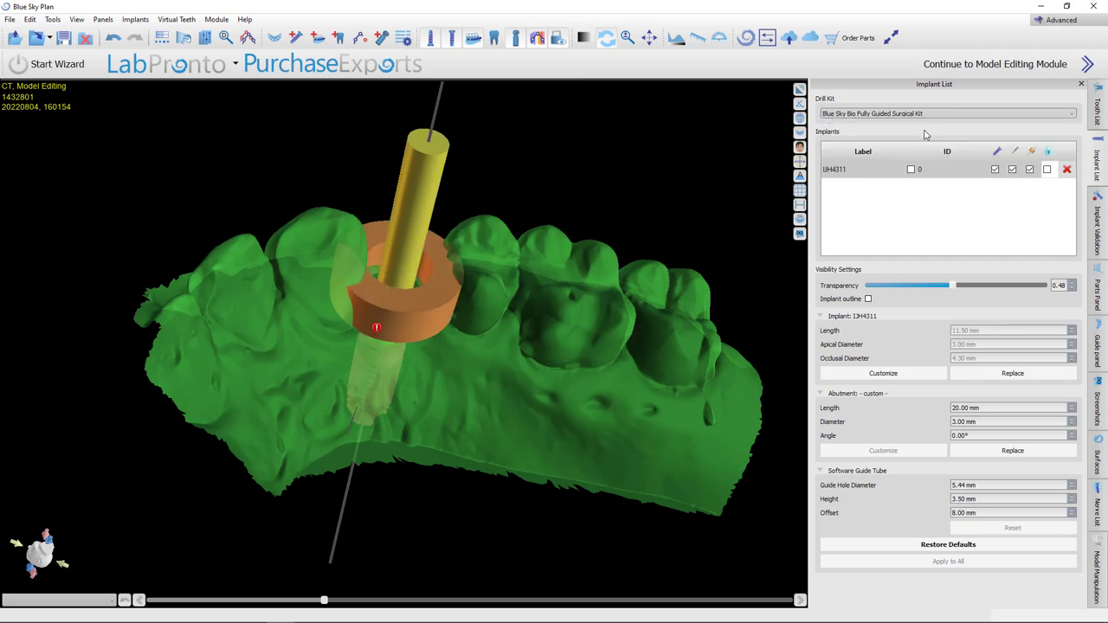
# - Select the implant in 3D and examine closely where its guide tube overlaps the neighbouring teeth
pyautogui.moveTo(498, 227); pyautogui.dragTo(505, 455)
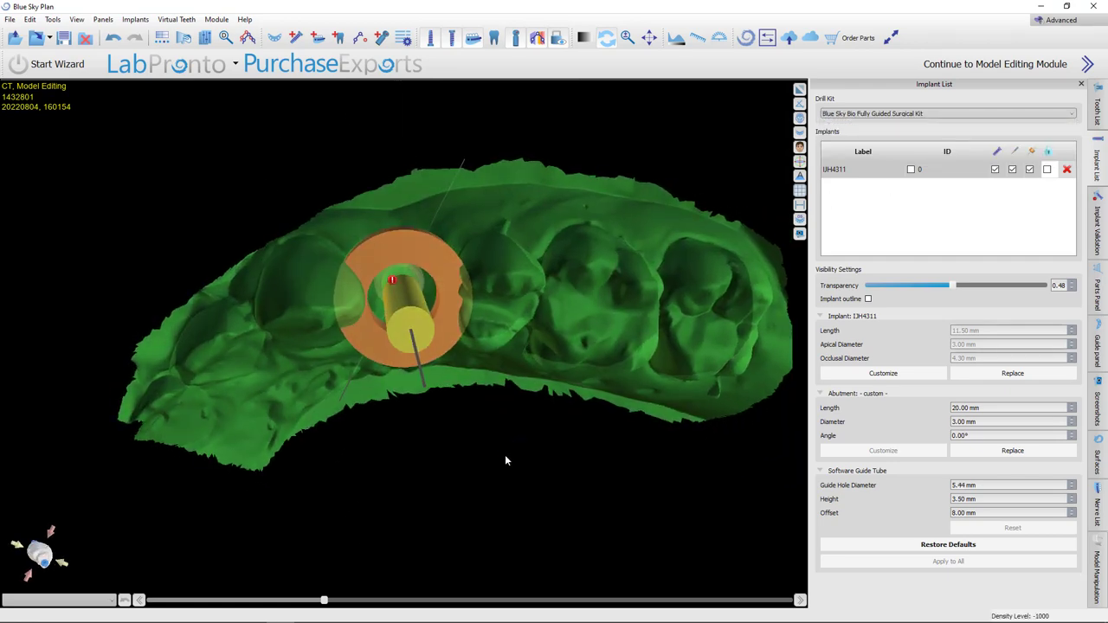
pyautogui.moveTo(515, 402); pyautogui.dragTo(446, 353)
pyautogui.click(446, 353)
pyautogui.scroll(5, 446, 353)
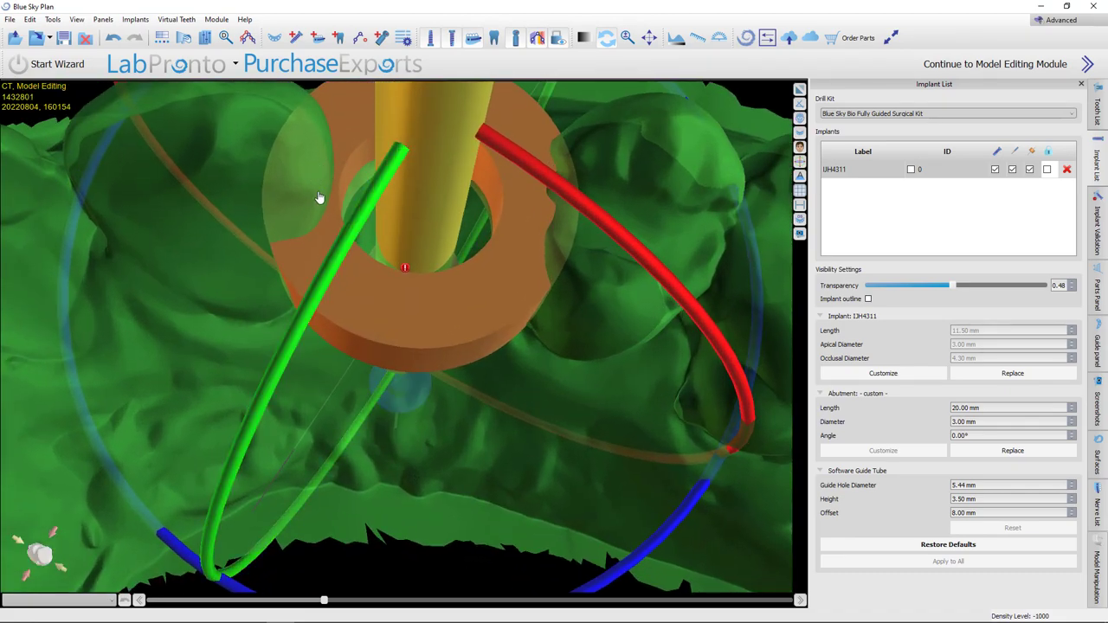
pyautogui.moveTo(404, 500); pyautogui.dragTo(402, 554)
pyautogui.moveTo(329, 210)
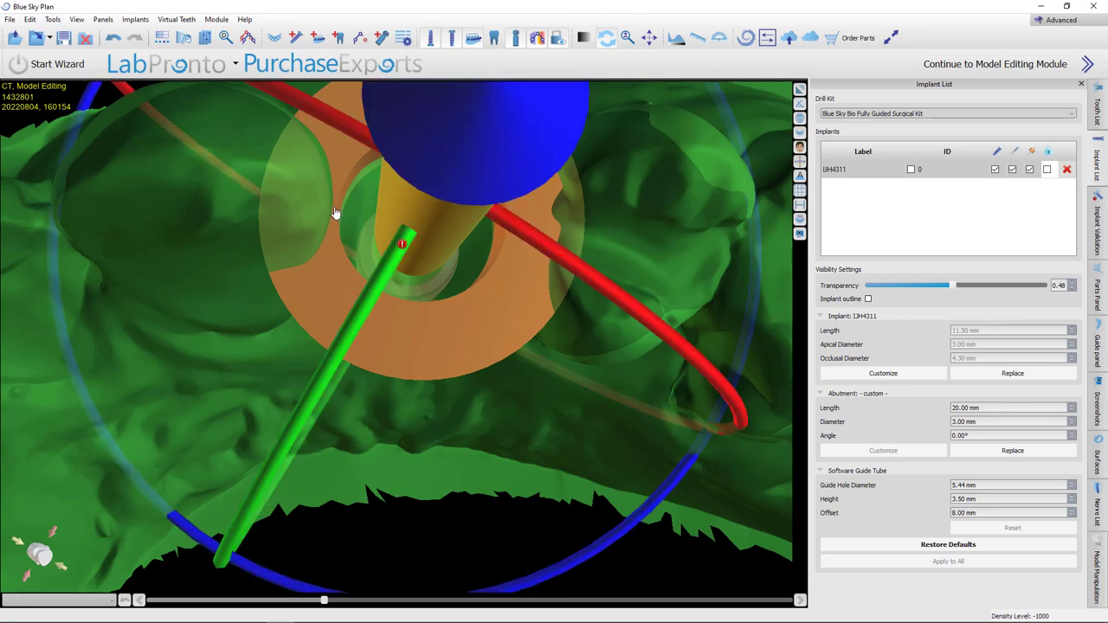
# - Deselect the implant in the 3D view and lock its planned position
pyautogui.moveTo(501, 244); pyautogui.dragTo(525, 443, button='right')
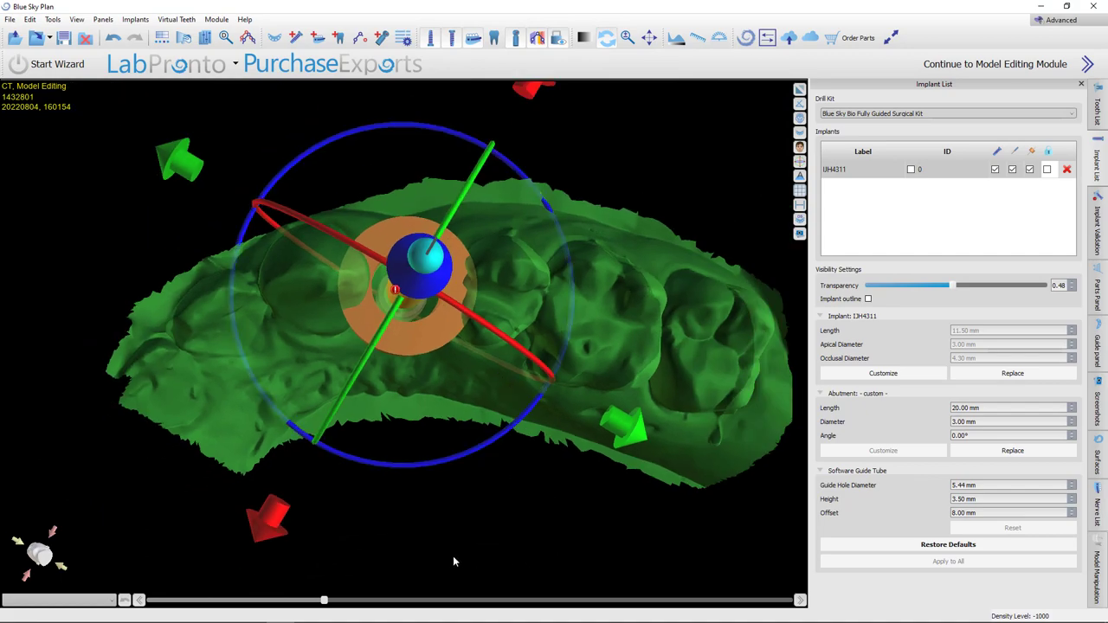
pyautogui.moveTo(453, 561); pyautogui.dragTo(459, 538)
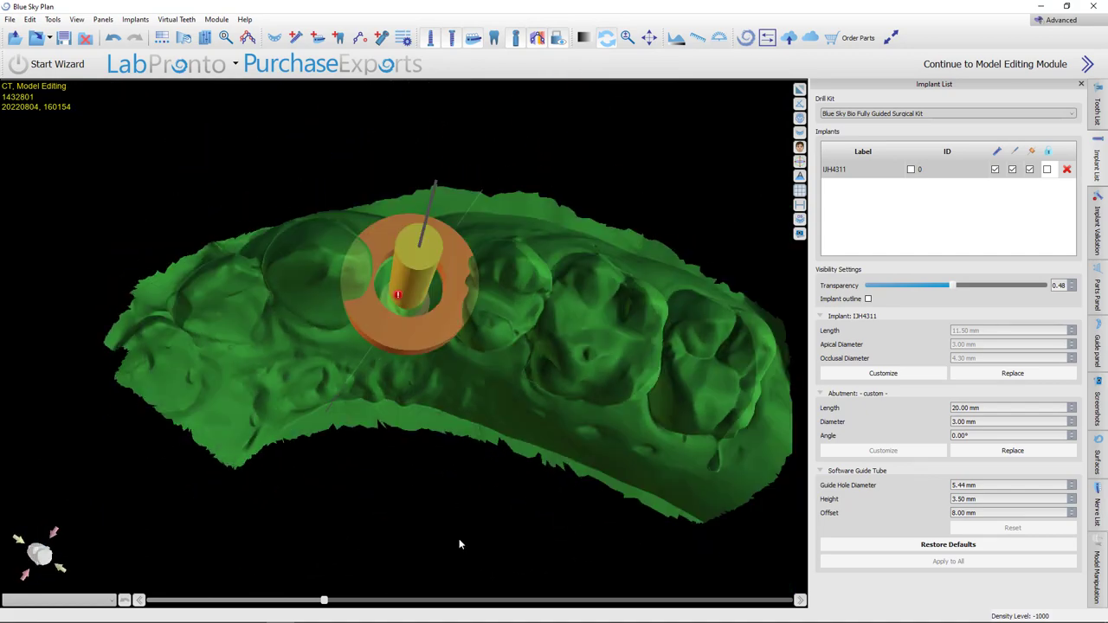
pyautogui.click(1045, 171)
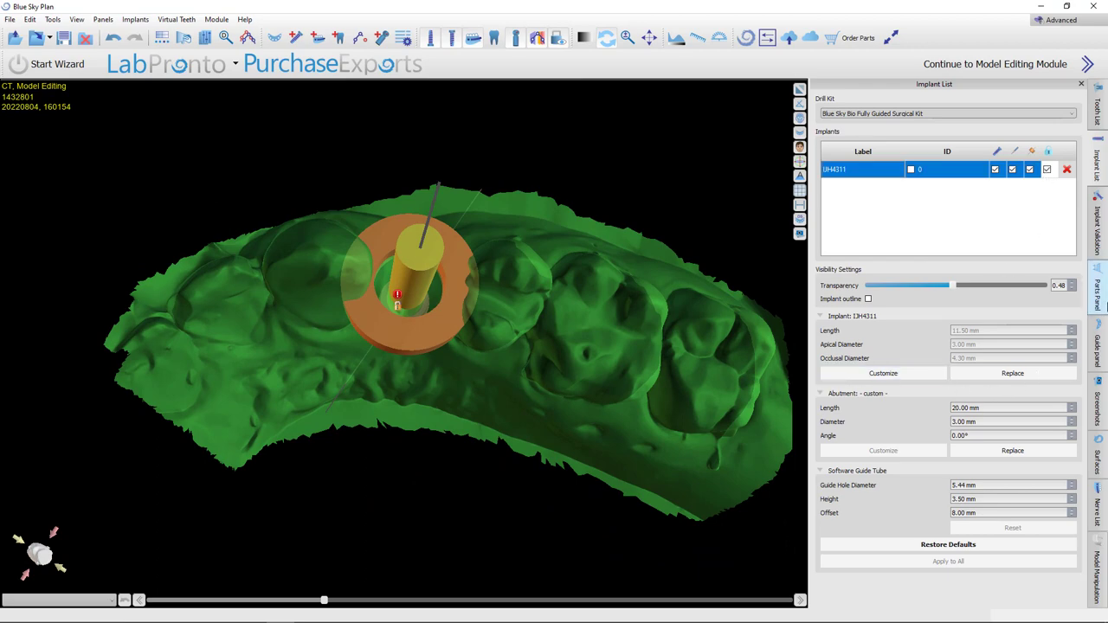
# - Start drawing the surgical guide curve on the upper jaw model, tracing the buccal side and front end of the anterior teeth
pyautogui.click(1102, 348)
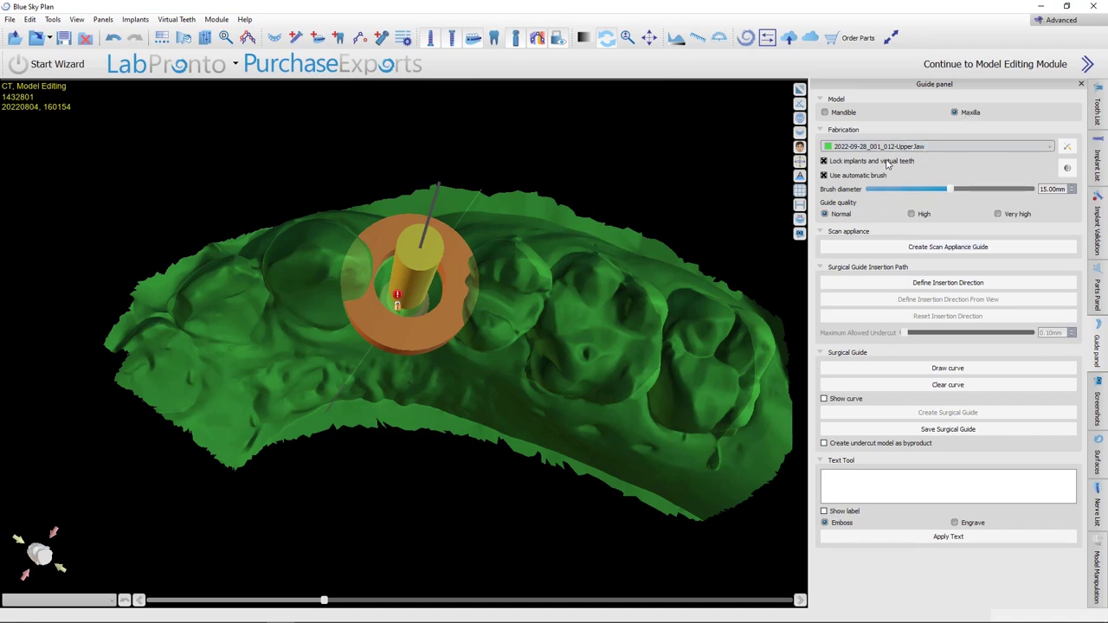
pyautogui.click(927, 368)
pyautogui.moveTo(207, 386); pyautogui.dragTo(370, 535)
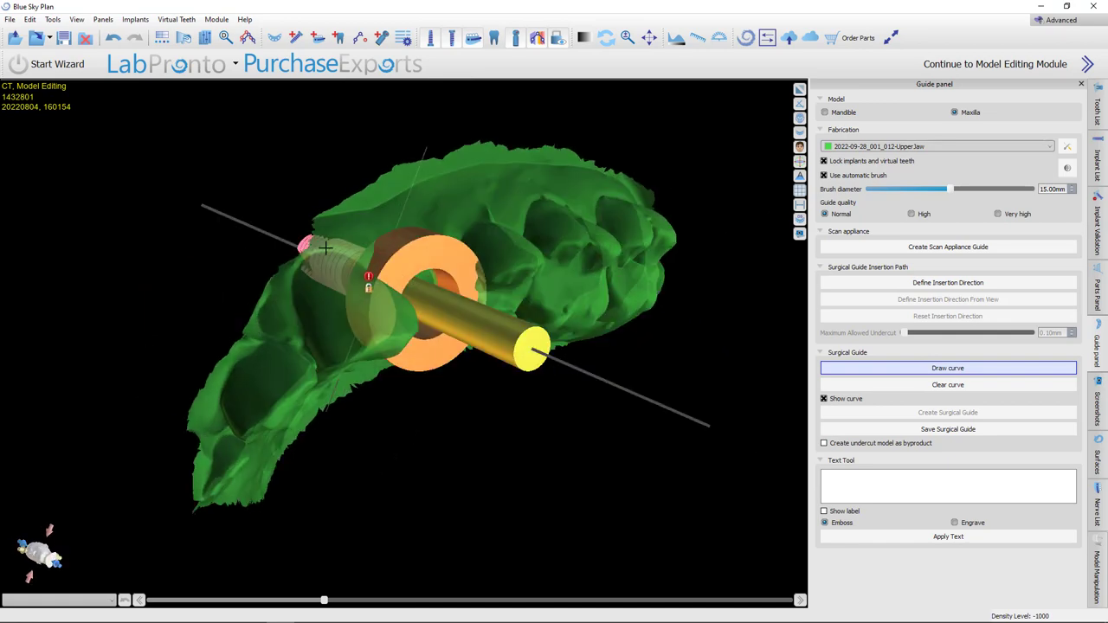
pyautogui.moveTo(312, 264)
pyautogui.mouseDown()
pyautogui.moveTo(263, 339)
pyautogui.moveTo(238, 405)
pyautogui.mouseUp()
pyautogui.moveTo(232, 451); pyautogui.dragTo(238, 460)
pyautogui.moveTo(415, 504); pyautogui.dragTo(177, 299)
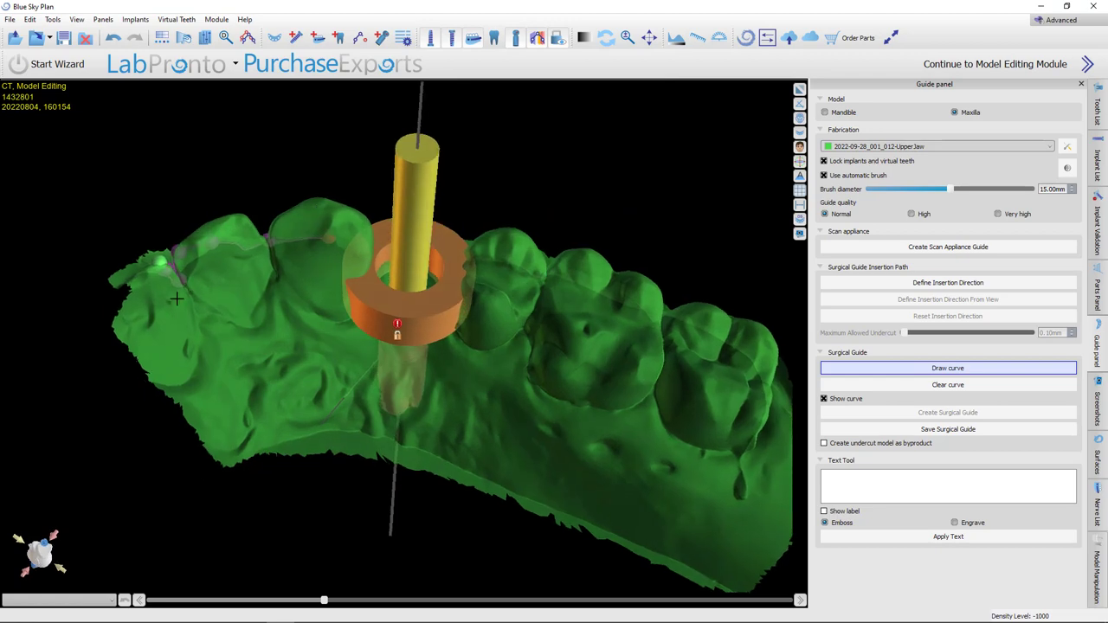
# - Continue the guide curve along the palate, around the last molar and back along the buccal side, closing it at its starting point
pyautogui.moveTo(190, 355)
pyautogui.mouseDown()
pyautogui.moveTo(340, 382)
pyautogui.moveTo(699, 481)
pyautogui.moveTo(787, 436)
pyautogui.moveTo(130, 433)
pyautogui.mouseUp()
pyautogui.moveTo(678, 392)
pyautogui.mouseDown()
pyautogui.moveTo(673, 272)
pyautogui.moveTo(581, 453)
pyautogui.moveTo(96, 475)
pyautogui.moveTo(248, 465)
pyautogui.moveTo(383, 390)
pyautogui.moveTo(478, 312)
pyautogui.mouseUp()
pyautogui.moveTo(398, 431)
pyautogui.mouseDown()
pyautogui.moveTo(375, 425)
pyautogui.moveTo(406, 395)
pyautogui.mouseUp()
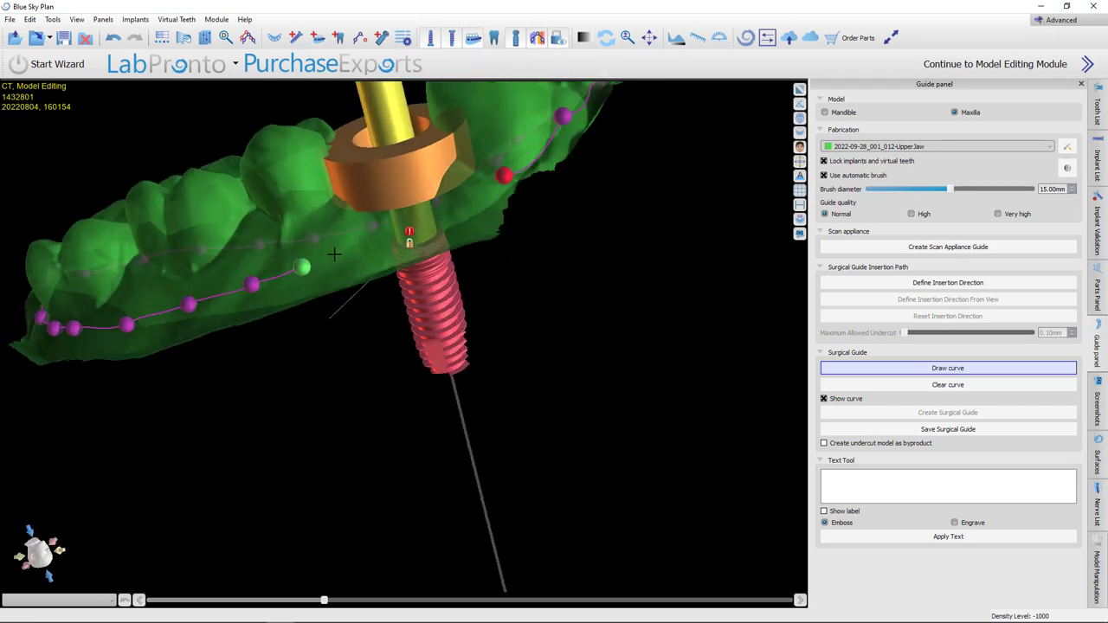
pyautogui.moveTo(349, 251)
pyautogui.mouseDown()
pyautogui.moveTo(513, 211)
pyautogui.moveTo(504, 182)
pyautogui.mouseUp()
pyautogui.click(504, 179)
pyautogui.moveTo(520, 259); pyautogui.dragTo(561, 395)
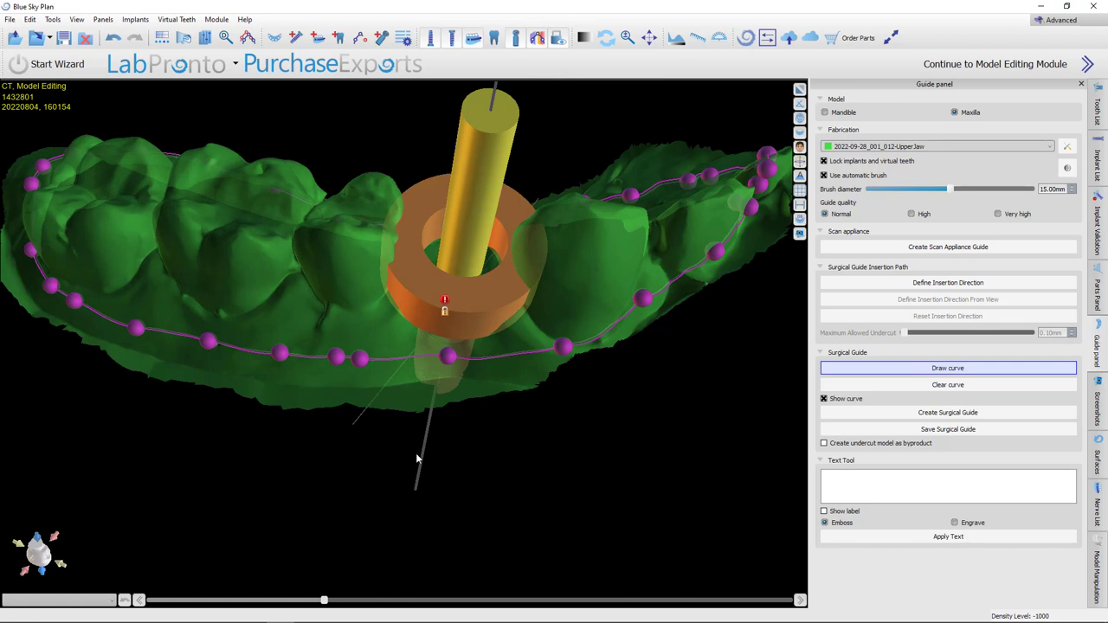
# - Finish the guide curve and add an inspection window box over the posterior teeth
pyautogui.moveTo(416, 455); pyautogui.dragTo(468, 605, button='right')
pyautogui.moveTo(410, 407); pyautogui.dragTo(437, 227)
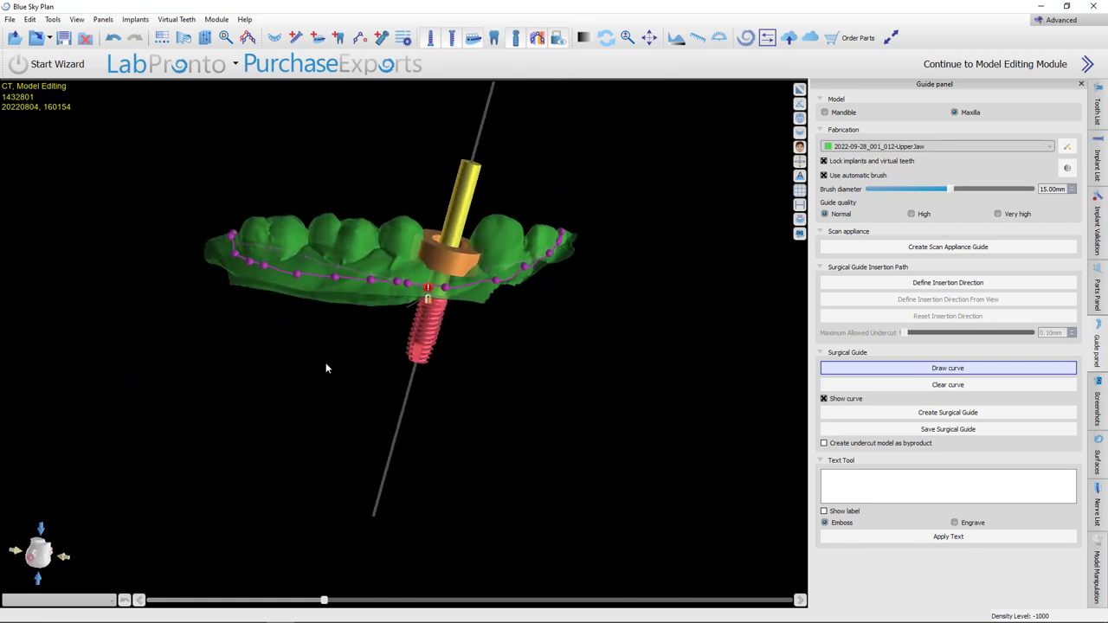
pyautogui.moveTo(326, 368); pyautogui.dragTo(340, 427, button='middle')
pyautogui.moveTo(340, 426); pyautogui.dragTo(328, 364, button='right')
pyautogui.rightClick(329, 271)
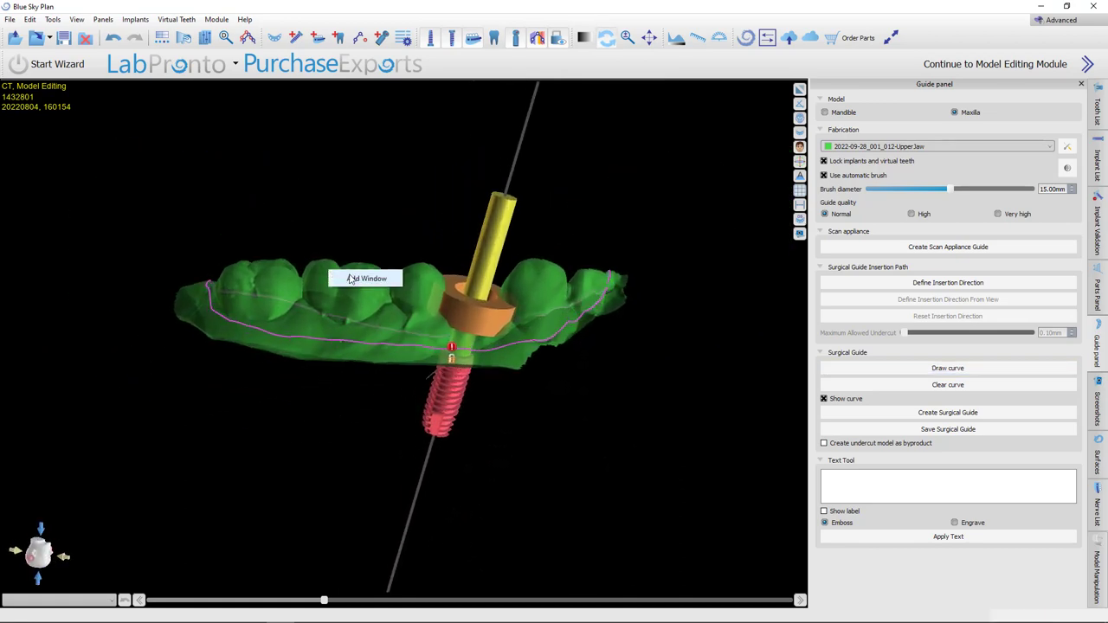
pyautogui.click(350, 277)
pyautogui.click(353, 286)
pyautogui.moveTo(333, 179); pyautogui.dragTo(334, 146)
pyautogui.moveTo(64, 202); pyautogui.dragTo(462, 557)
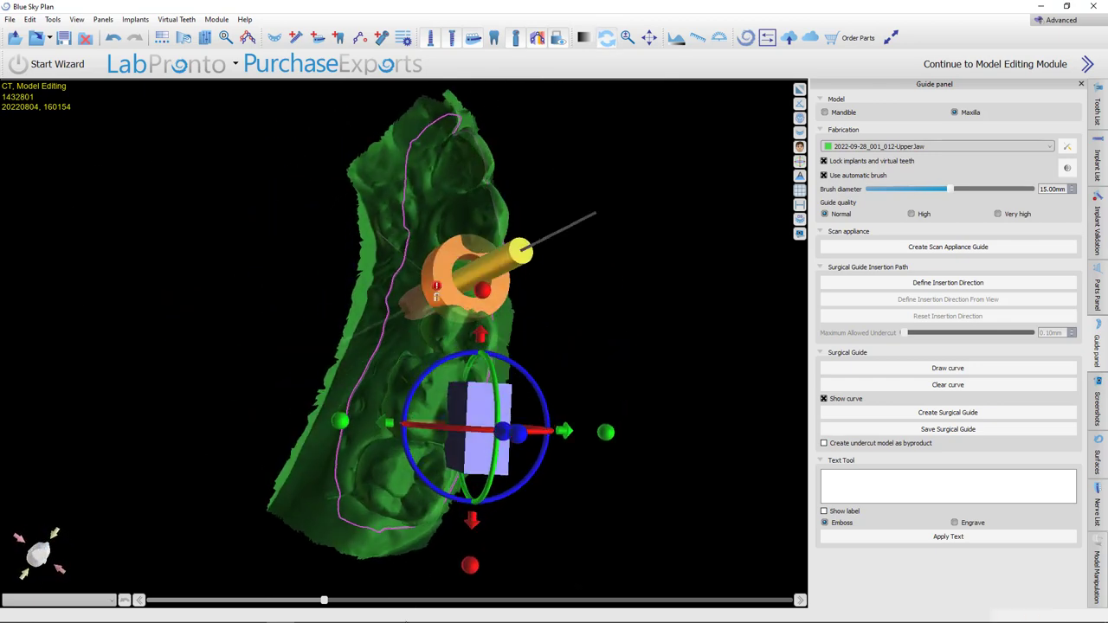
# - Rotate the window box in line with the molars, shorten it lengthwise, shift it over the buccal cusps and adjust its width
pyautogui.moveTo(617, 448); pyautogui.dragTo(547, 410)
pyautogui.moveTo(471, 435)
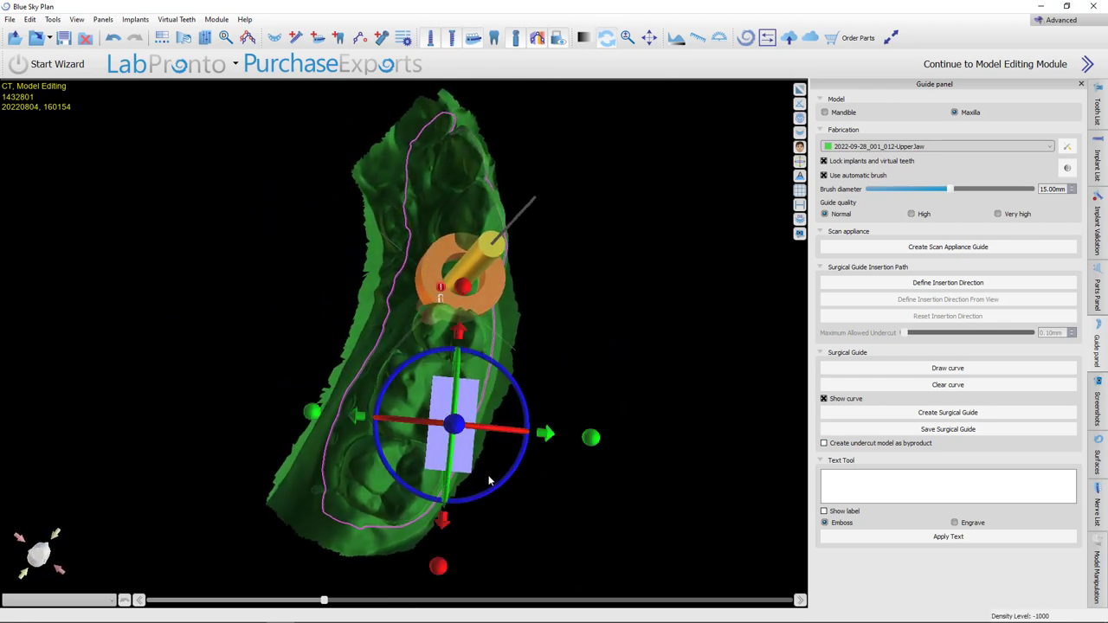
pyautogui.moveTo(492, 497); pyautogui.dragTo(465, 500)
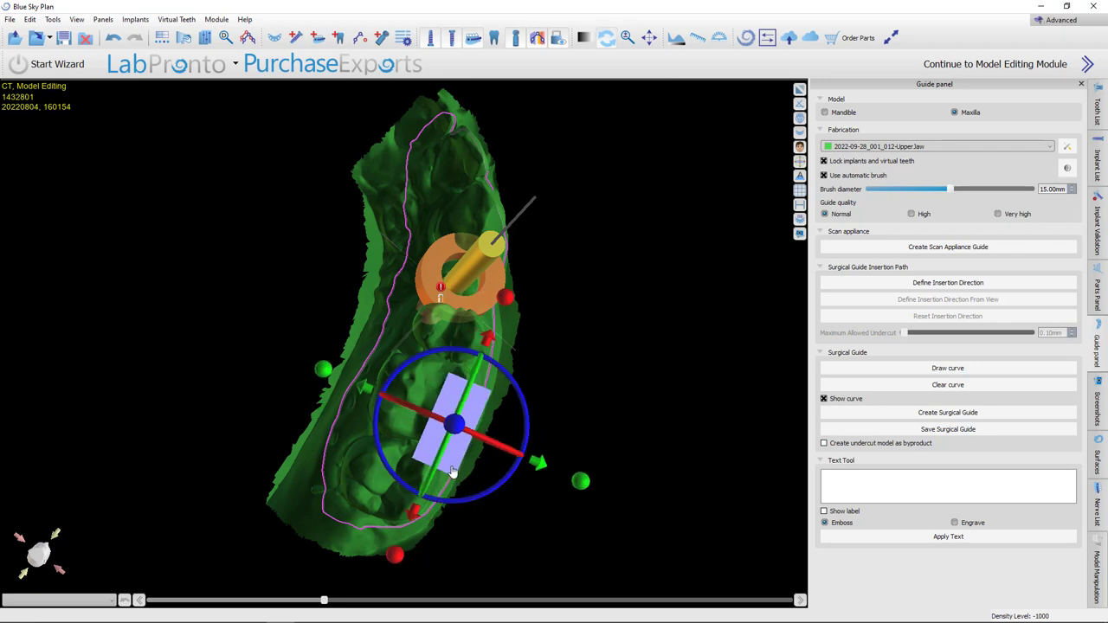
pyautogui.moveTo(503, 304); pyautogui.dragTo(495, 330)
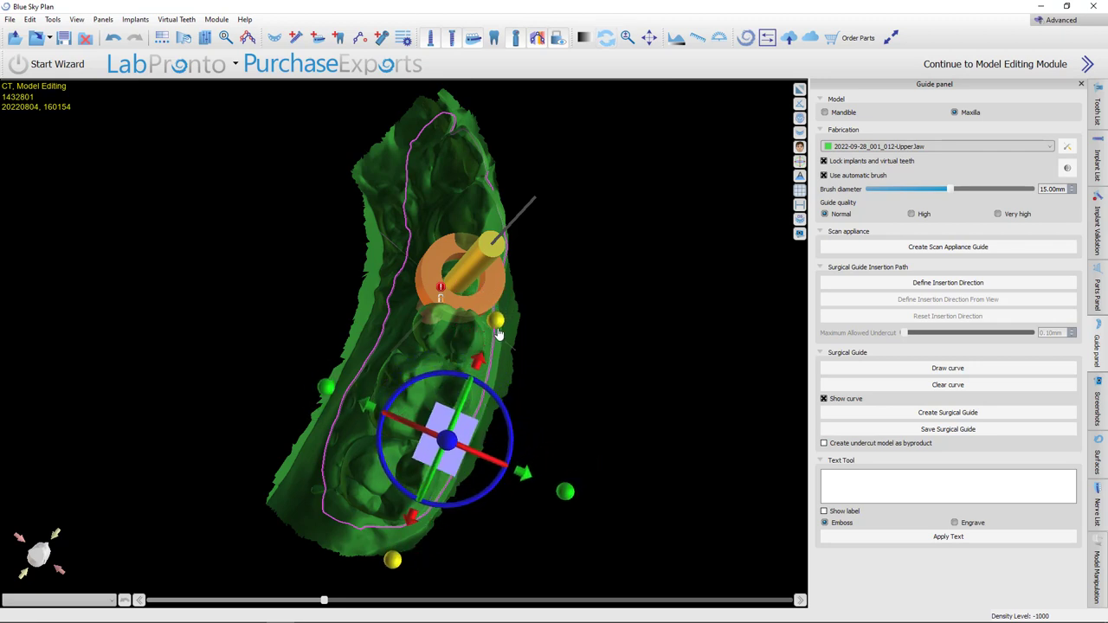
pyautogui.moveTo(468, 426); pyautogui.dragTo(456, 435)
pyautogui.moveTo(551, 502); pyautogui.dragTo(592, 518)
# - Check the window box from the side and create the surgical guide from the curve
pyautogui.moveTo(528, 568); pyautogui.dragTo(187, 432)
pyautogui.moveTo(636, 539); pyautogui.dragTo(465, 323)
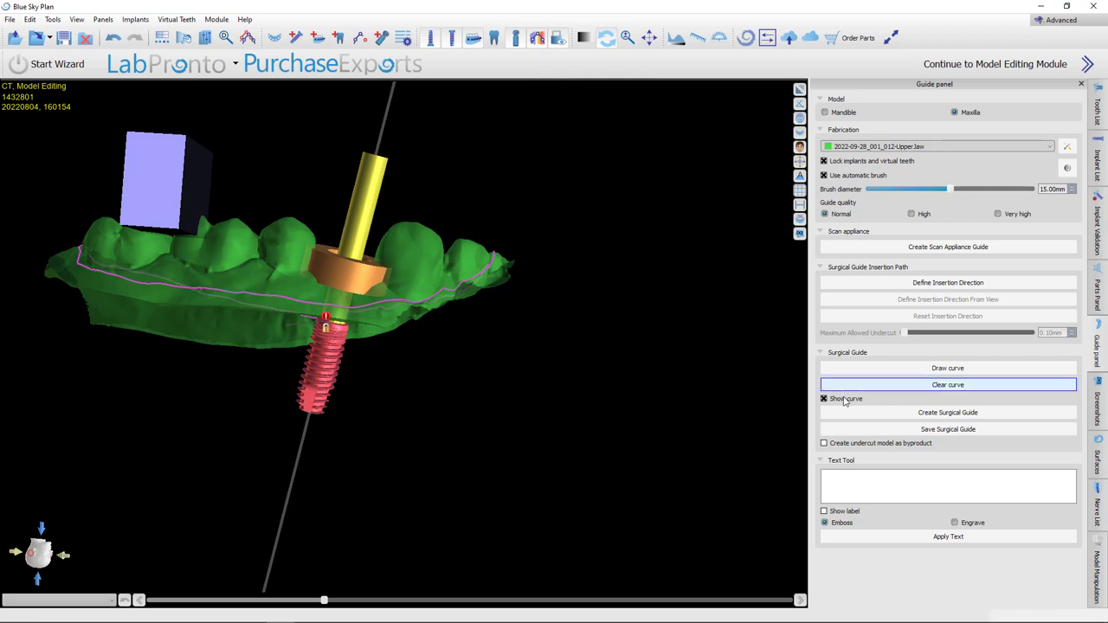
pyautogui.click(899, 415)
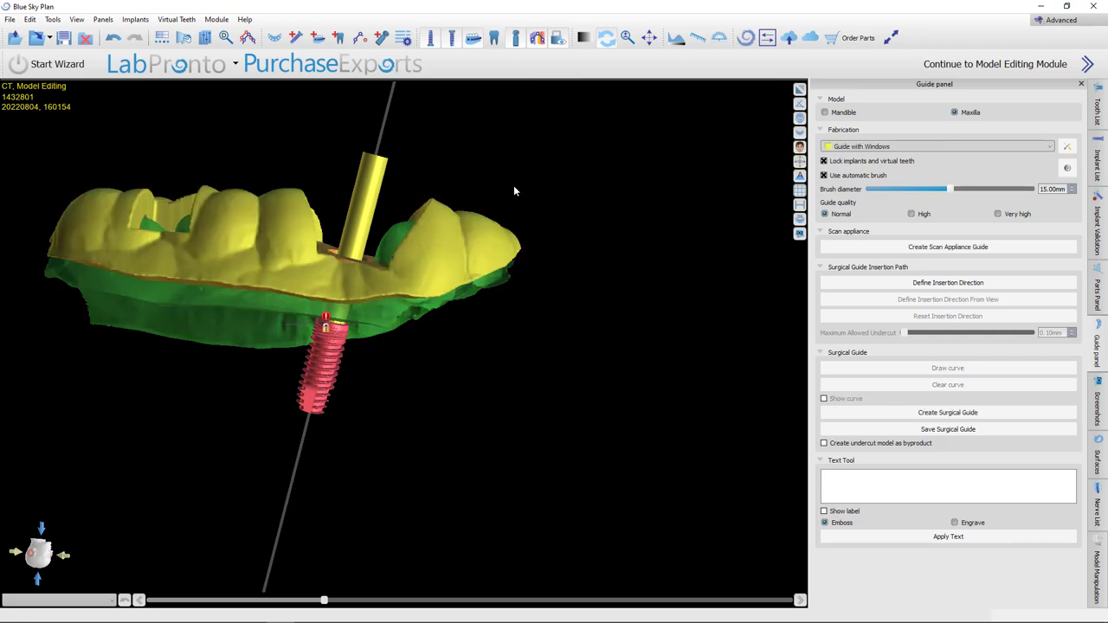
pyautogui.moveTo(450, 468); pyautogui.dragTo(731, 535)
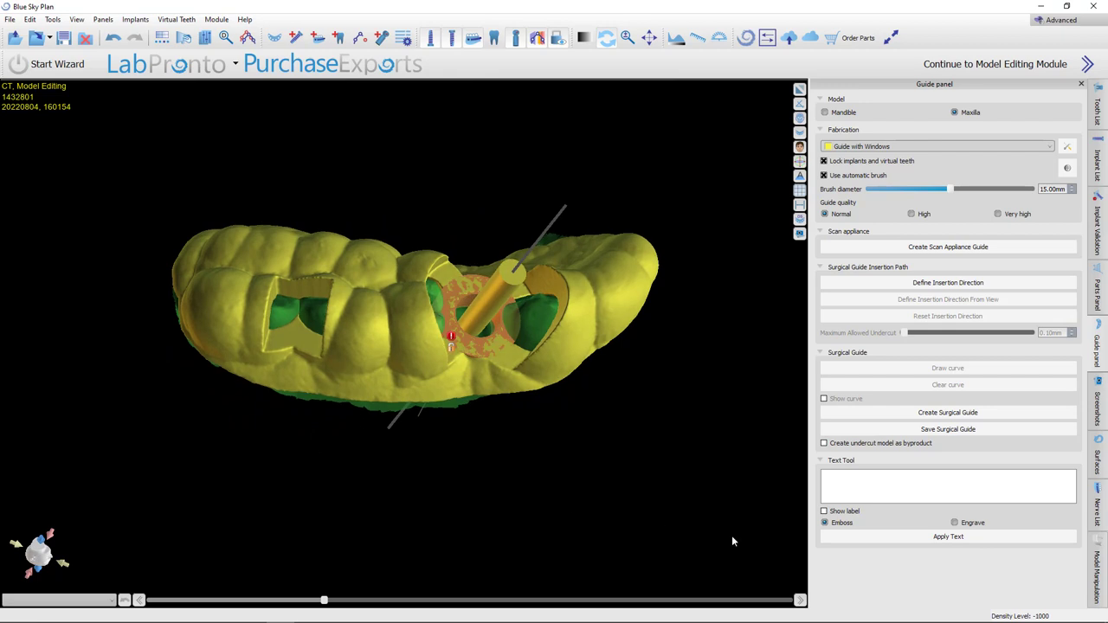
# - Engrave the text CG on the buccal surface of the guide, between the window and the guide tube
pyautogui.click(860, 483)
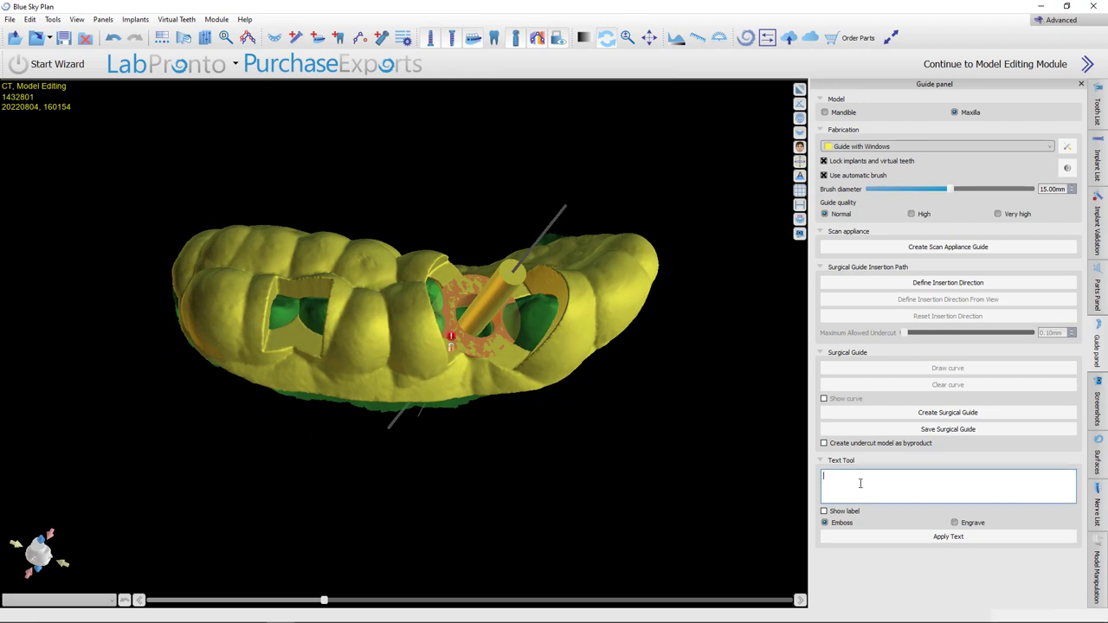
pyautogui.click(893, 514)
pyautogui.write('CG')
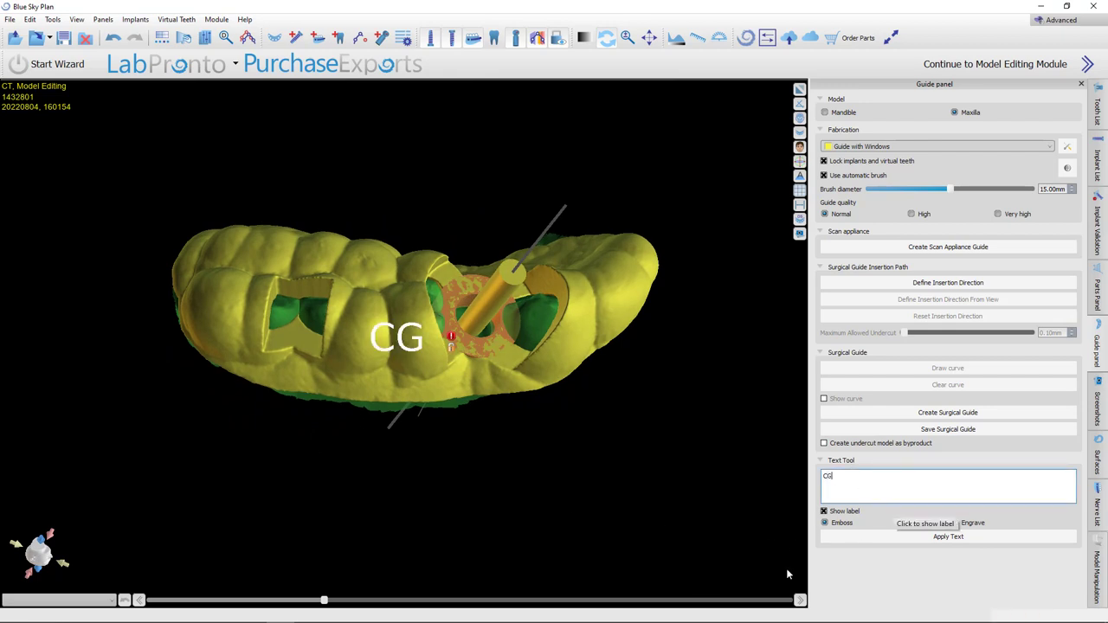
pyautogui.moveTo(466, 518); pyautogui.dragTo(570, 504)
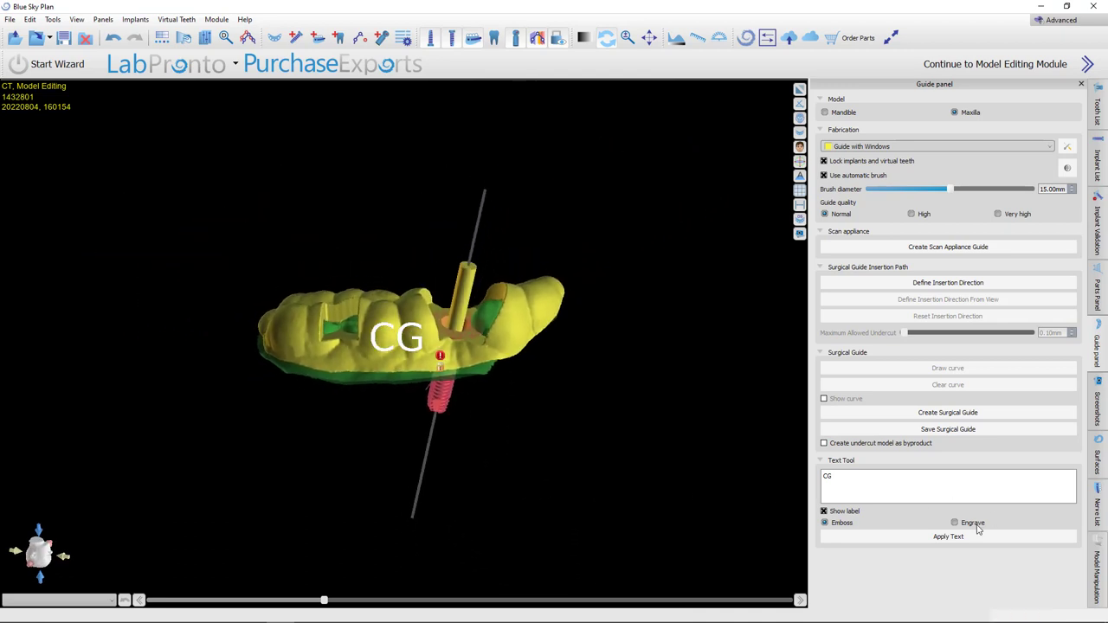
pyautogui.click(950, 536)
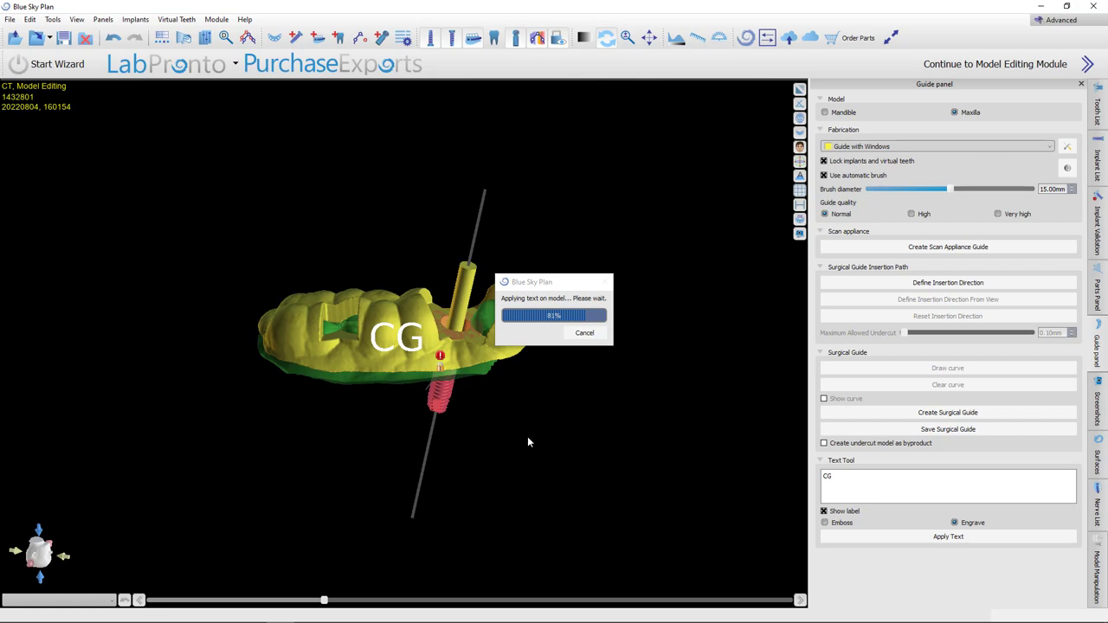
pyautogui.moveTo(527, 424); pyautogui.dragTo(544, 310, button='right')
pyautogui.moveTo(544, 308); pyautogui.dragTo(425, 526)
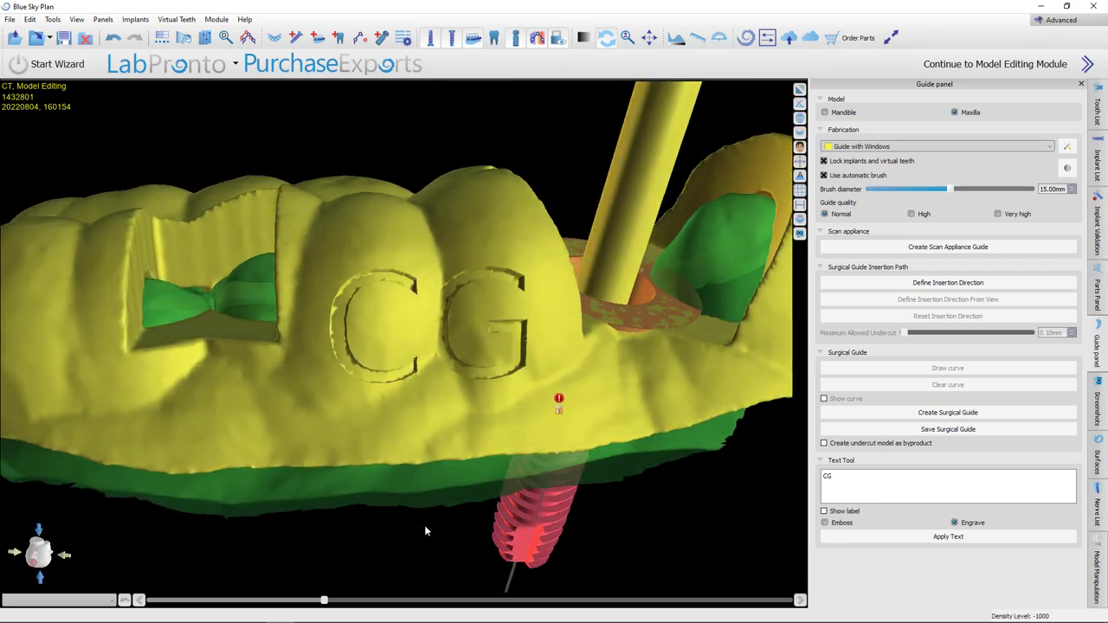
# - Hide the implant and inspect the guide's tube opening and windows from several angles
pyautogui.scroll(-5, 425, 524)
pyautogui.moveTo(377, 401); pyautogui.dragTo(455, 479)
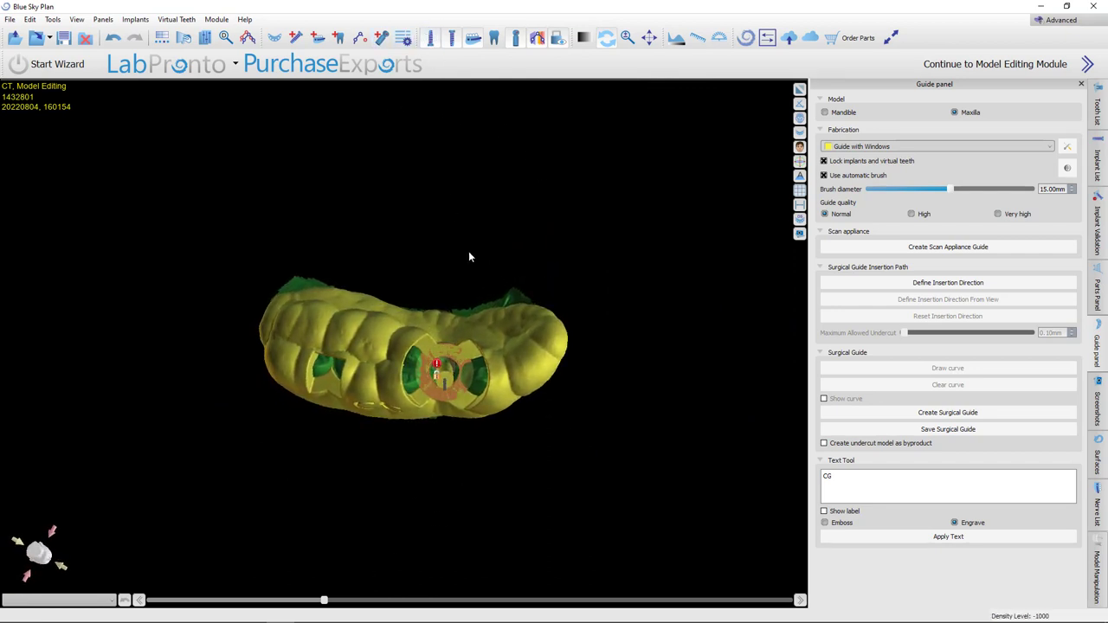
pyautogui.scroll(5, 481, 195)
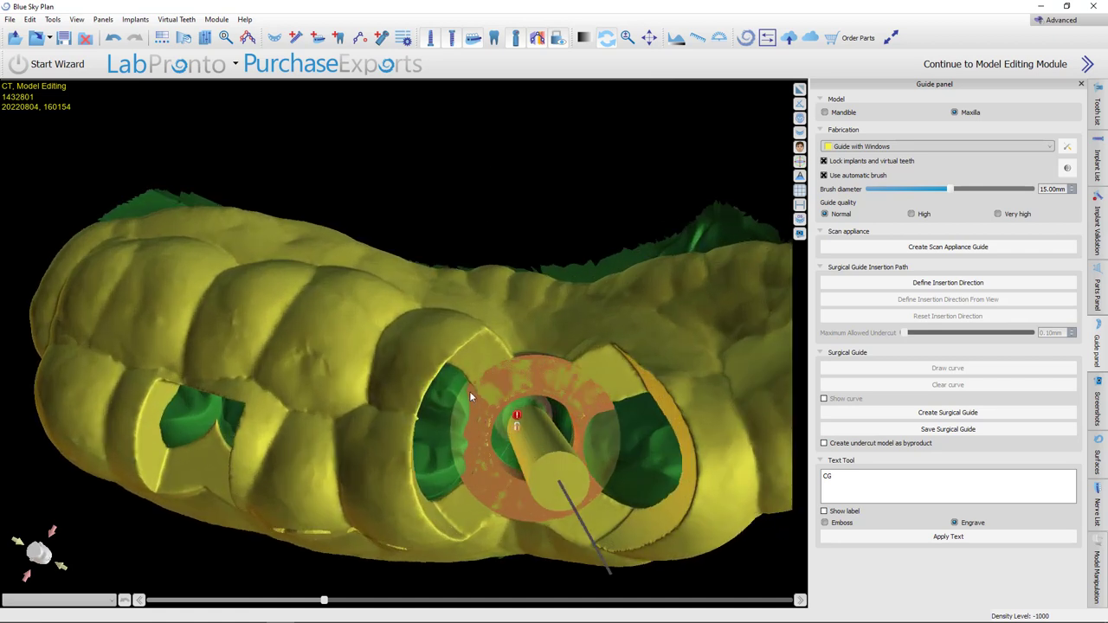
pyautogui.click(429, 38)
pyautogui.moveTo(505, 292); pyautogui.dragTo(486, 322)
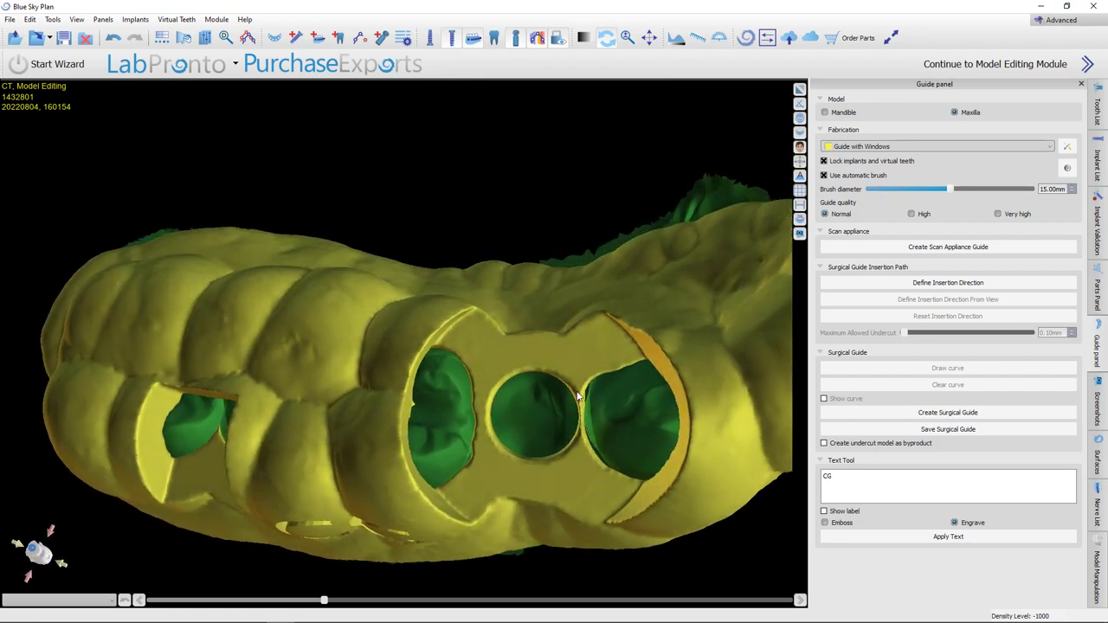
pyautogui.moveTo(500, 551); pyautogui.dragTo(526, 616)
pyautogui.moveTo(478, 480); pyautogui.dragTo(409, 526)
# - Export the Guide with Windows surface as a standard-quality STL file to the Downloads folder
pyautogui.click(9, 19)
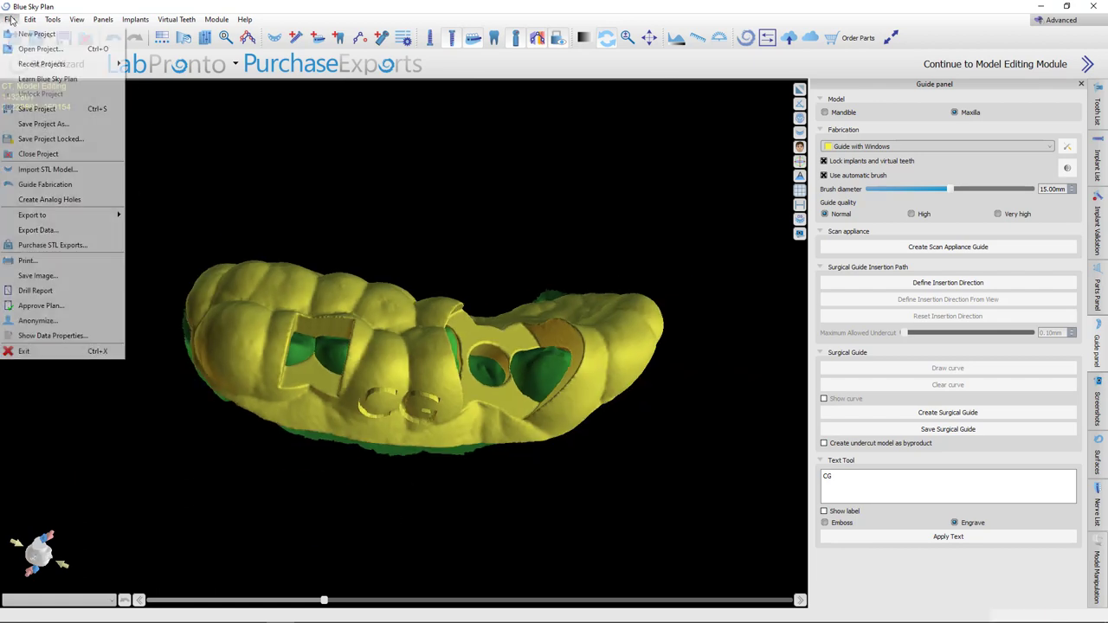
pyautogui.click(40, 230)
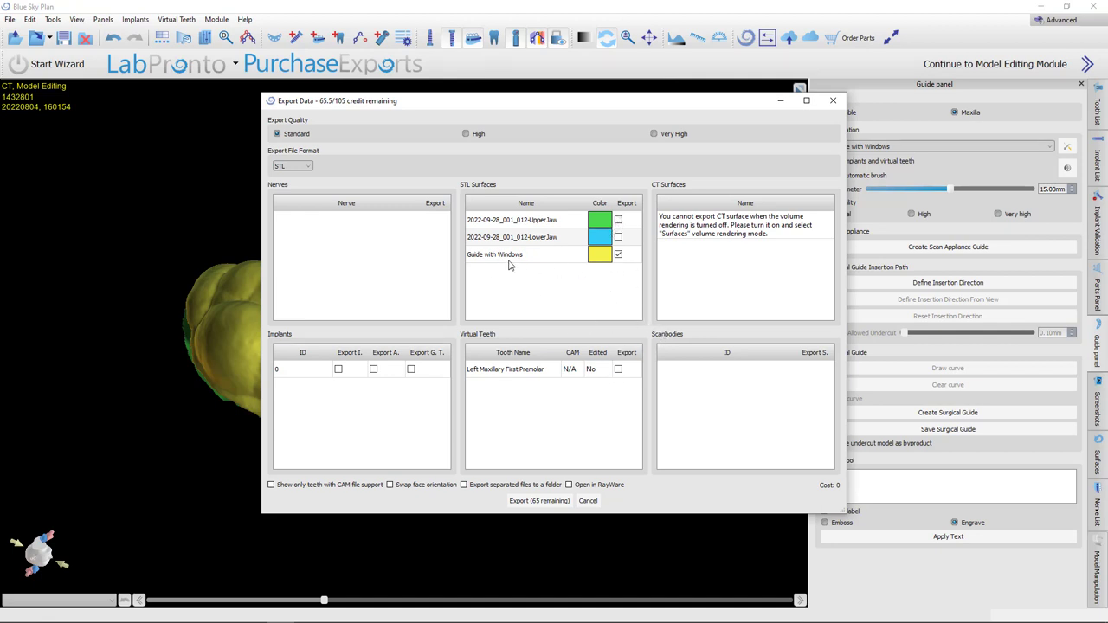
pyautogui.click(540, 502)
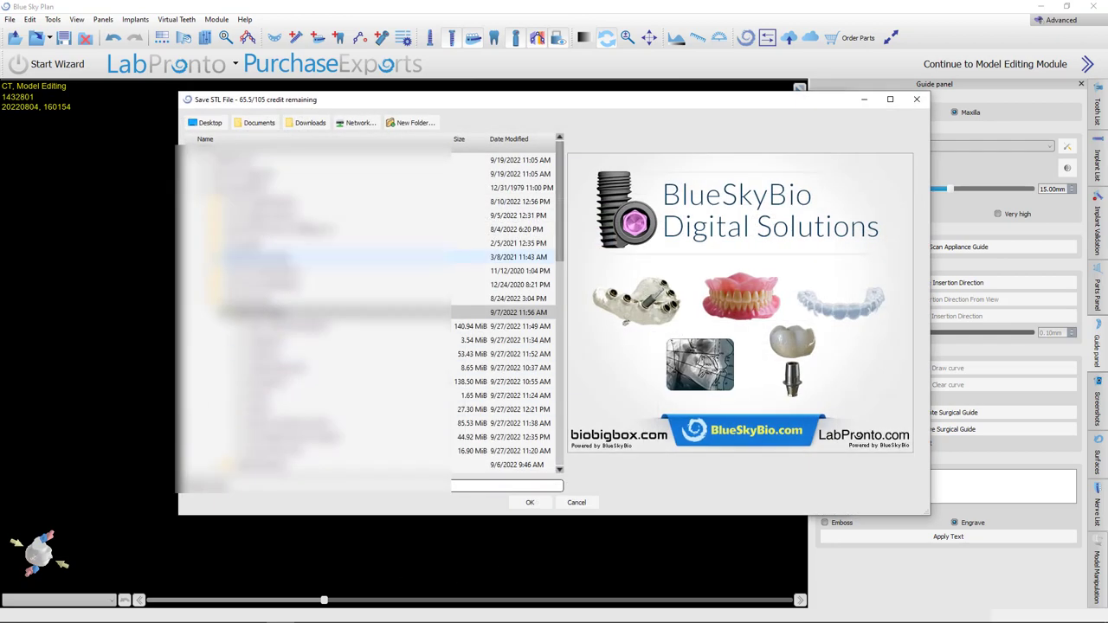
pyautogui.click(212, 122)
pyautogui.click(308, 122)
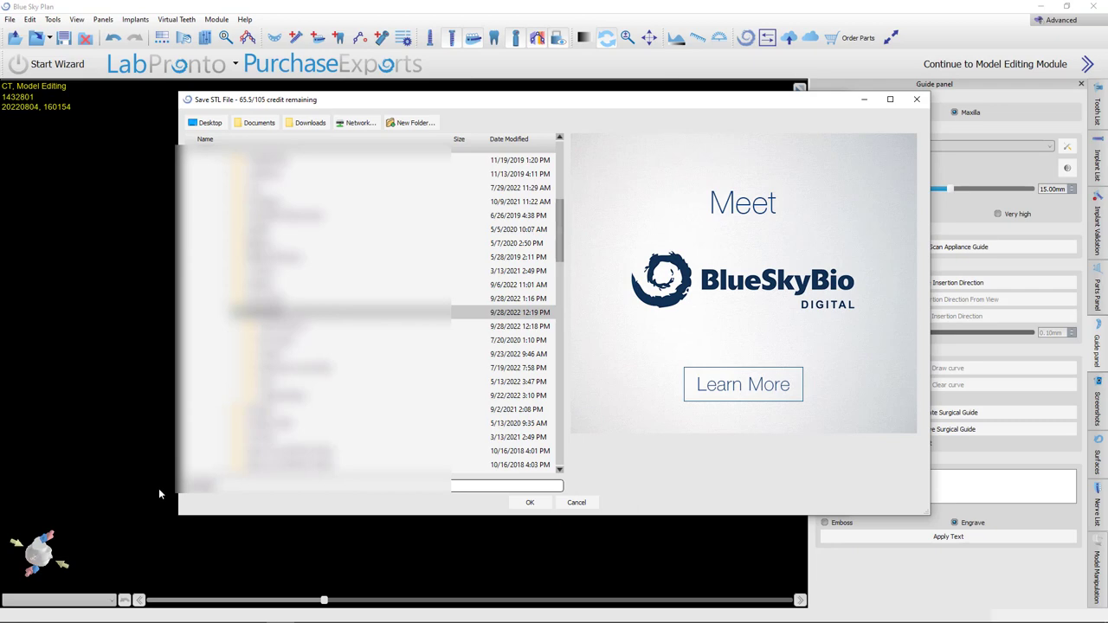
pyautogui.click(528, 502)
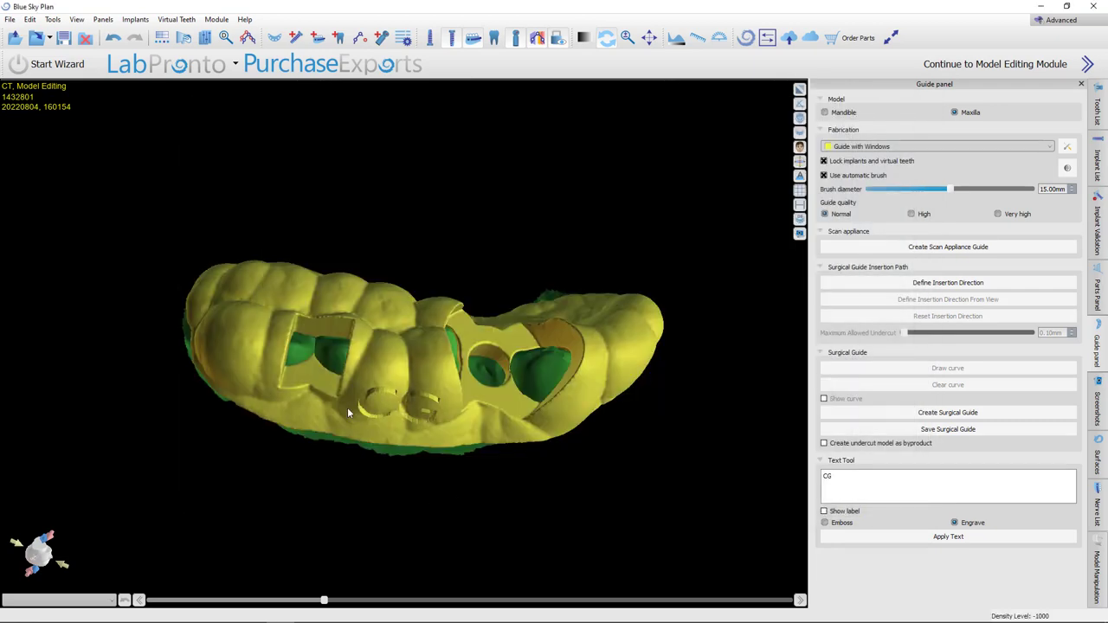
# - View the guide from its buccal side, find RayWare on the computer and launch it
pyautogui.moveTo(347, 407); pyautogui.dragTo(567, 294)
pyautogui.moveTo(268, 619)
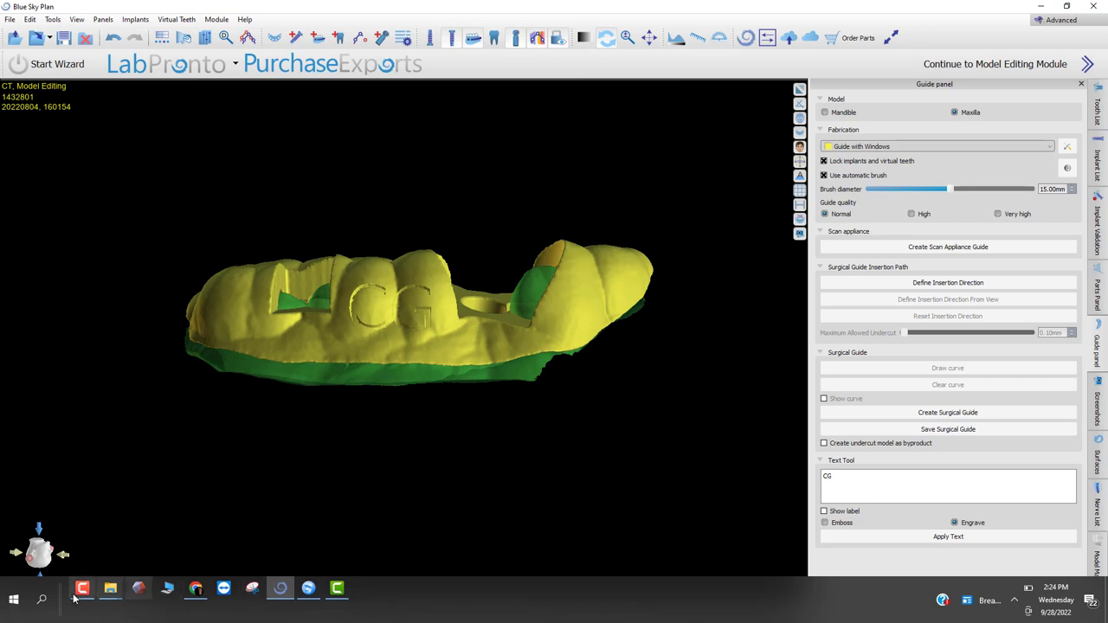
pyautogui.click(42, 599)
pyautogui.write('r')
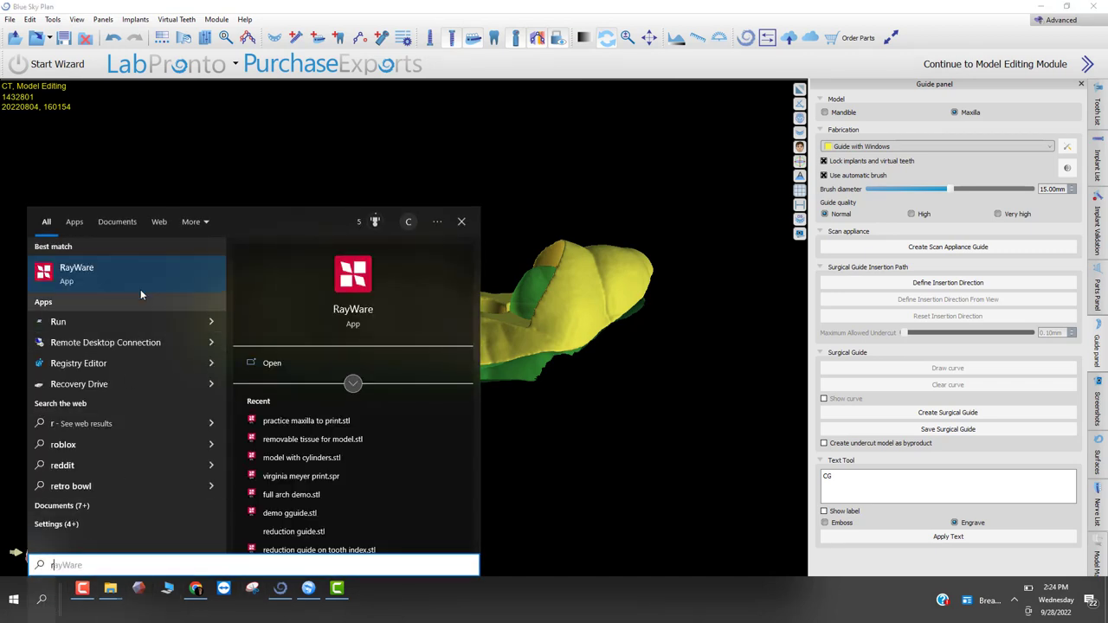
pyautogui.click(140, 290)
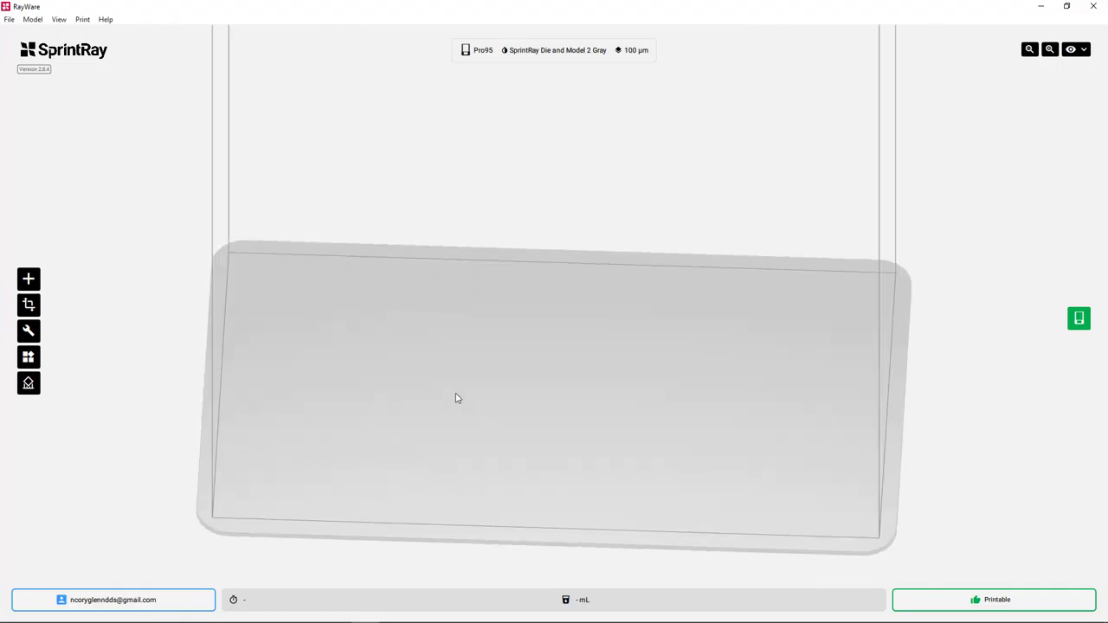
# - Import the exported guide file ;aksdfioj.stl from the Downloads folder onto the build platform
pyautogui.click(28, 278)
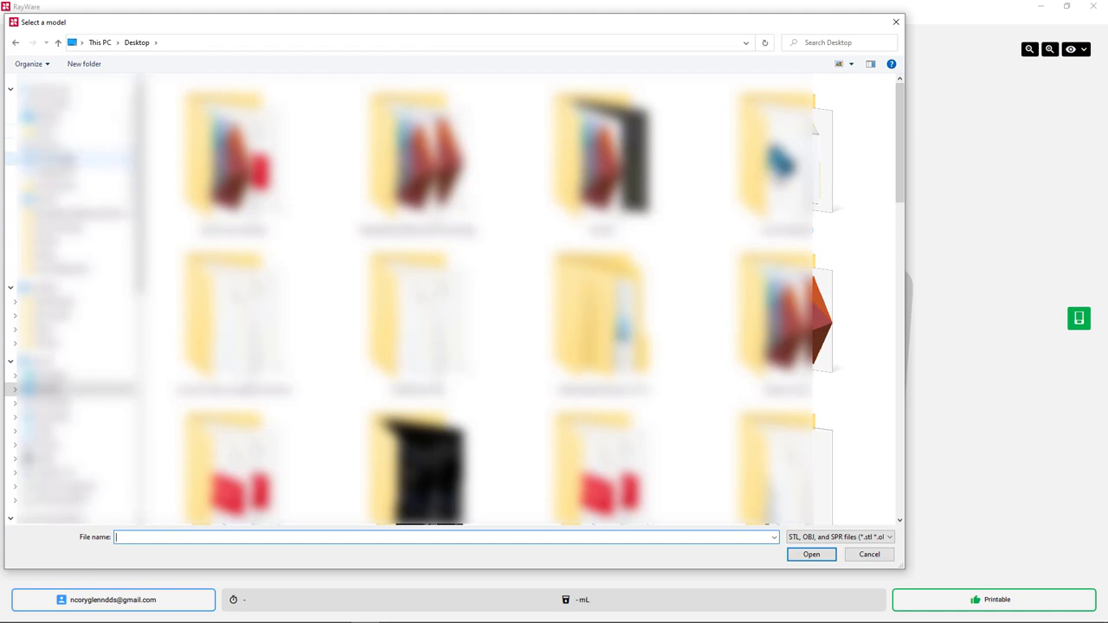
pyautogui.click(86, 145)
pyautogui.click(86, 158)
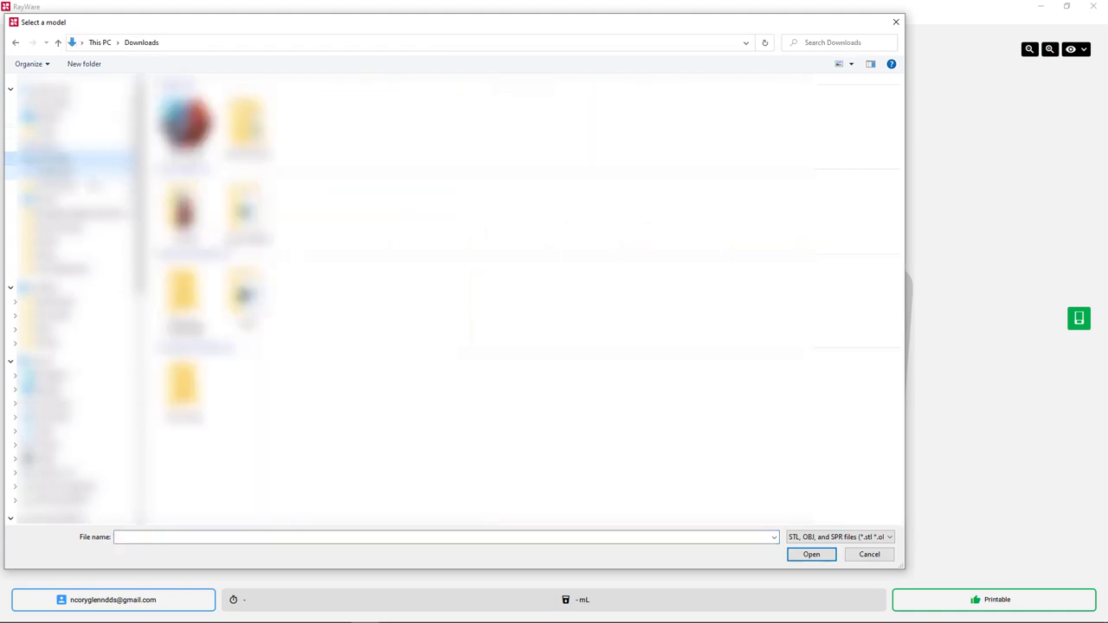
pyautogui.doubleClick(187, 124)
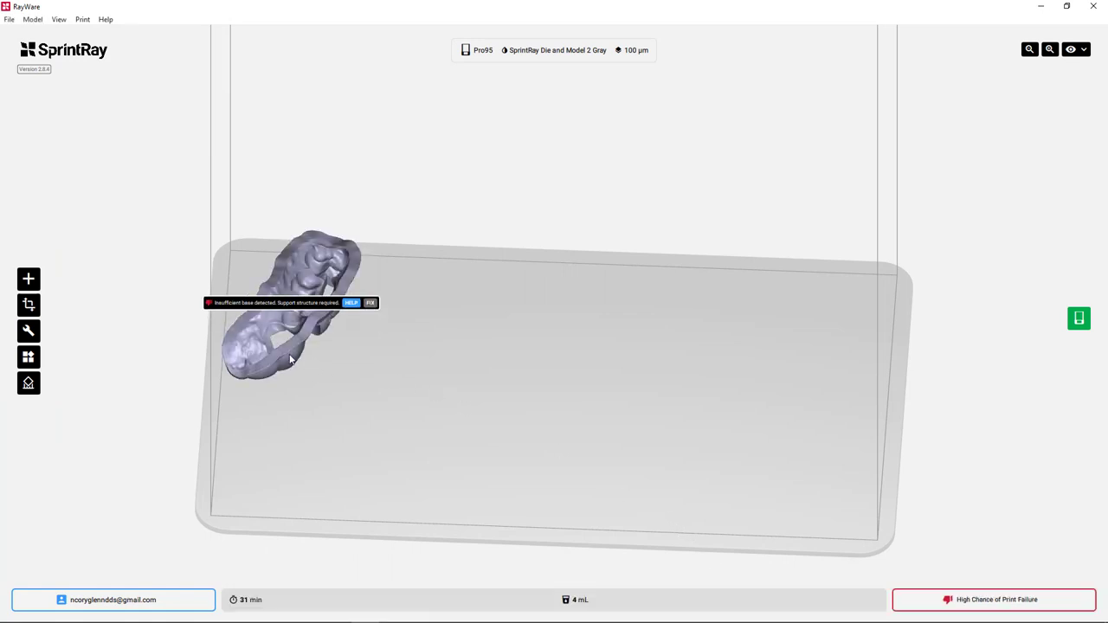
# - Move the guide to the middle of the build platform and rotate it parallel to the platform's long edge
pyautogui.moveTo(292, 358); pyautogui.dragTo(564, 435)
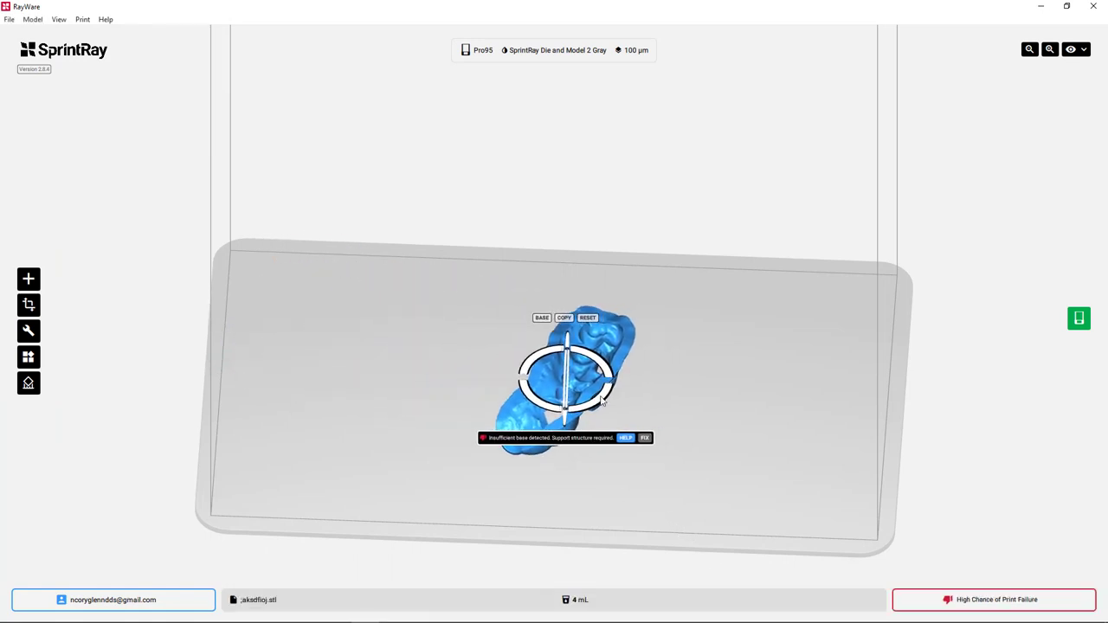
pyautogui.moveTo(601, 399); pyautogui.dragTo(557, 413)
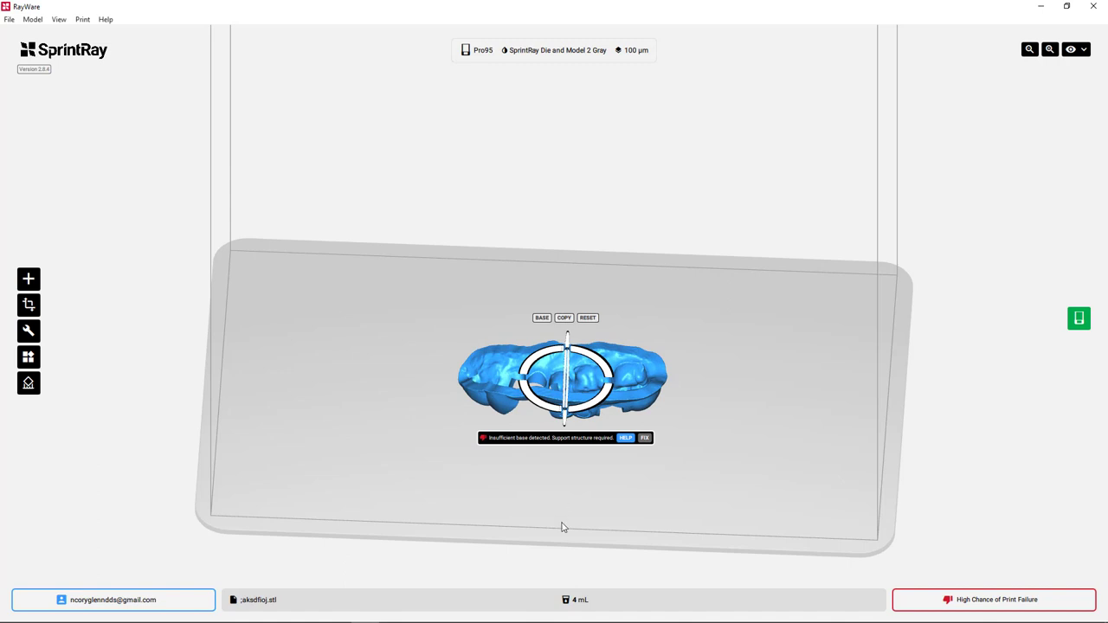
# - Generate supports for the guide with the Road raft, M density, H strength and 4 mm base offset
pyautogui.moveTo(562, 526); pyautogui.dragTo(563, 450)
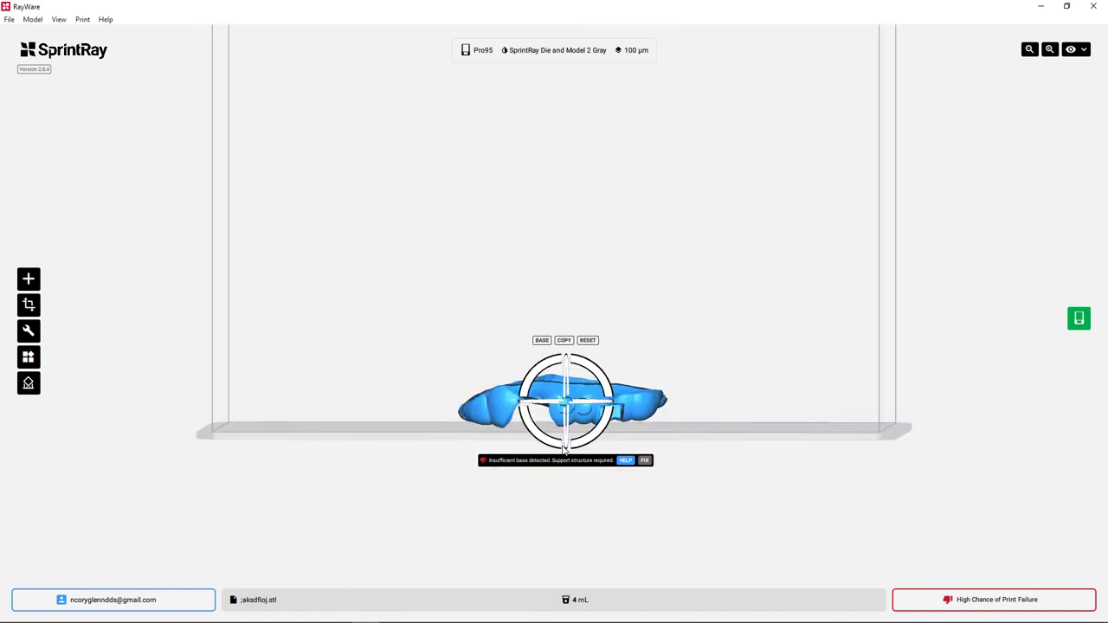
pyautogui.click(38, 388)
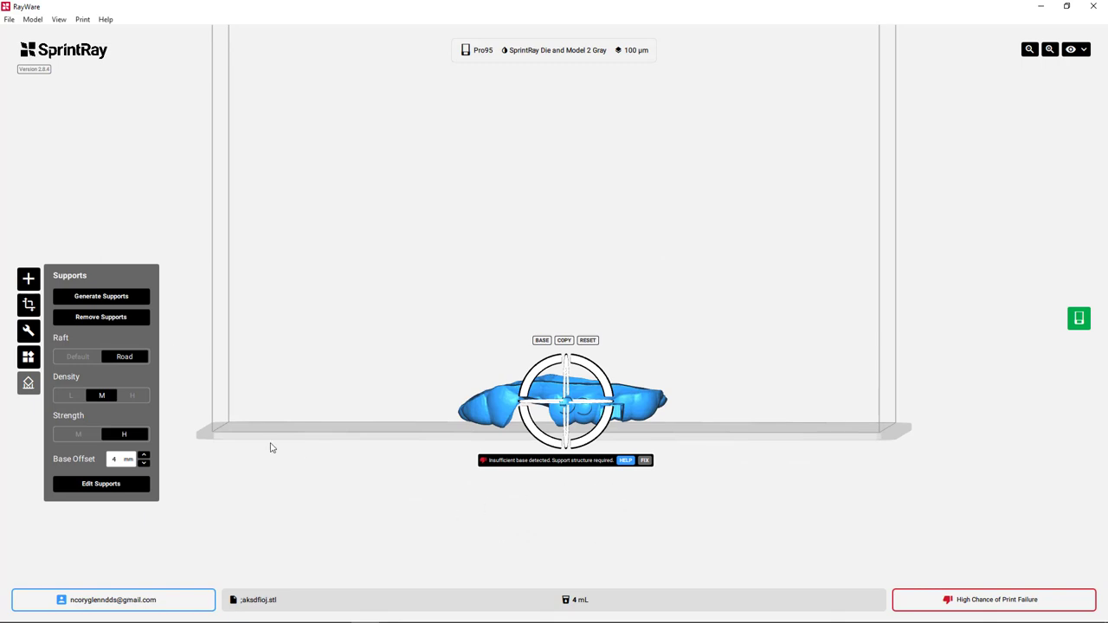
pyautogui.click(101, 296)
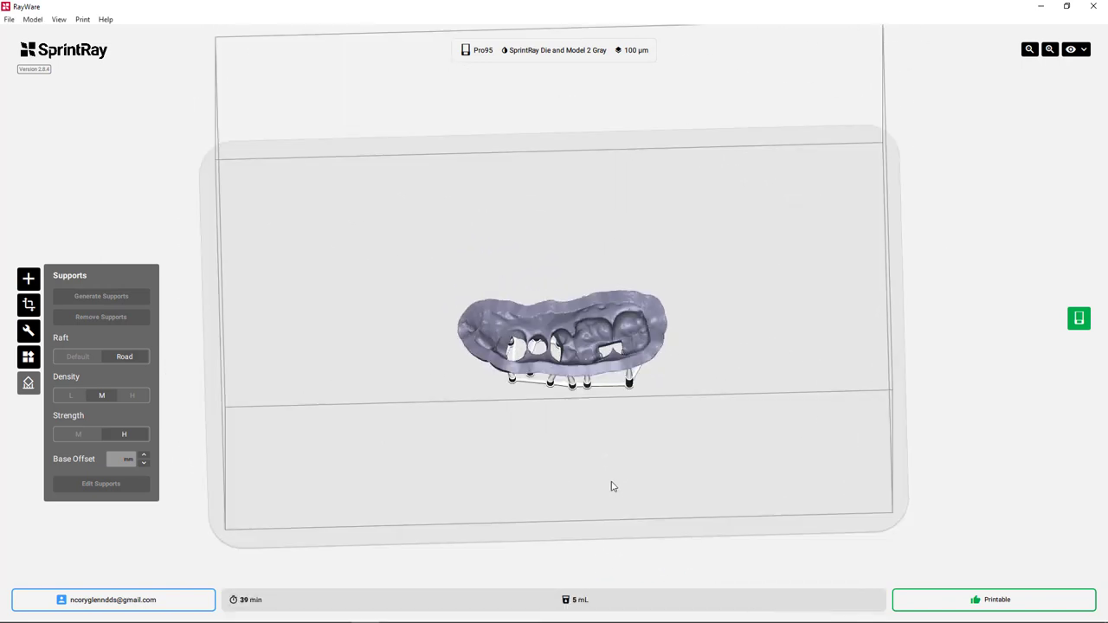
# - Review the guide's print job details without printing, close them and examine the supported guide from the side
pyautogui.click(1078, 319)
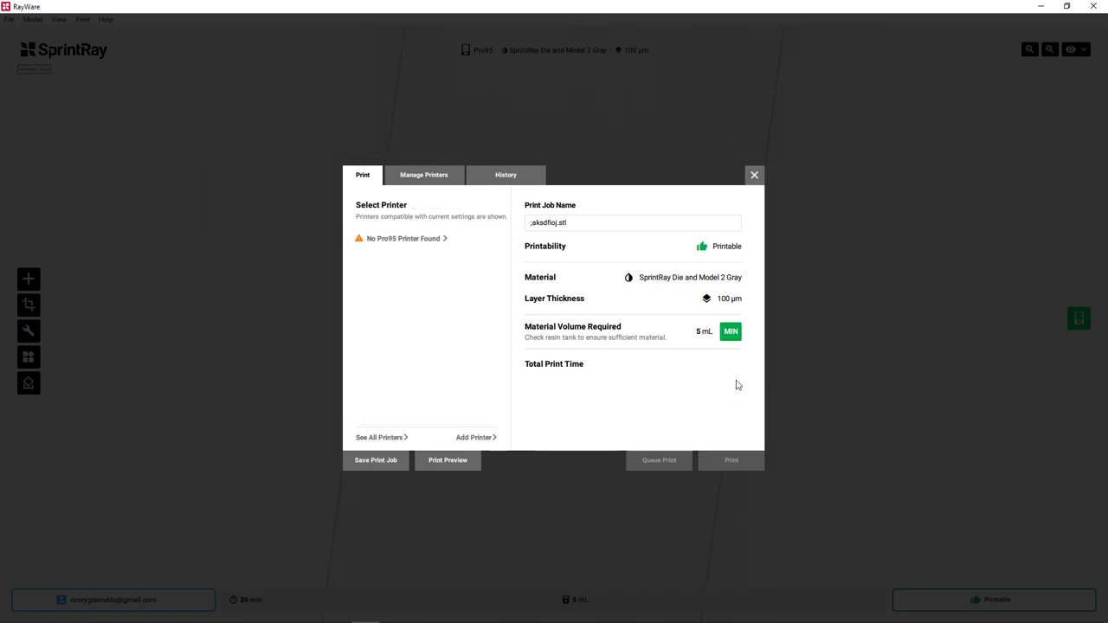
pyautogui.click(755, 176)
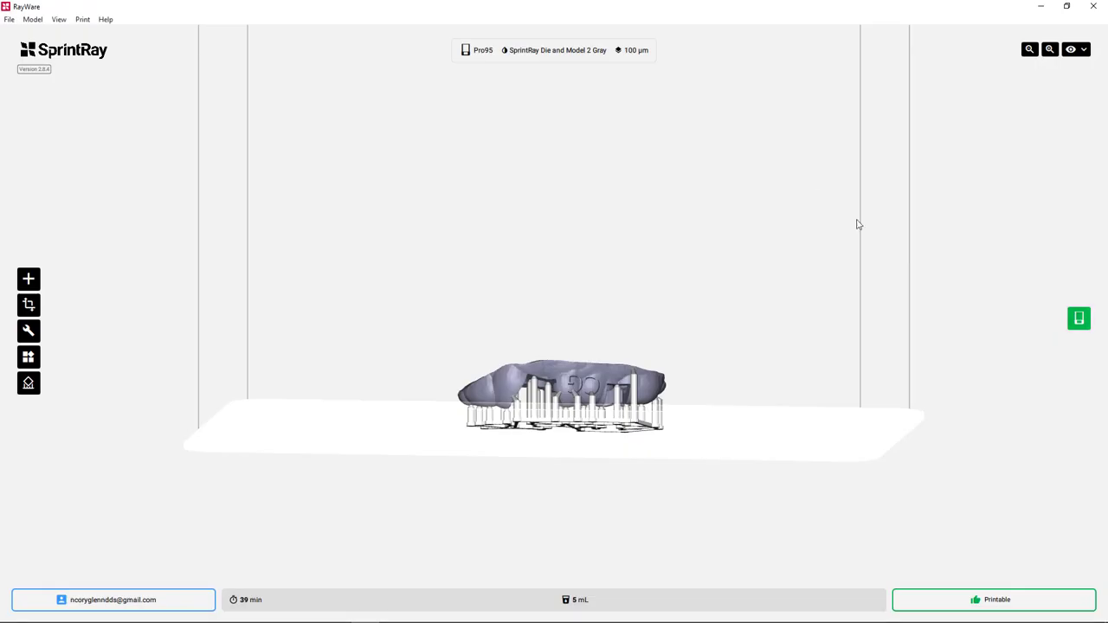
pyautogui.moveTo(857, 223); pyautogui.dragTo(752, 277)
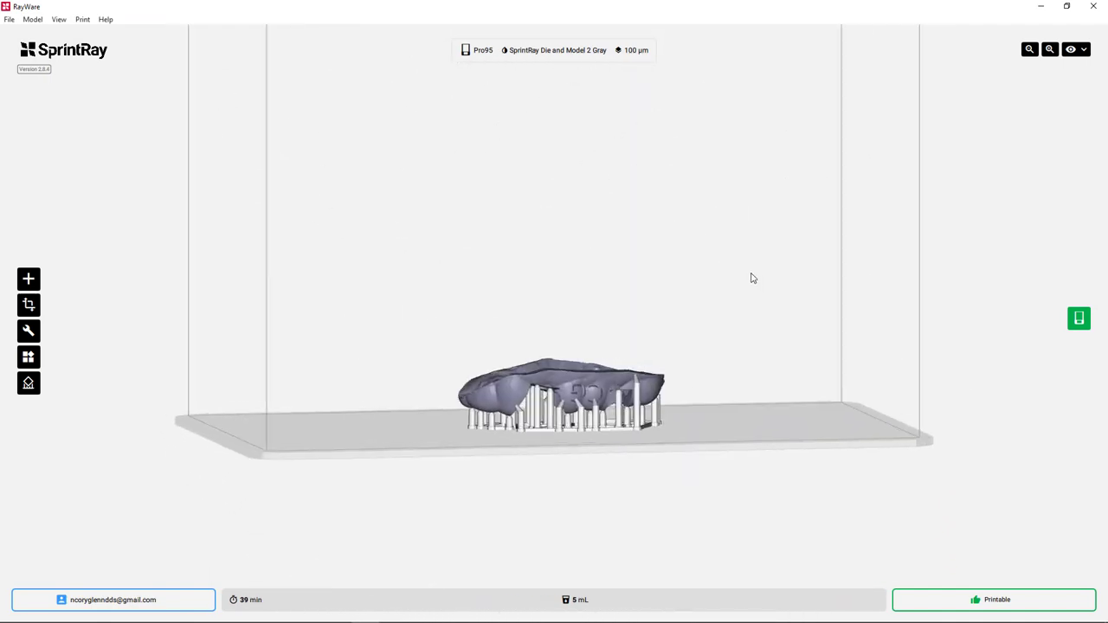